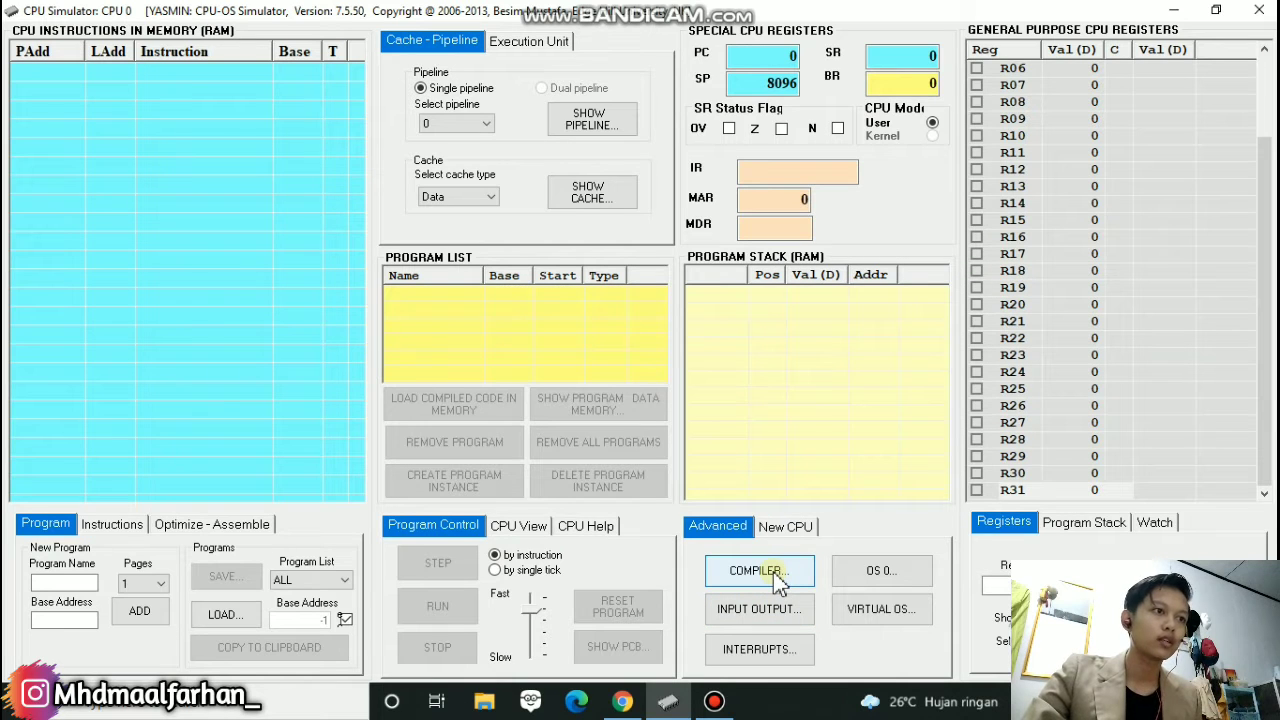
- Open the program compiler and load the source file P1.txt from Local Data (D:)
{"action": "left_click", "coordinate": [759, 571]}
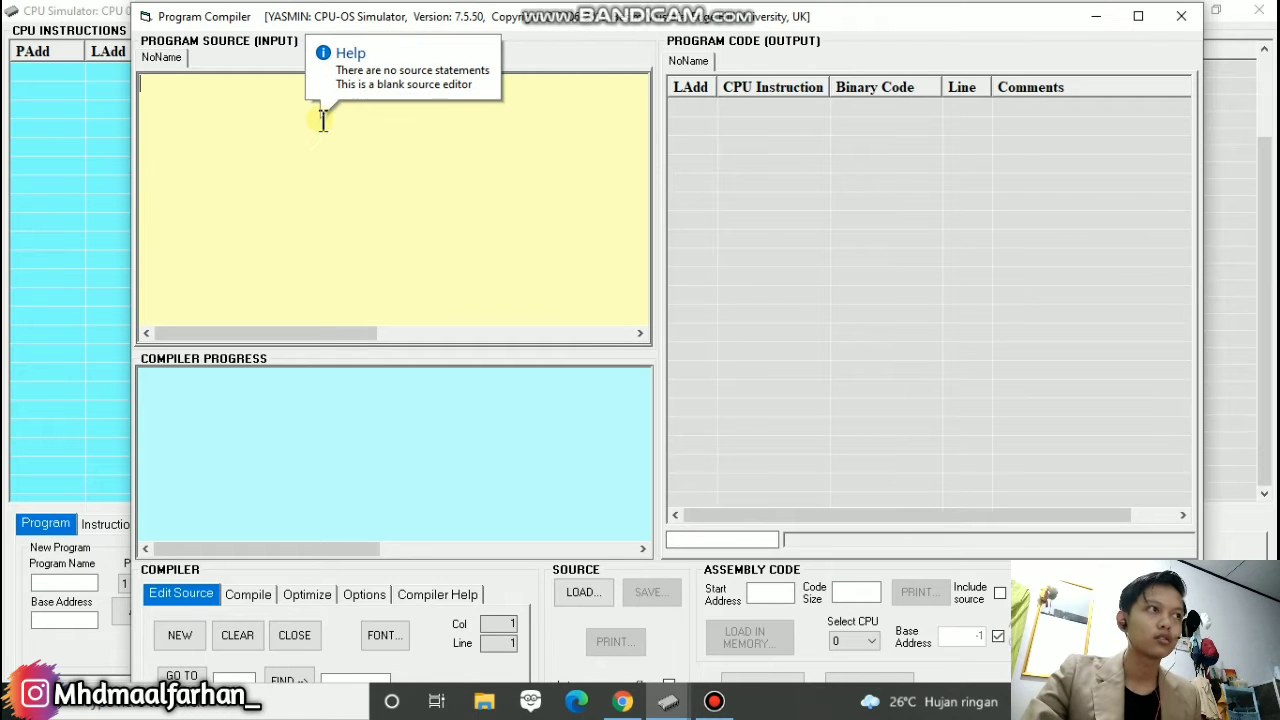
{"action": "left_click", "coordinate": [582, 593]}
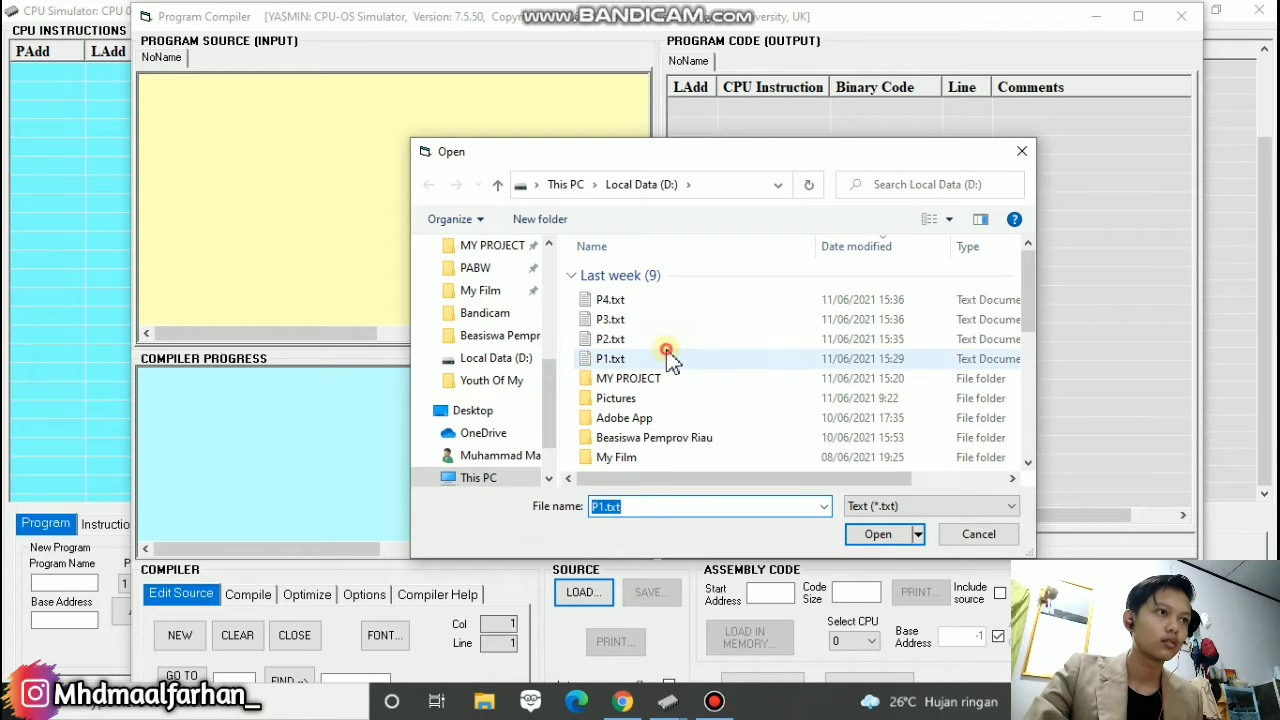
{"action": "left_click", "coordinate": [666, 355]}
{"action": "left_click", "coordinate": [886, 533]}
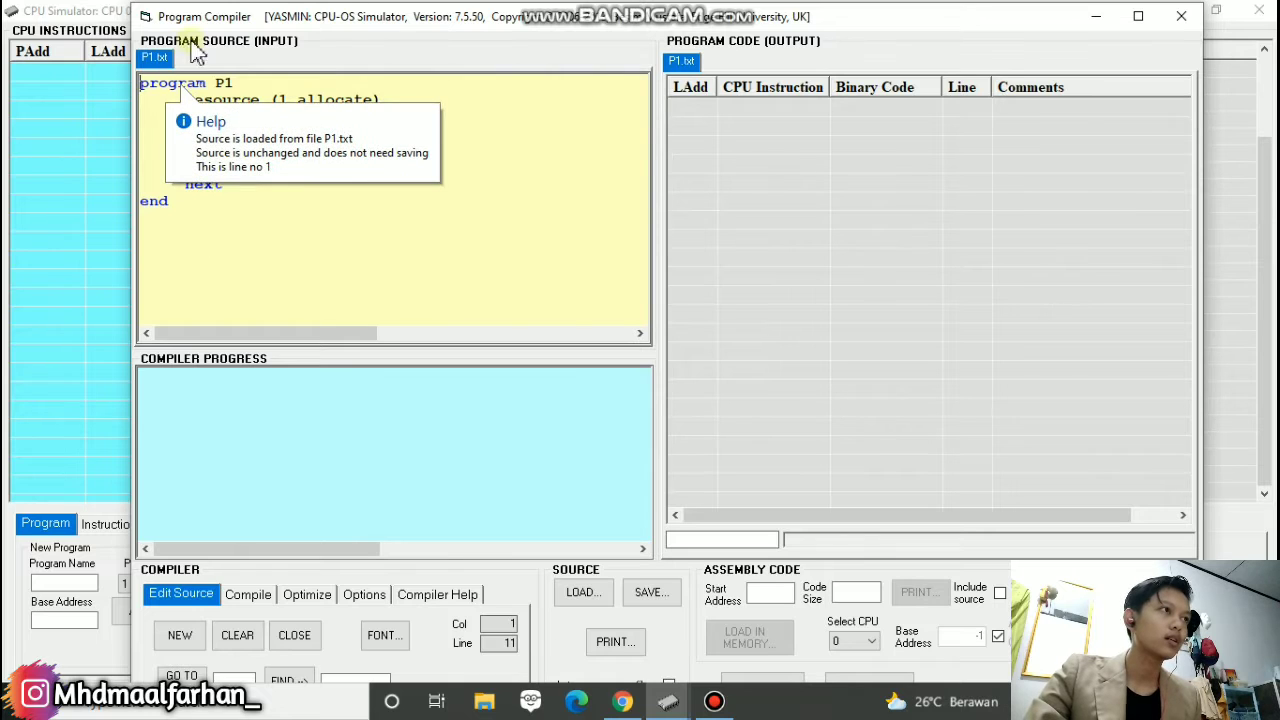
{"action": "left_click", "coordinate": [182, 200]}
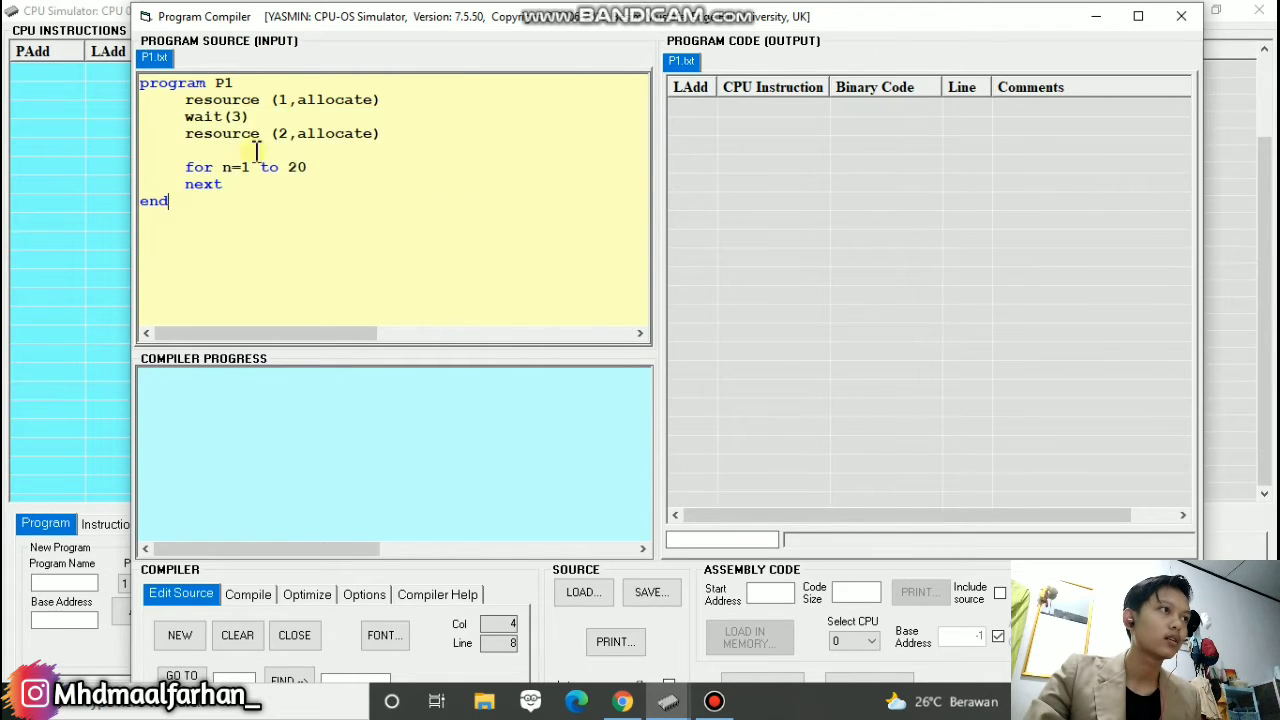
- Load the source file P2.txt into the compiler and change the program name in its first line to P2
{"action": "left_click", "coordinate": [584, 594]}
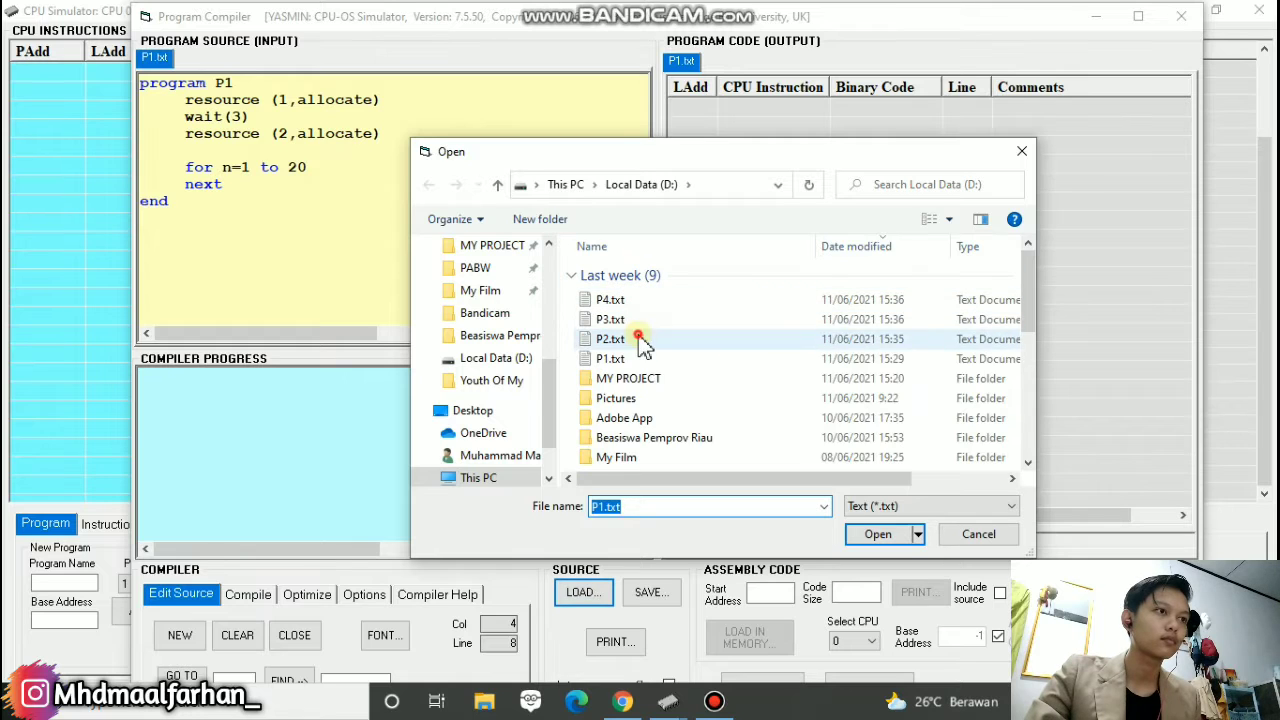
{"action": "left_click", "coordinate": [640, 339]}
{"action": "left_click", "coordinate": [866, 535]}
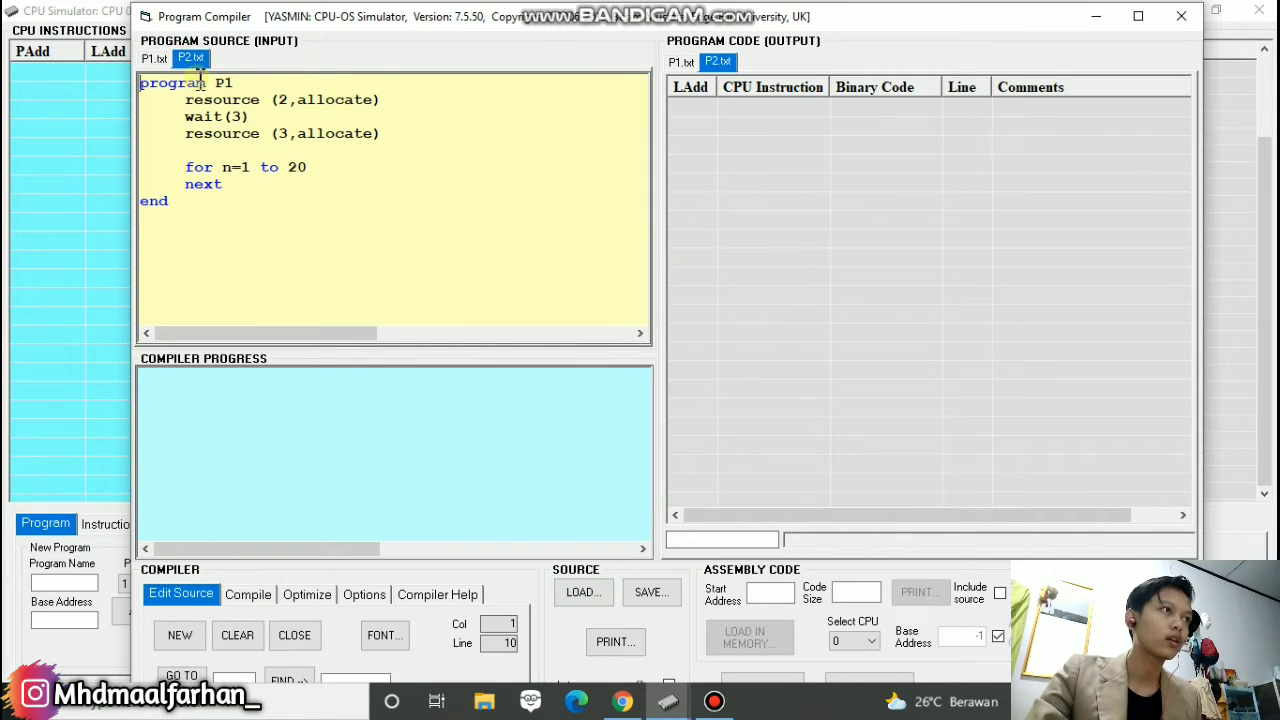
{"action": "left_click", "coordinate": [250, 83]}
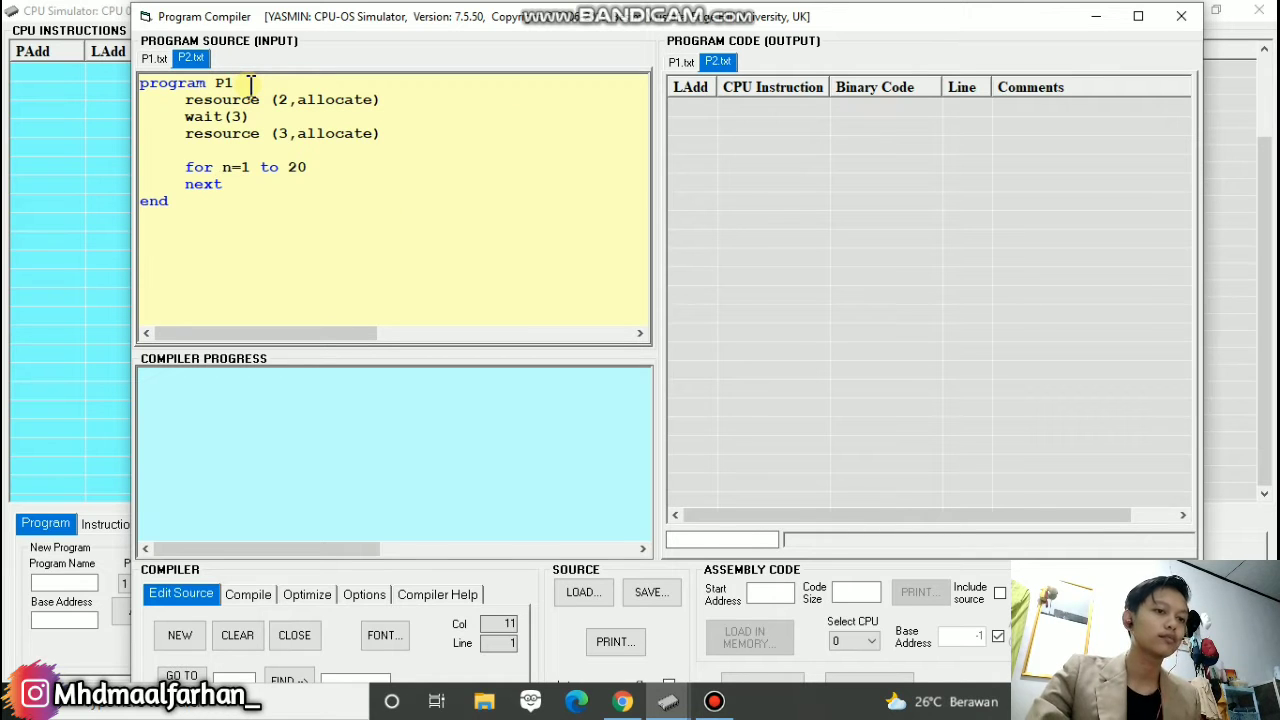
{"action": "key", "text": "BackSpace"}
{"action": "type", "text": "2"}
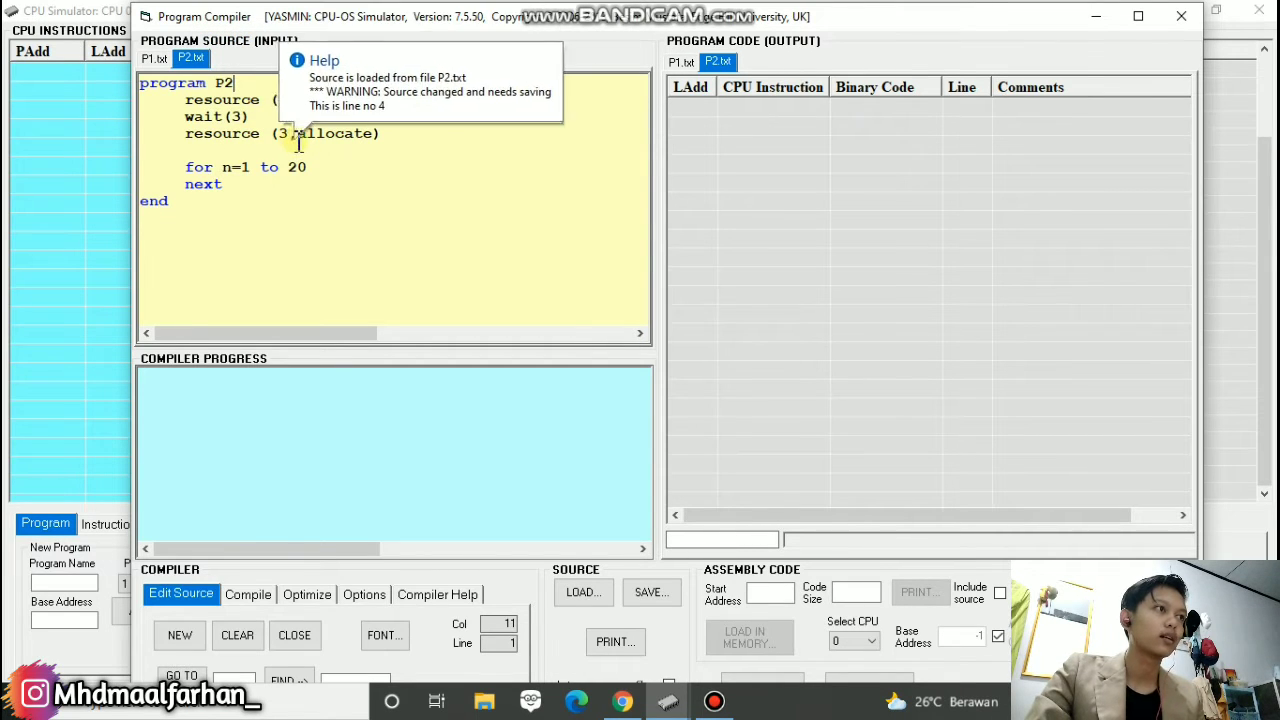
- Load the source files P3.txt and P4.txt into the compiler
{"action": "left_click", "coordinate": [597, 602]}
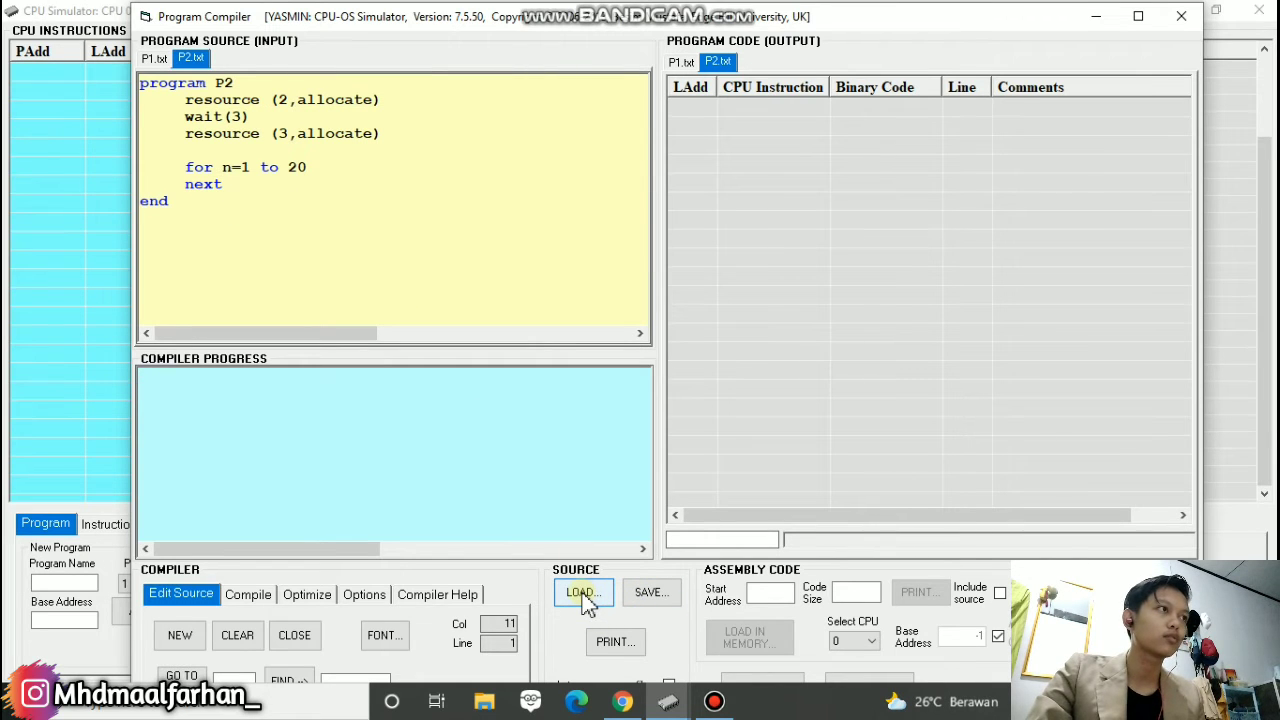
{"action": "left_click", "coordinate": [588, 600]}
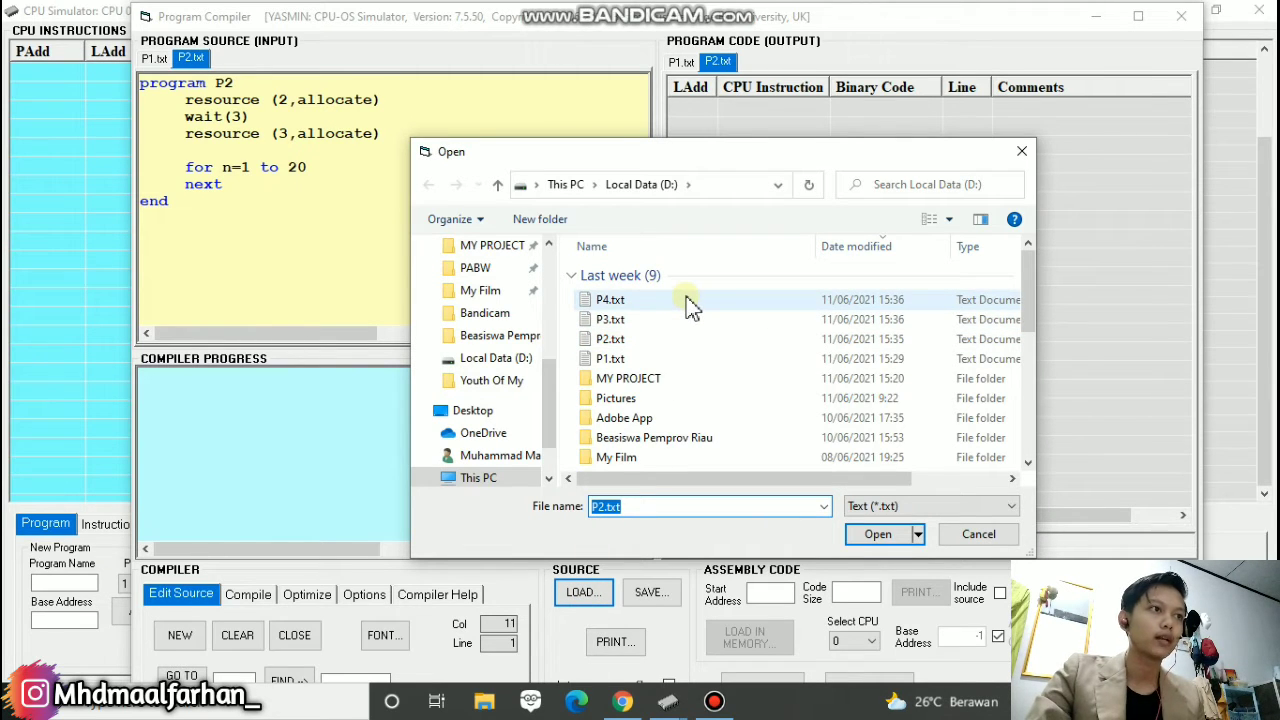
{"action": "left_click", "coordinate": [688, 321]}
{"action": "left_click", "coordinate": [880, 534]}
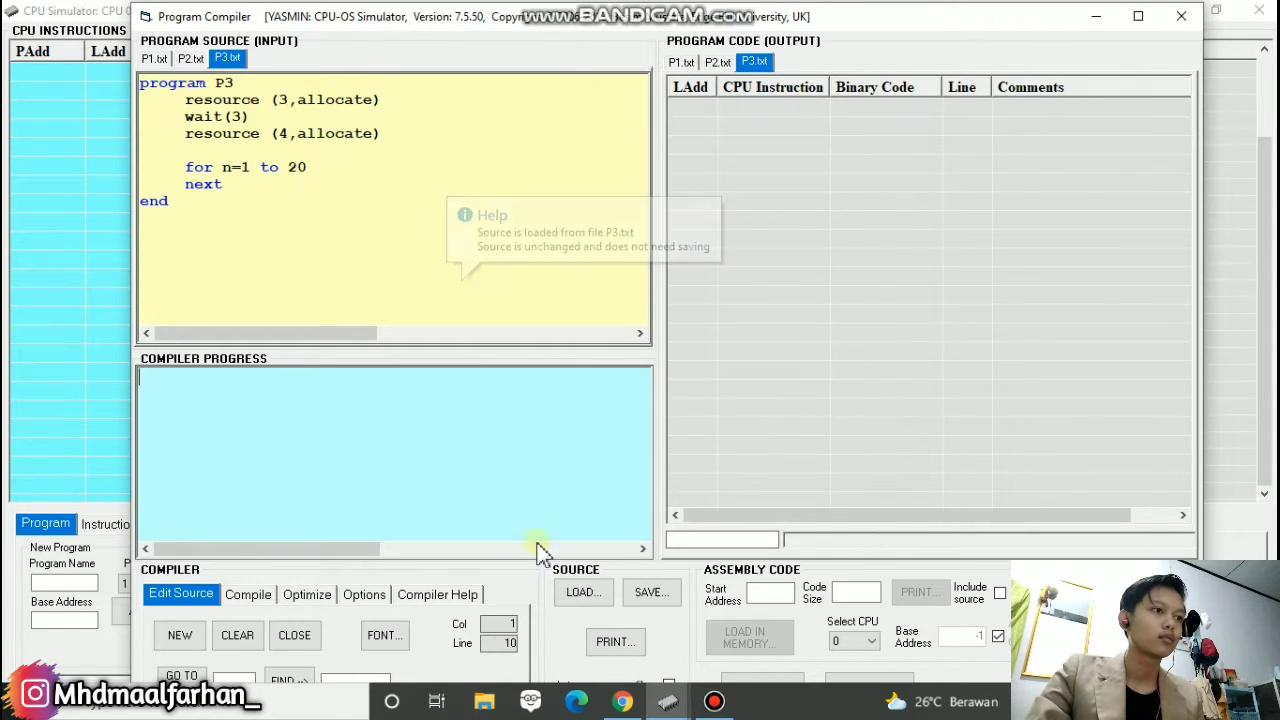
{"action": "left_click", "coordinate": [584, 593]}
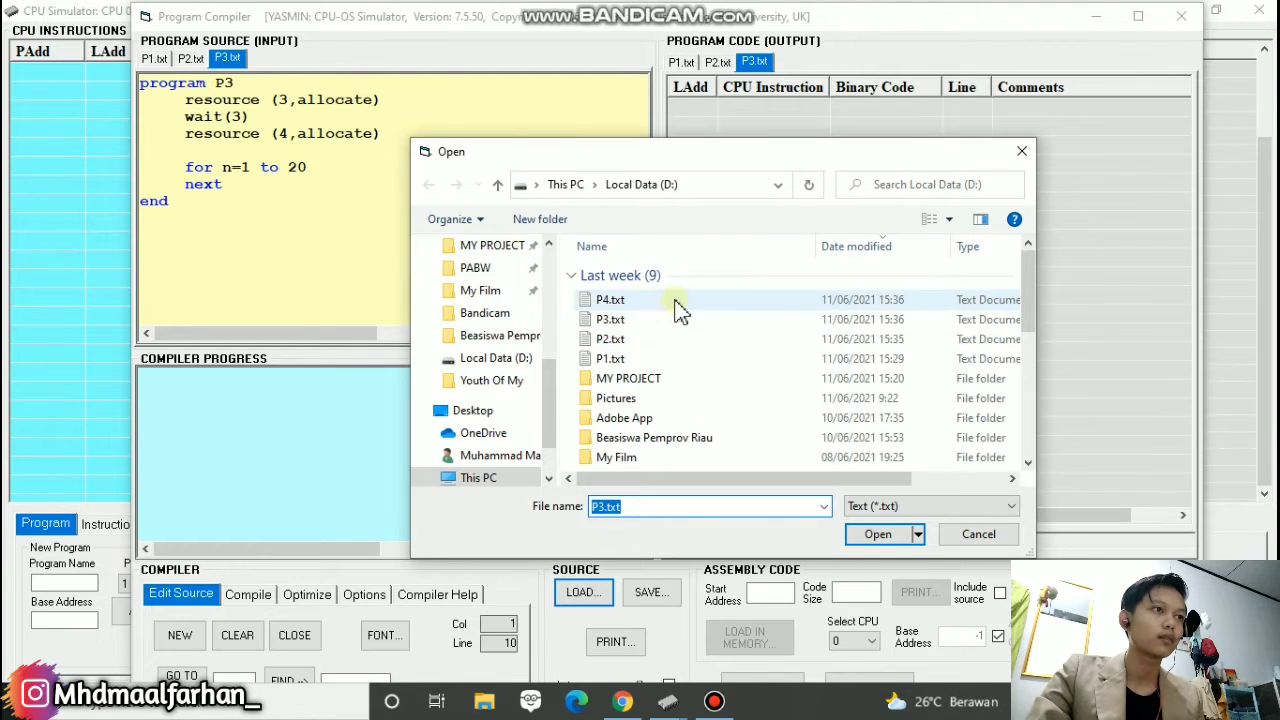
{"action": "left_click", "coordinate": [674, 301]}
{"action": "left_click", "coordinate": [856, 535]}
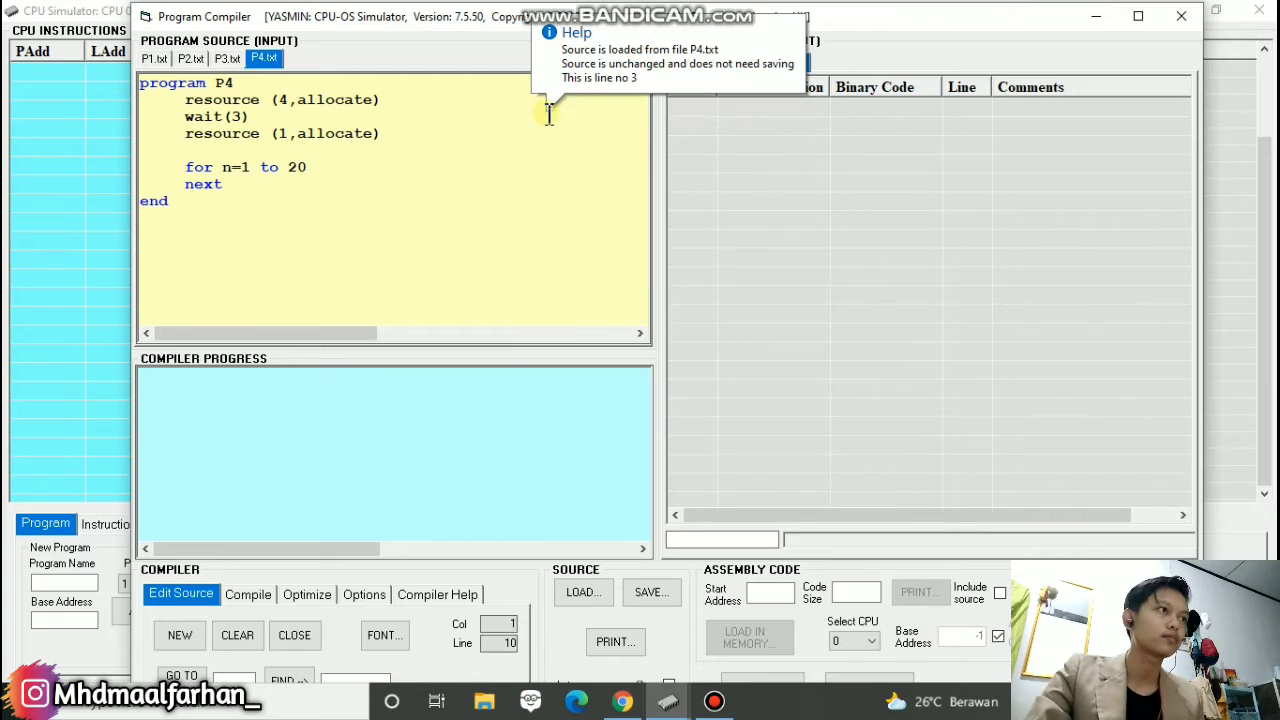
- Compile the P1.txt source and load its assembly code into CPU memory
{"action": "left_click", "coordinate": [152, 60]}
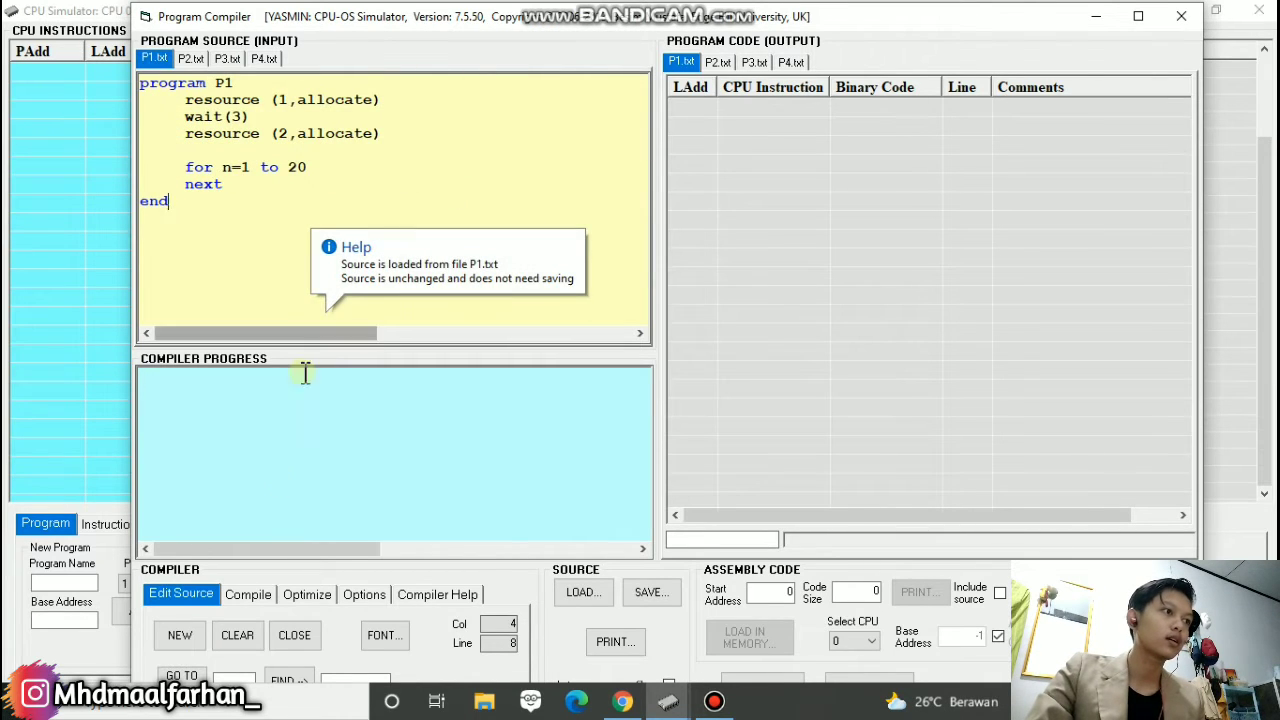
{"action": "left_click", "coordinate": [250, 596]}
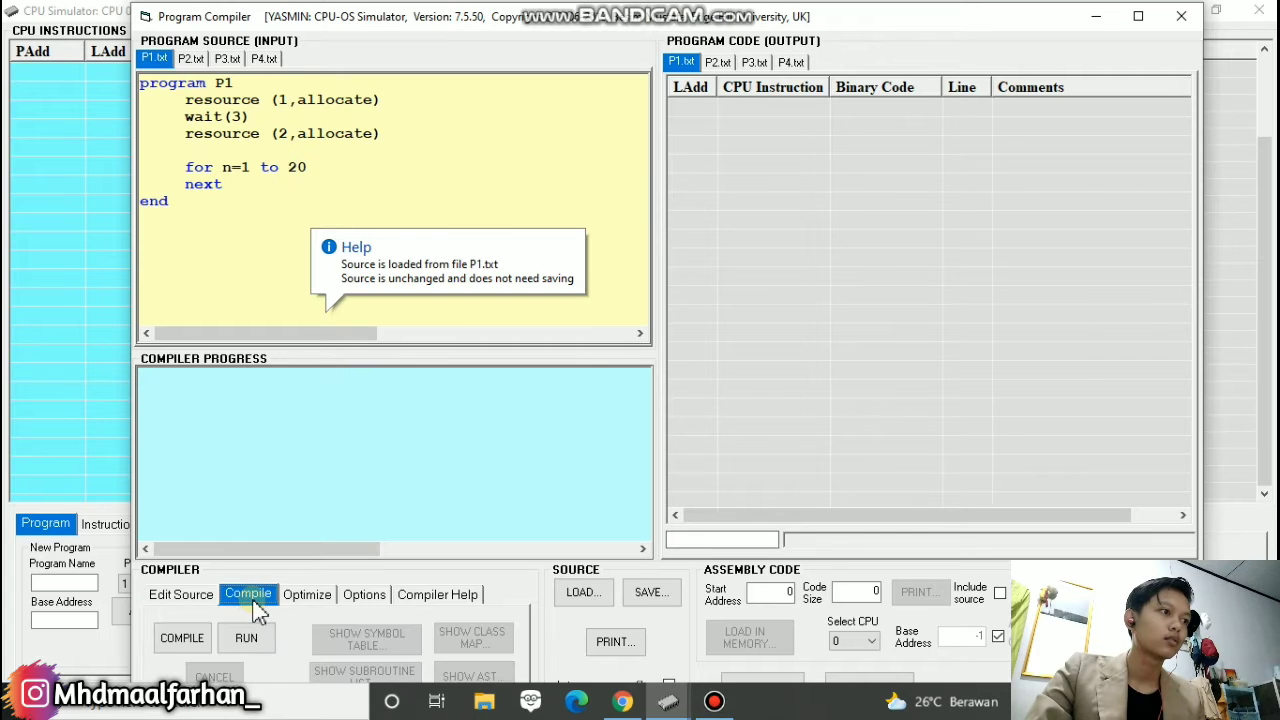
{"action": "left_click", "coordinate": [190, 637]}
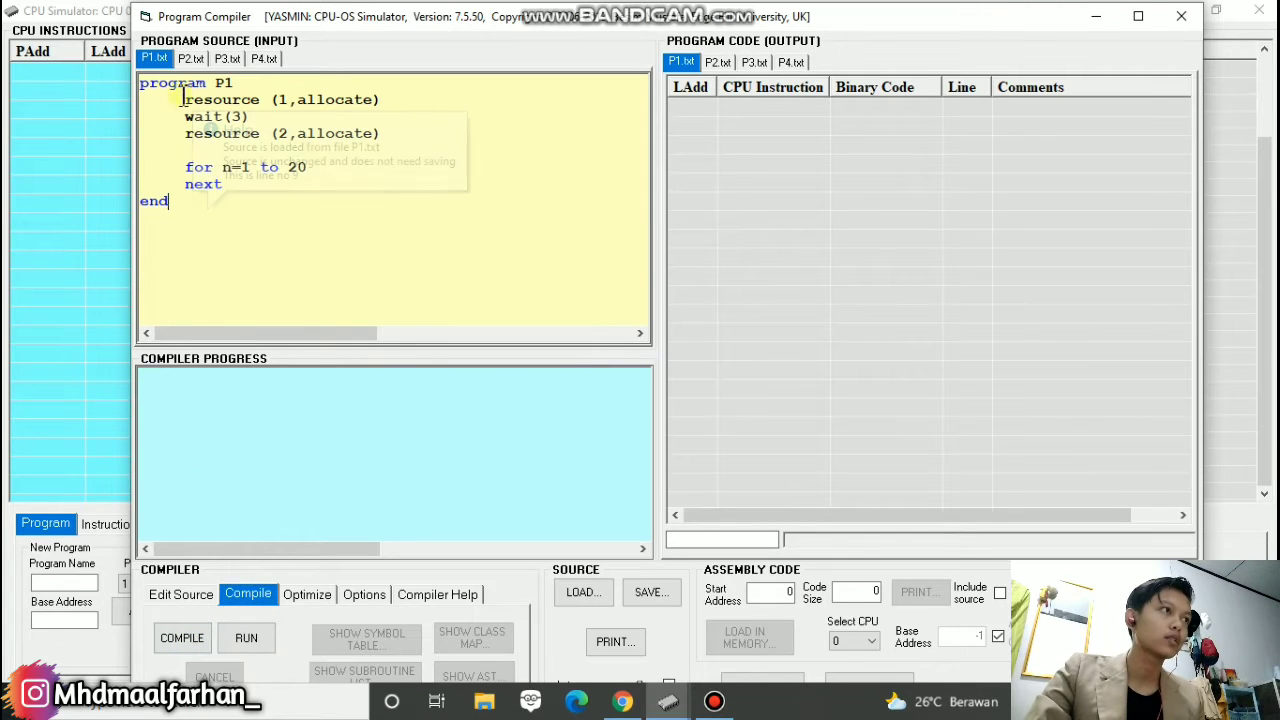
{"action": "left_click", "coordinate": [185, 640]}
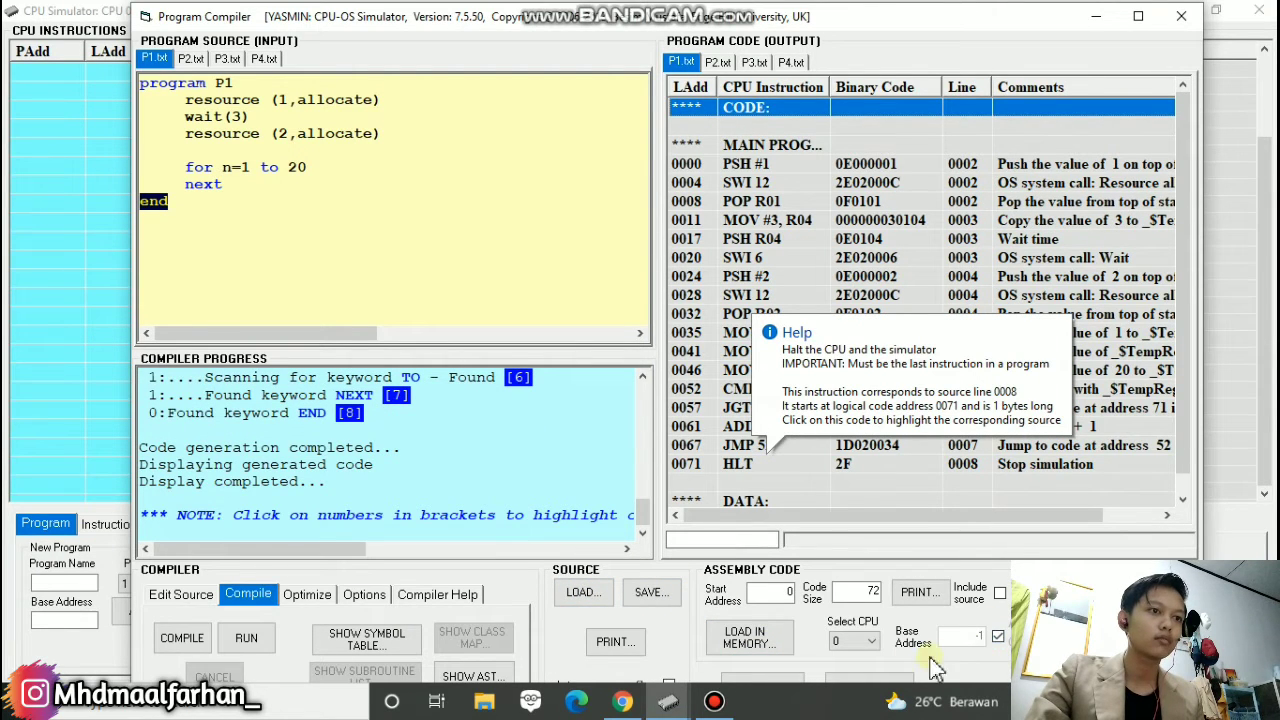
{"action": "left_click", "coordinate": [756, 632]}
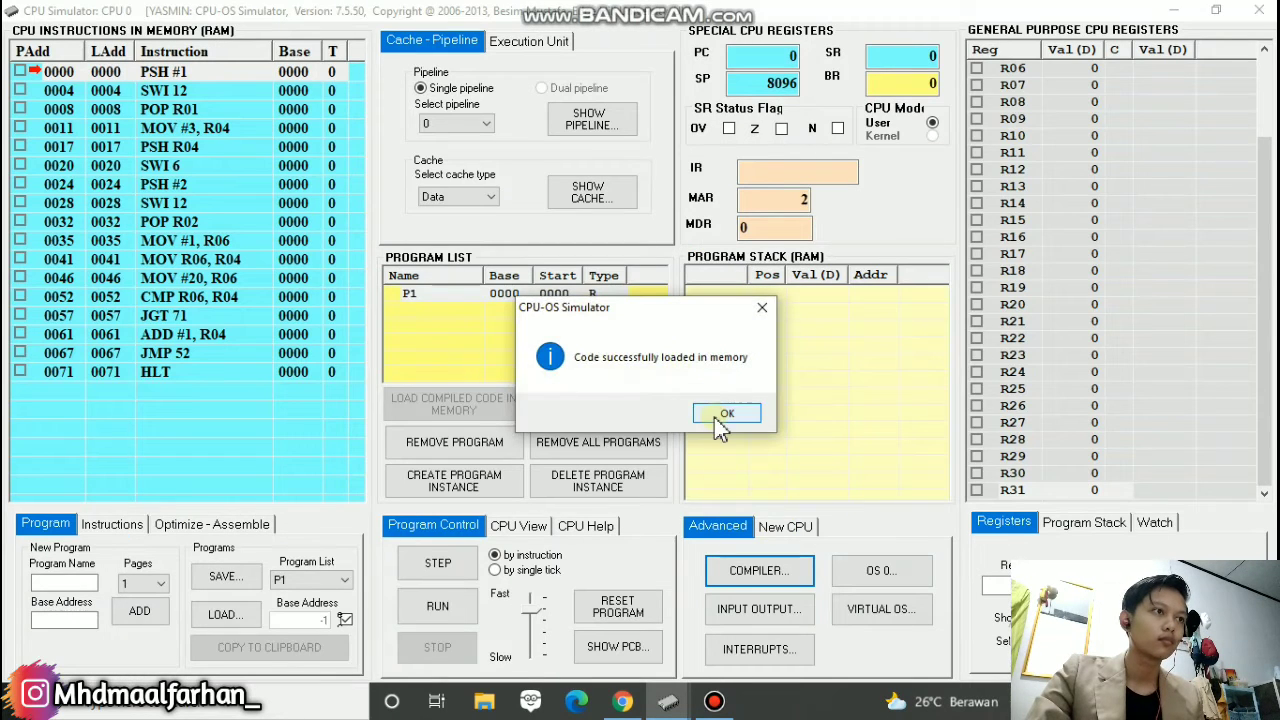
{"action": "left_click", "coordinate": [718, 415]}
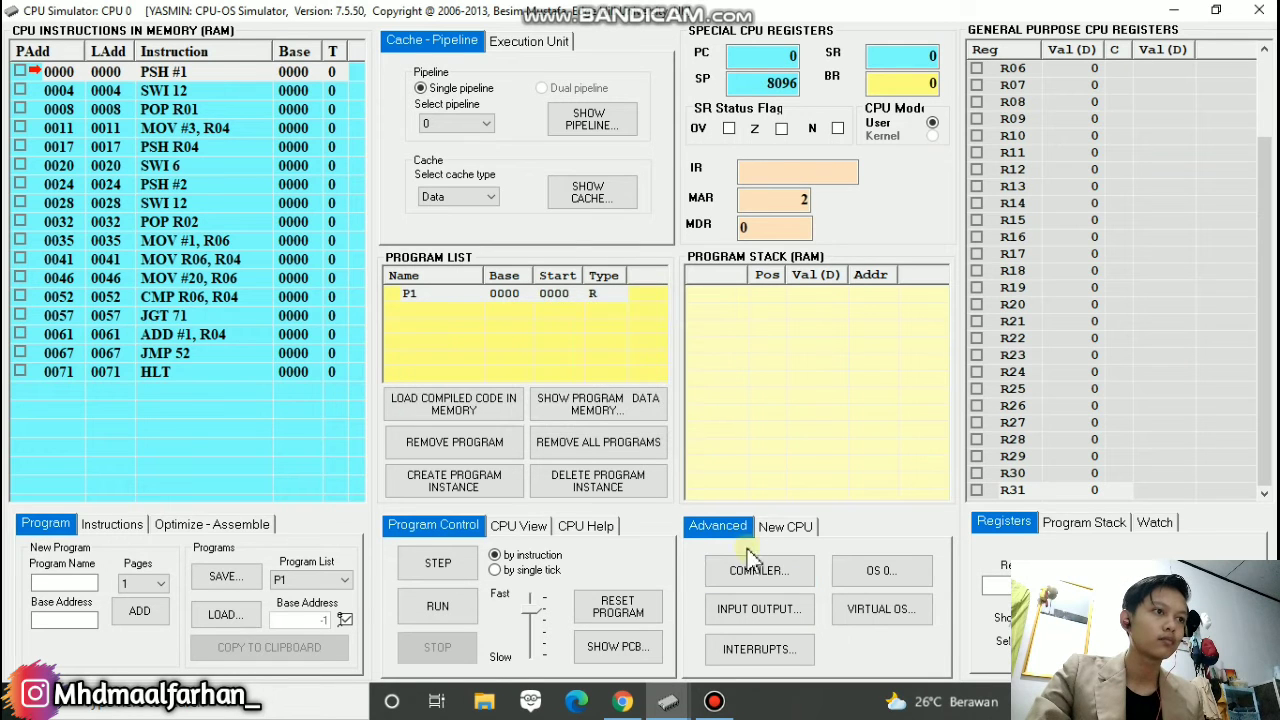
- Return to the compiler, compile the P2.txt source and load its code into CPU memory
{"action": "left_click", "coordinate": [752, 566]}
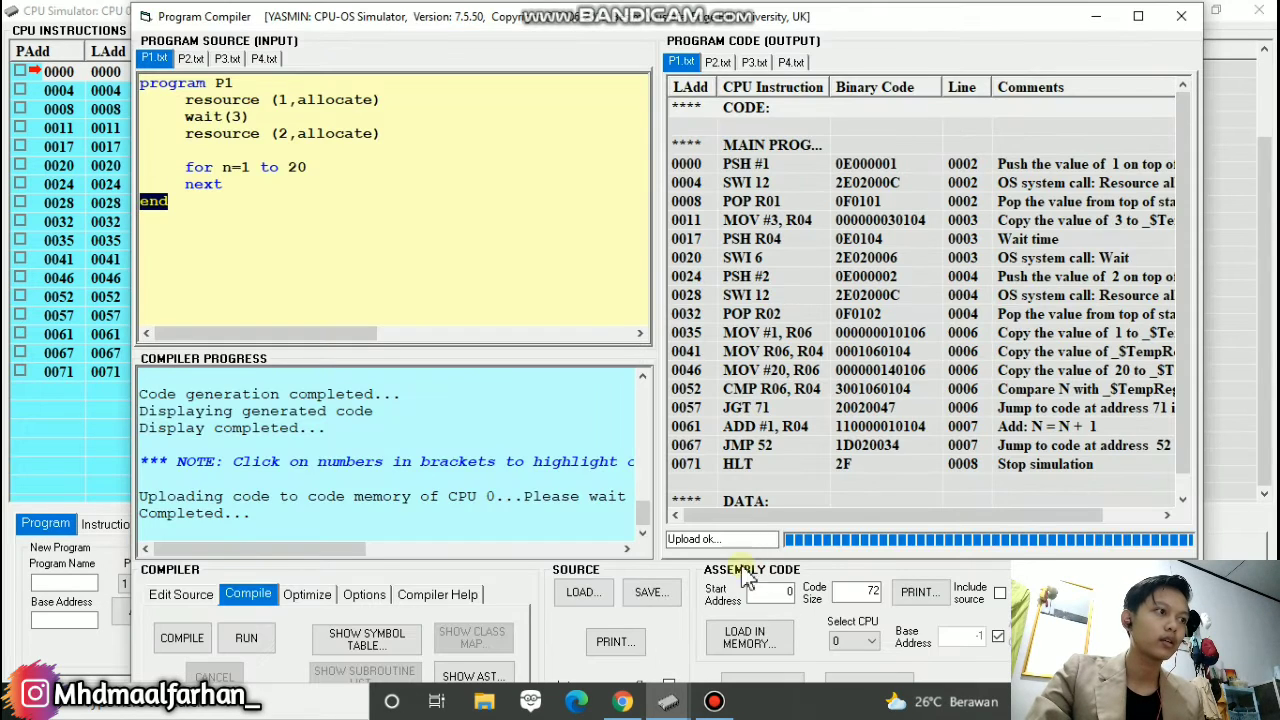
{"action": "left_click", "coordinate": [191, 59]}
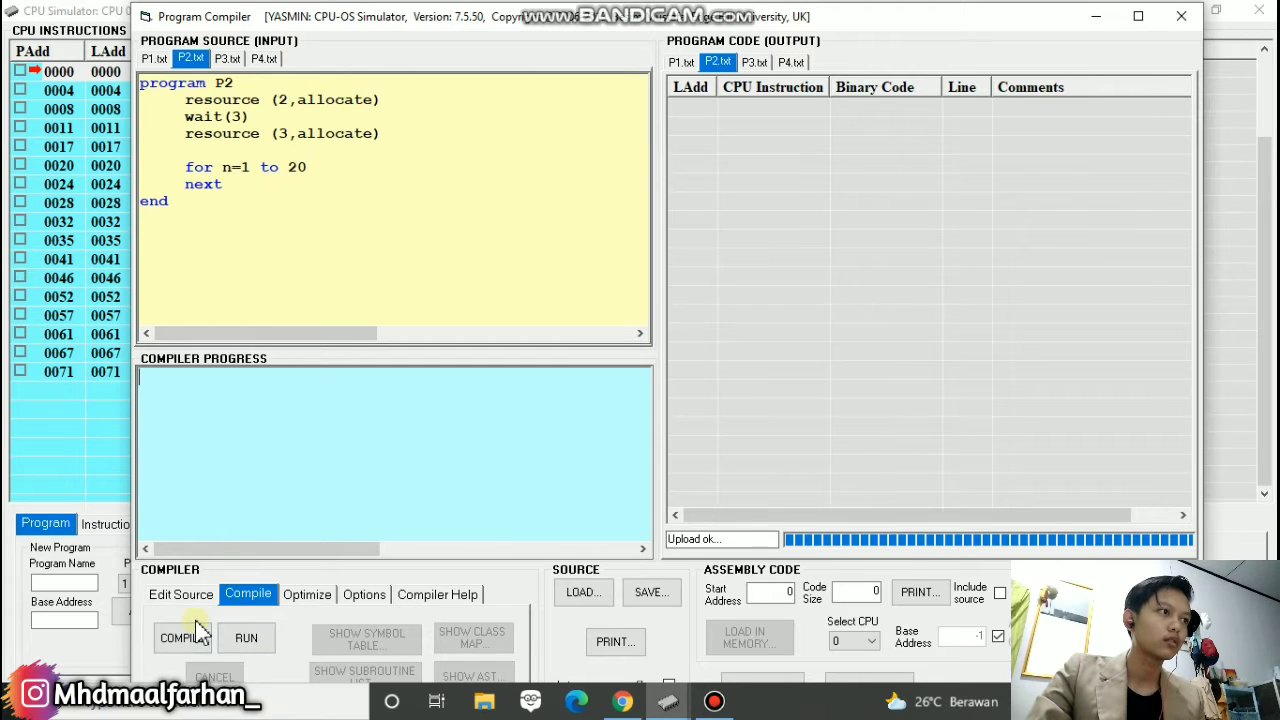
{"action": "left_click", "coordinate": [183, 642]}
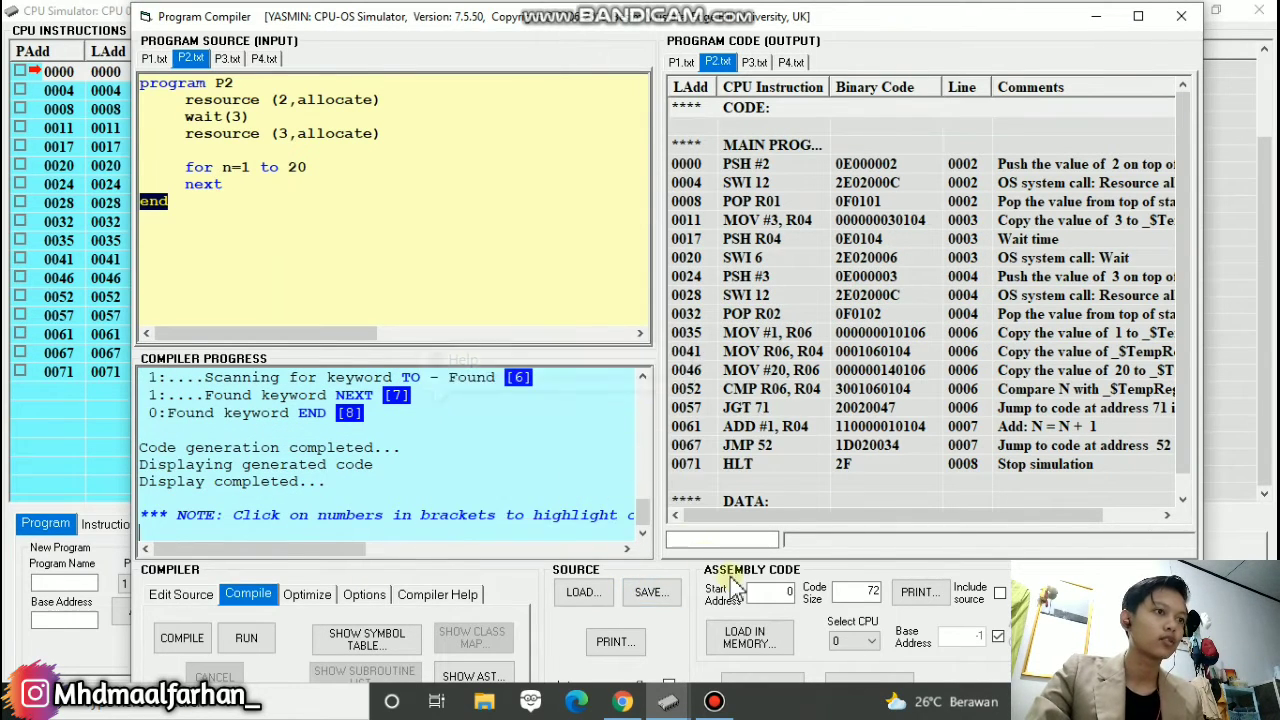
{"action": "left_click", "coordinate": [755, 641]}
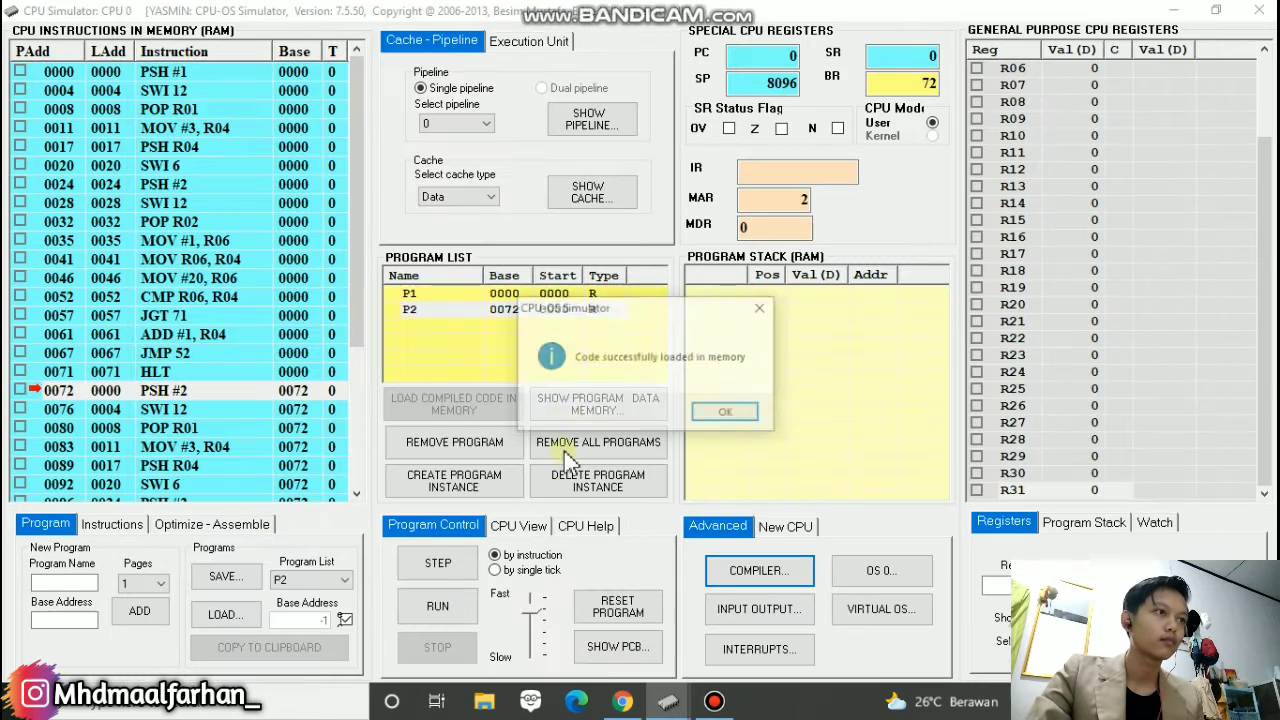
{"action": "left_click", "coordinate": [735, 420]}
- Return to the compiler, compile the P3.txt source and load its code into CPU memory
{"action": "left_click", "coordinate": [758, 578]}
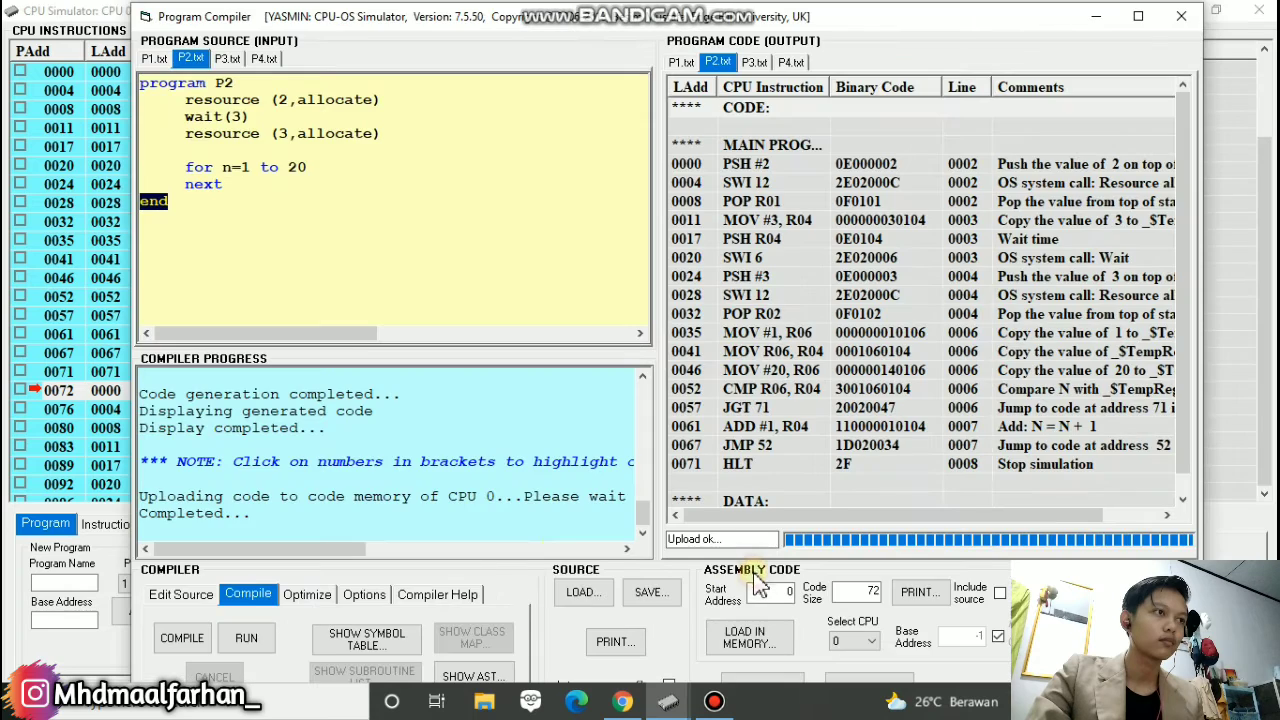
{"action": "left_click", "coordinate": [229, 61]}
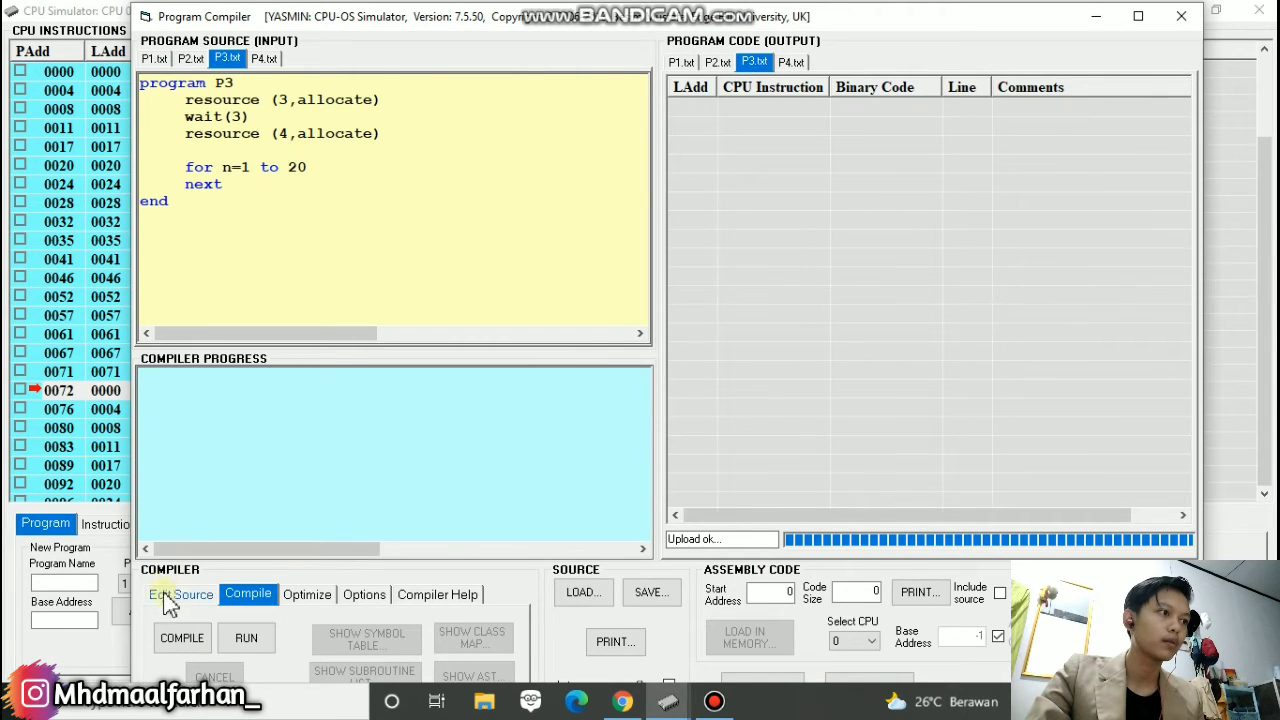
{"action": "left_click", "coordinate": [181, 640]}
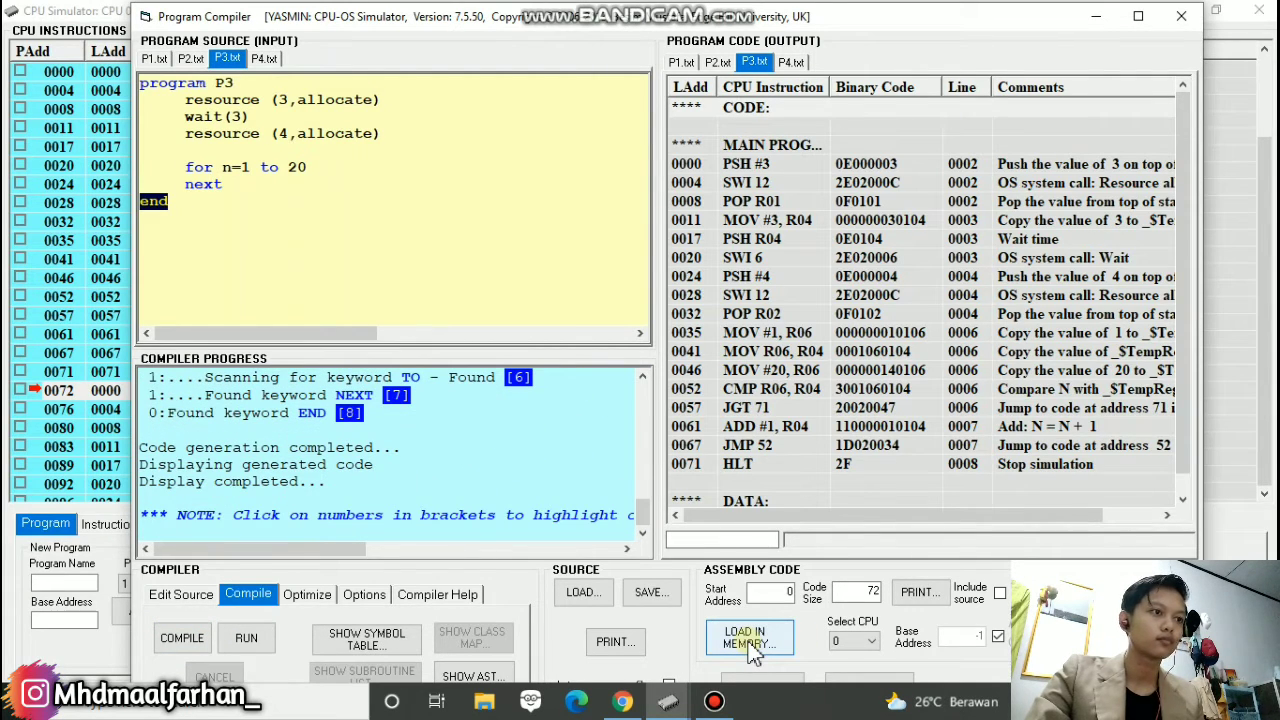
{"action": "left_click", "coordinate": [747, 641]}
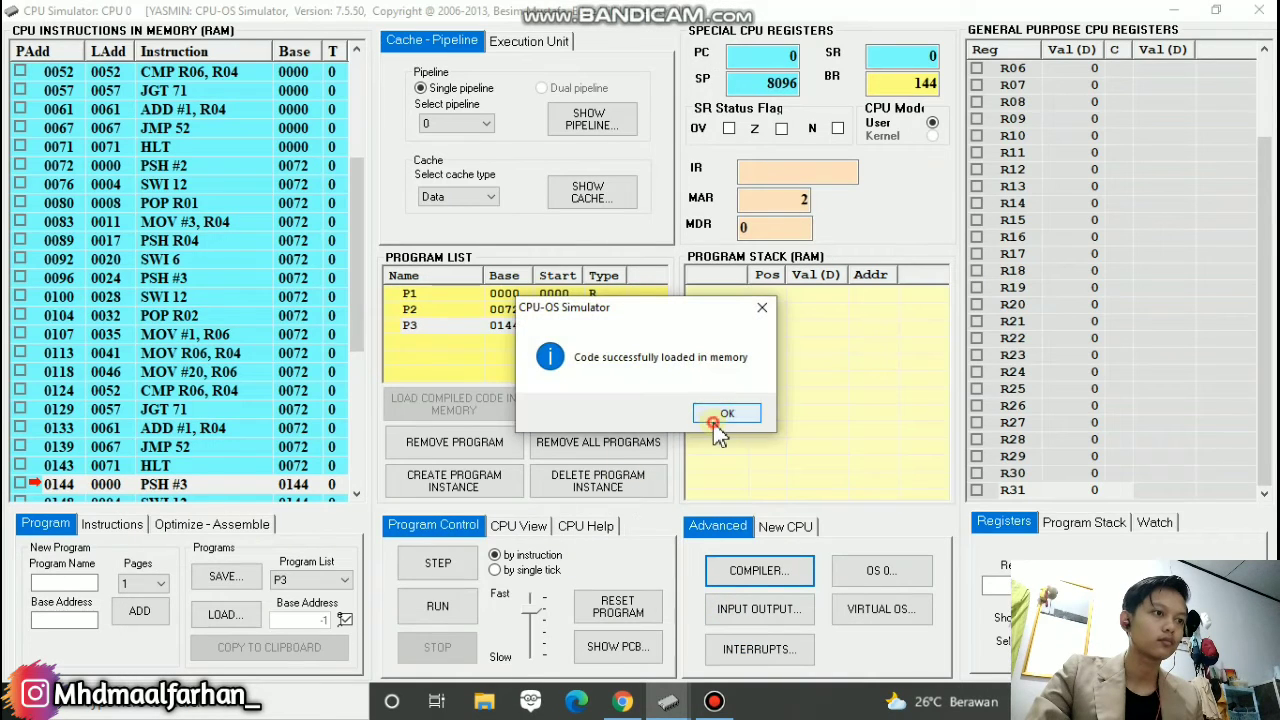
{"action": "left_click", "coordinate": [716, 425]}
- Return to the compiler, compile the P4.txt source and load its code into CPU memory
{"action": "left_click", "coordinate": [780, 570]}
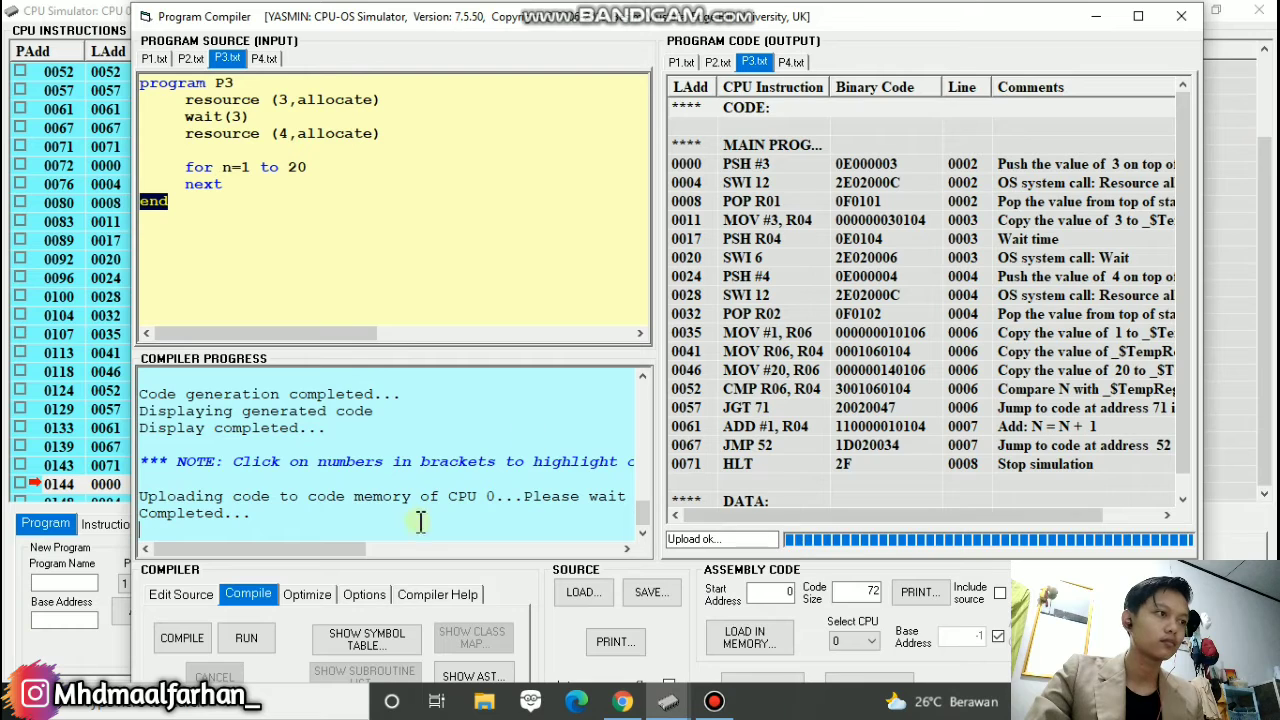
{"action": "left_click", "coordinate": [263, 62]}
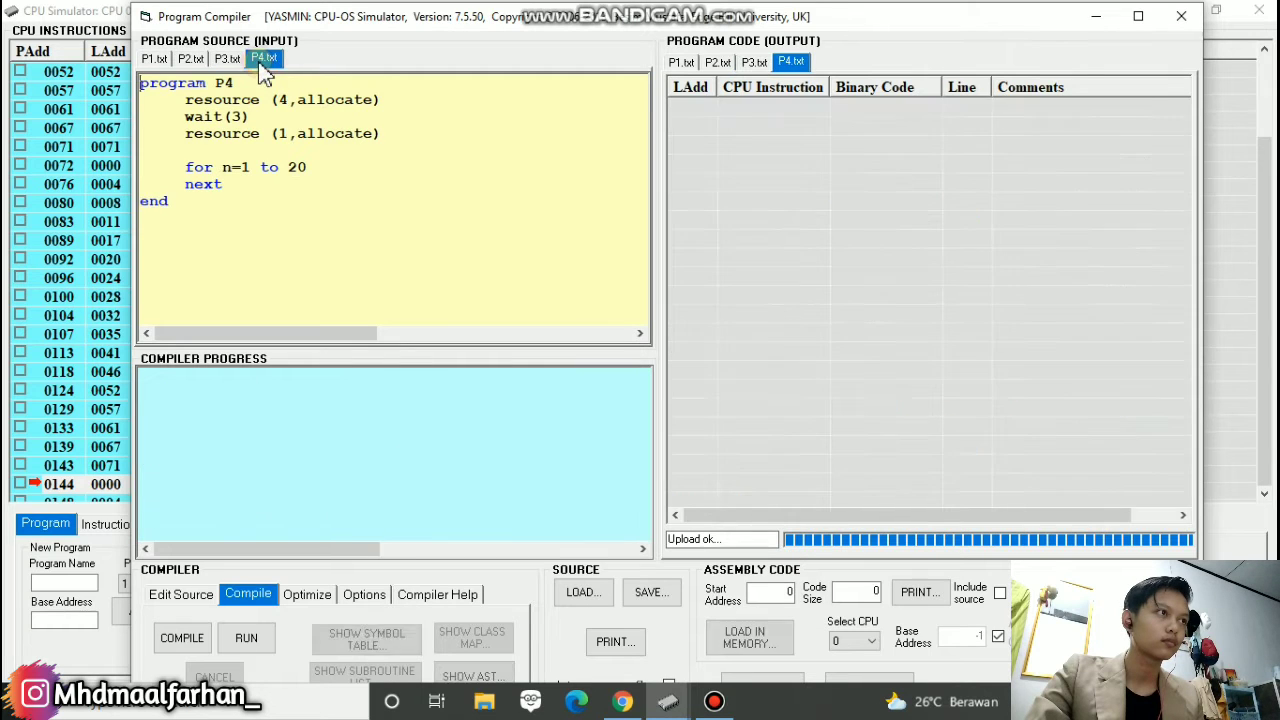
{"action": "left_click", "coordinate": [189, 638]}
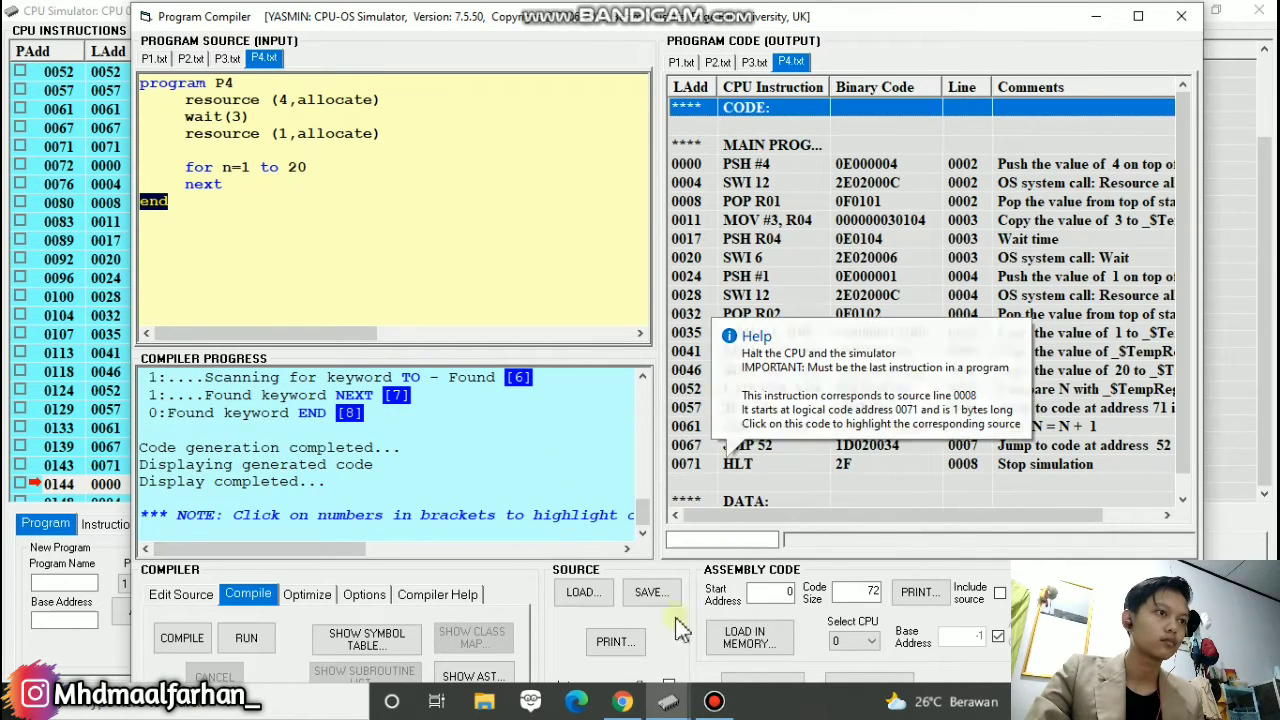
{"action": "left_click", "coordinate": [760, 632]}
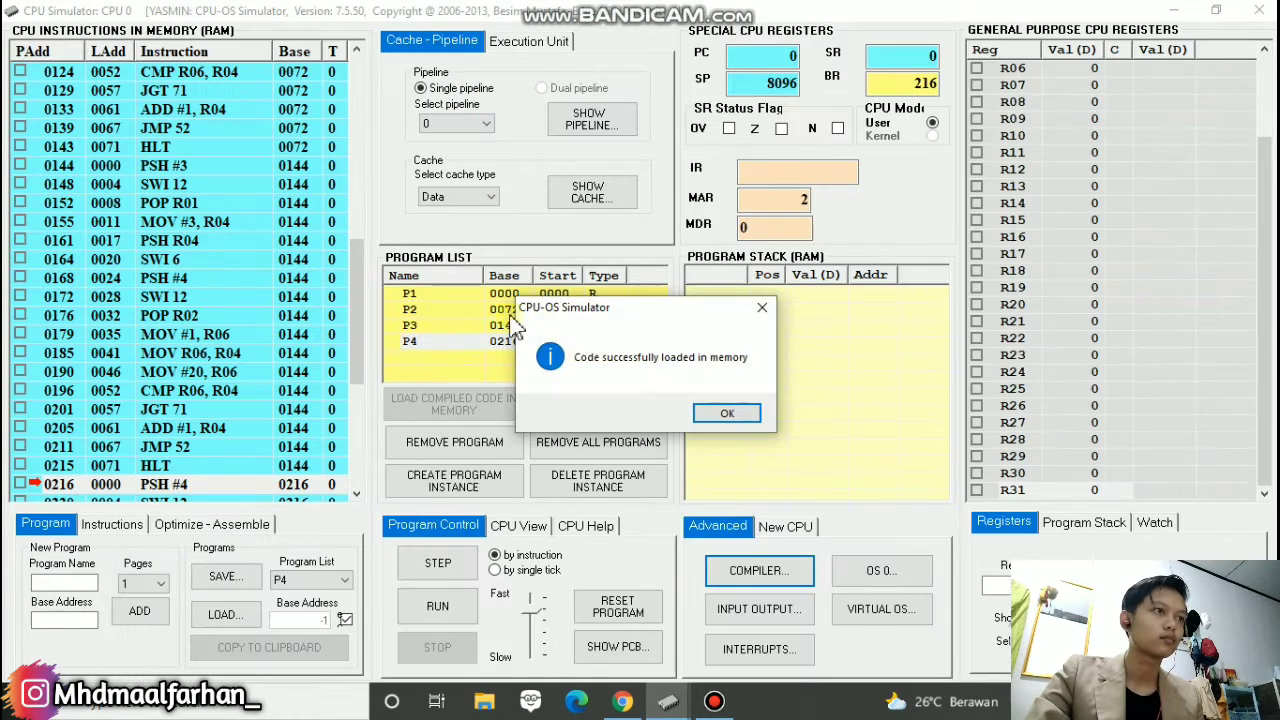
{"action": "left_click", "coordinate": [706, 418]}
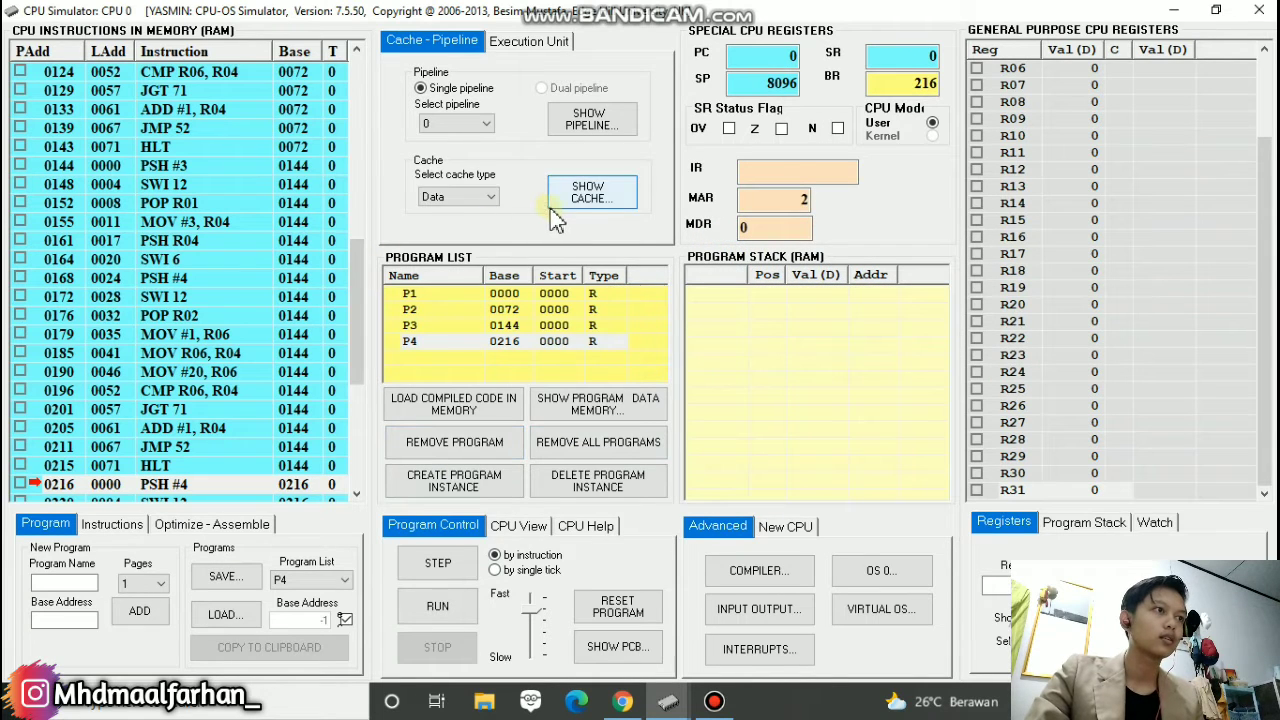
{"action": "left_click", "coordinate": [440, 341]}
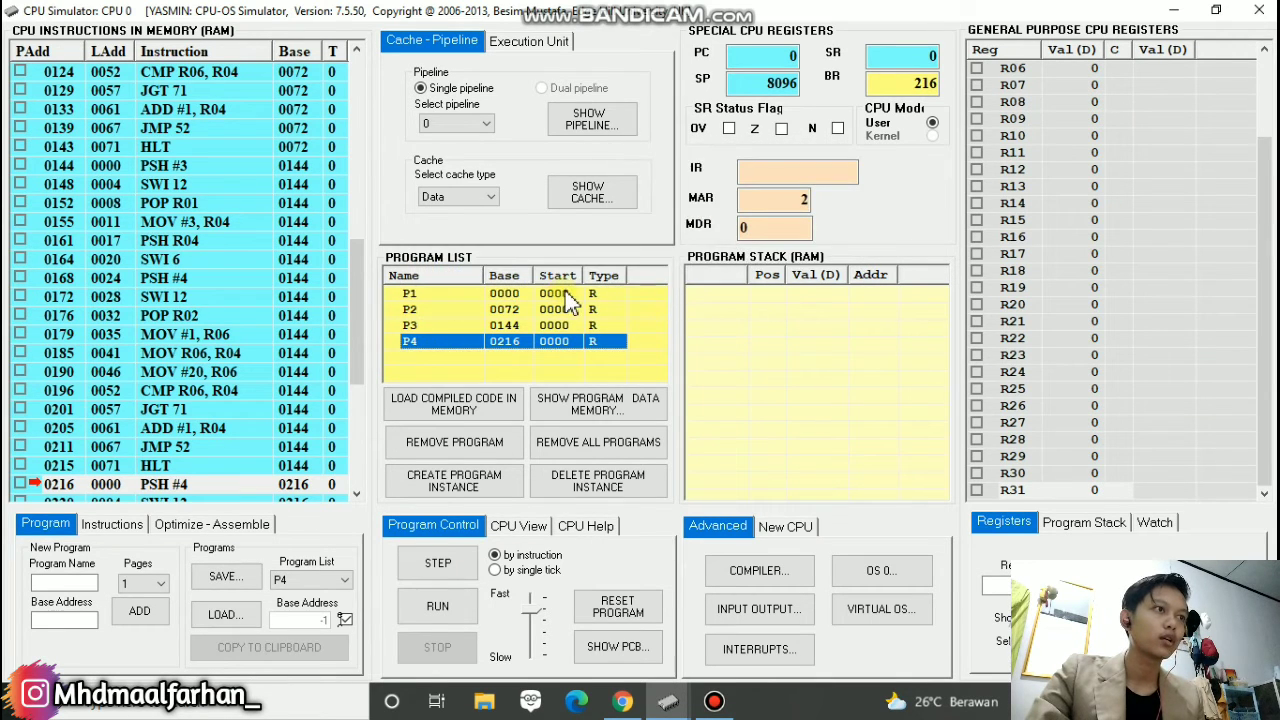
{"action": "mouse_move", "coordinate": [571, 302]}
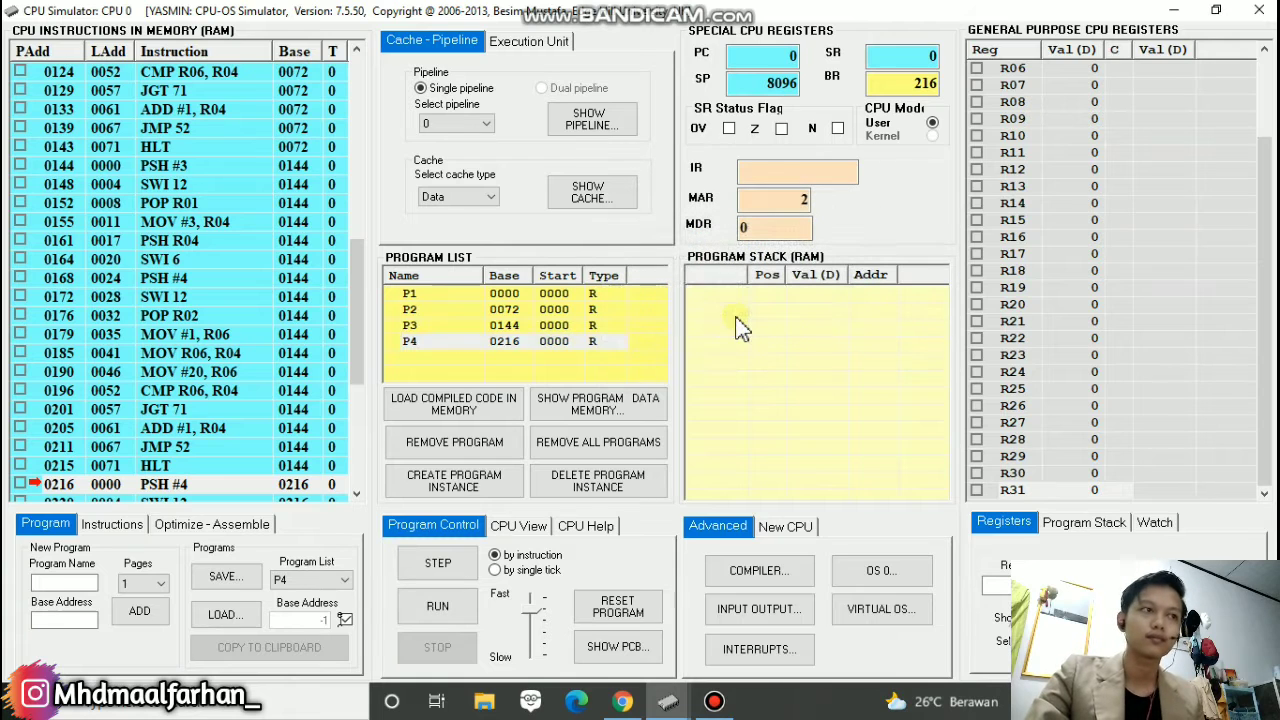
{"action": "left_click", "coordinate": [605, 341]}
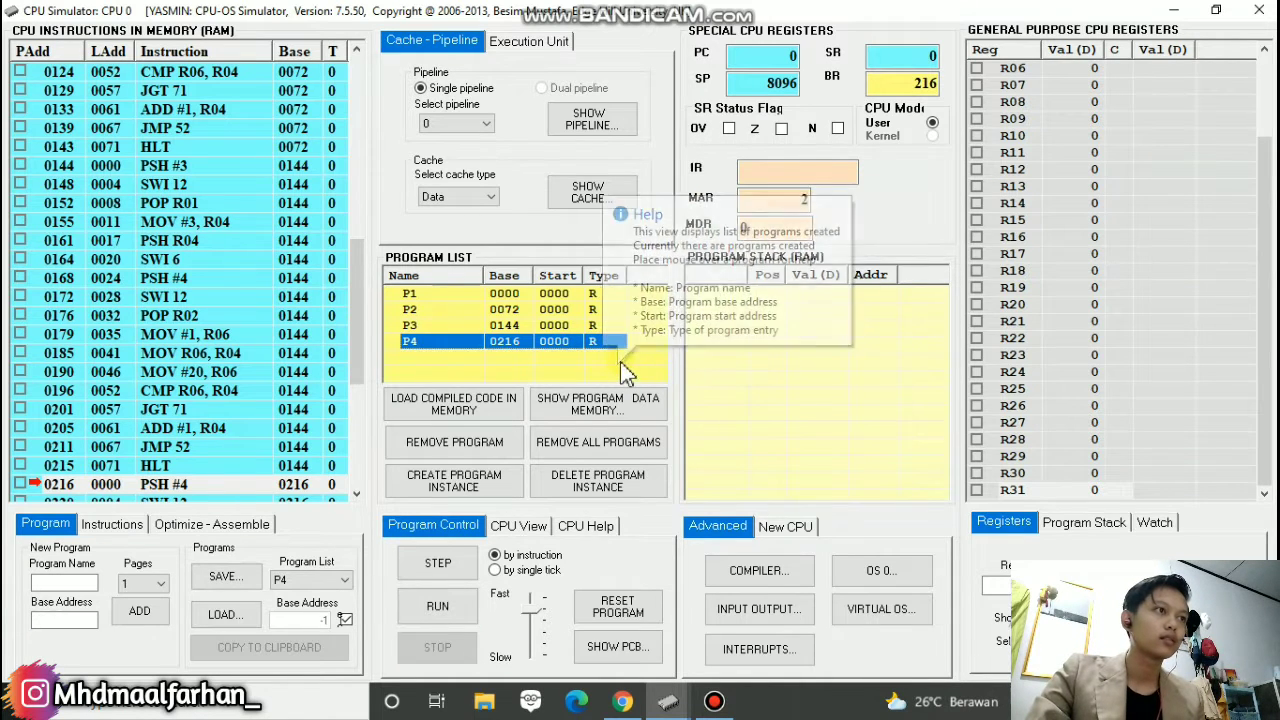
- Open the OS simulator for CPU 0 and create one new process from each of programs P1, P2, P3 and P4
{"action": "mouse_move", "coordinate": [645, 355]}
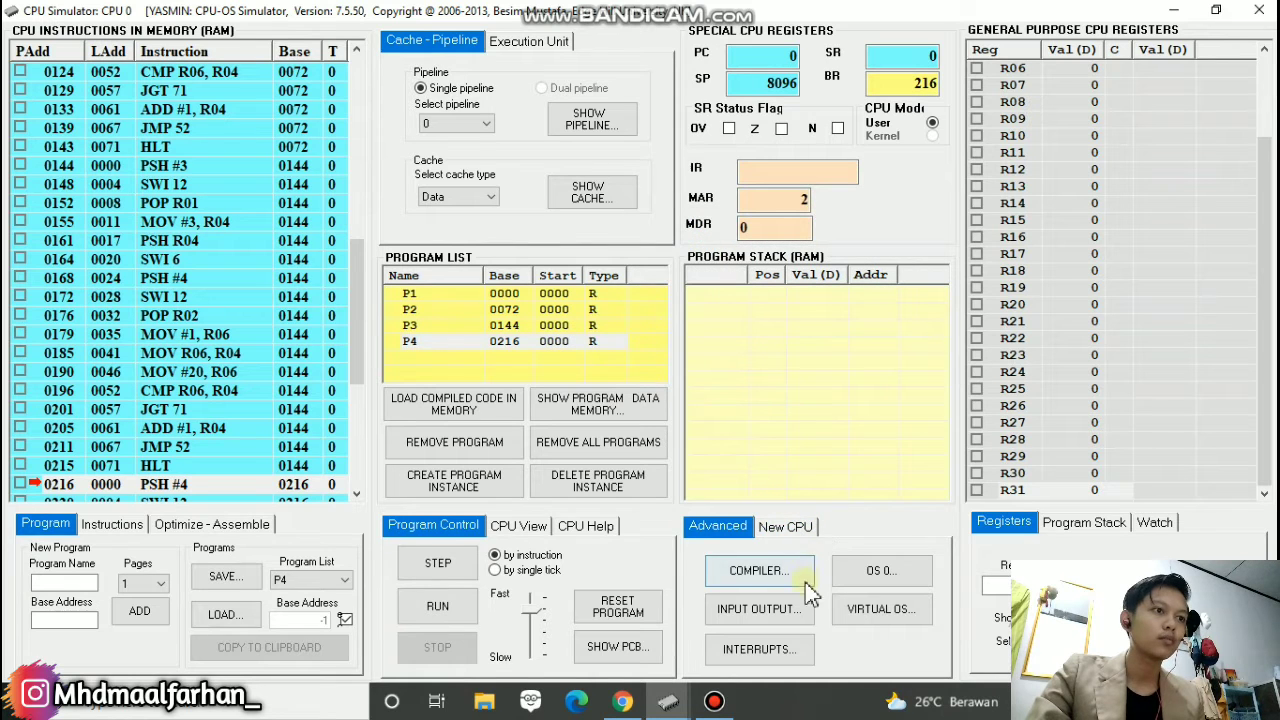
{"action": "left_click", "coordinate": [880, 575]}
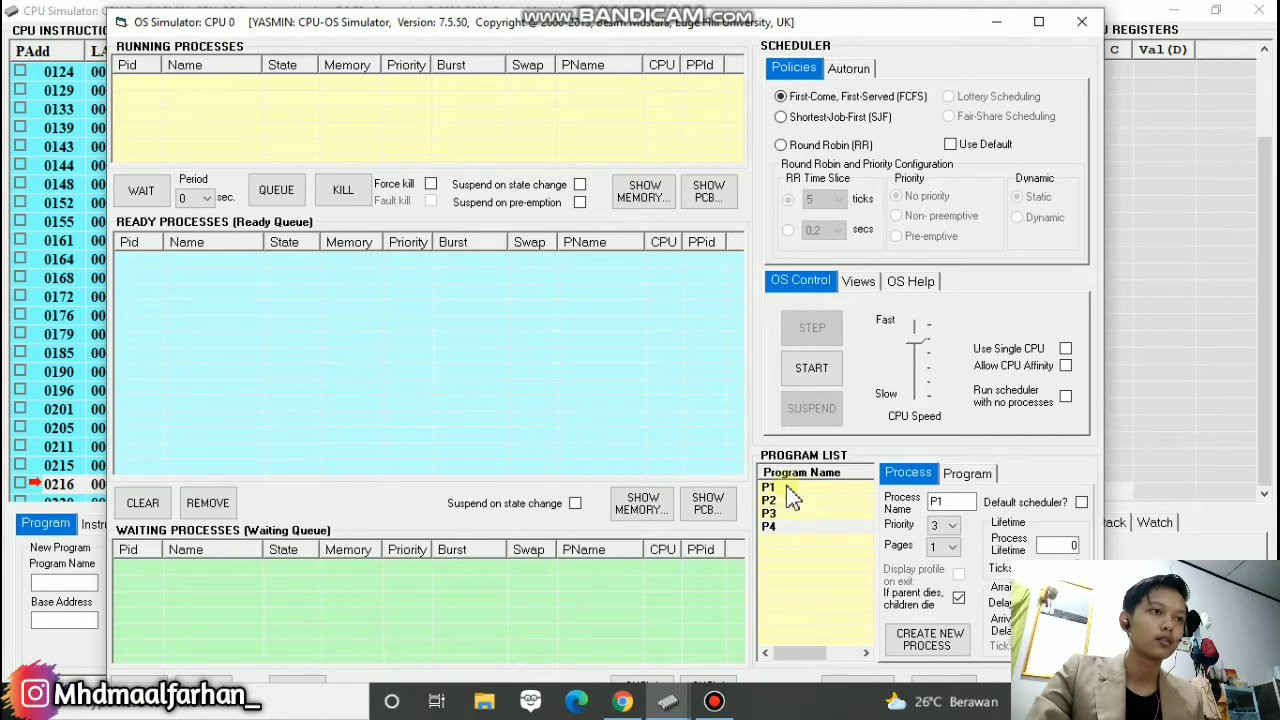
{"action": "left_click", "coordinate": [786, 487]}
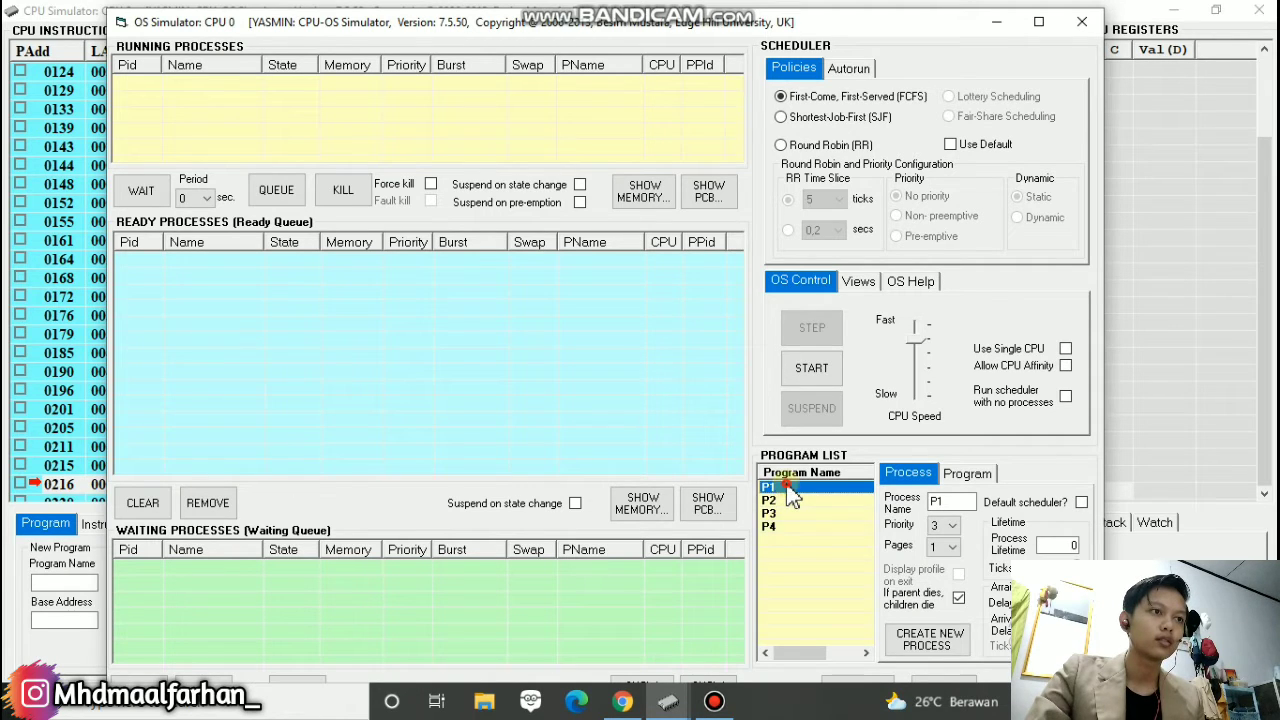
{"action": "left_click", "coordinate": [930, 645]}
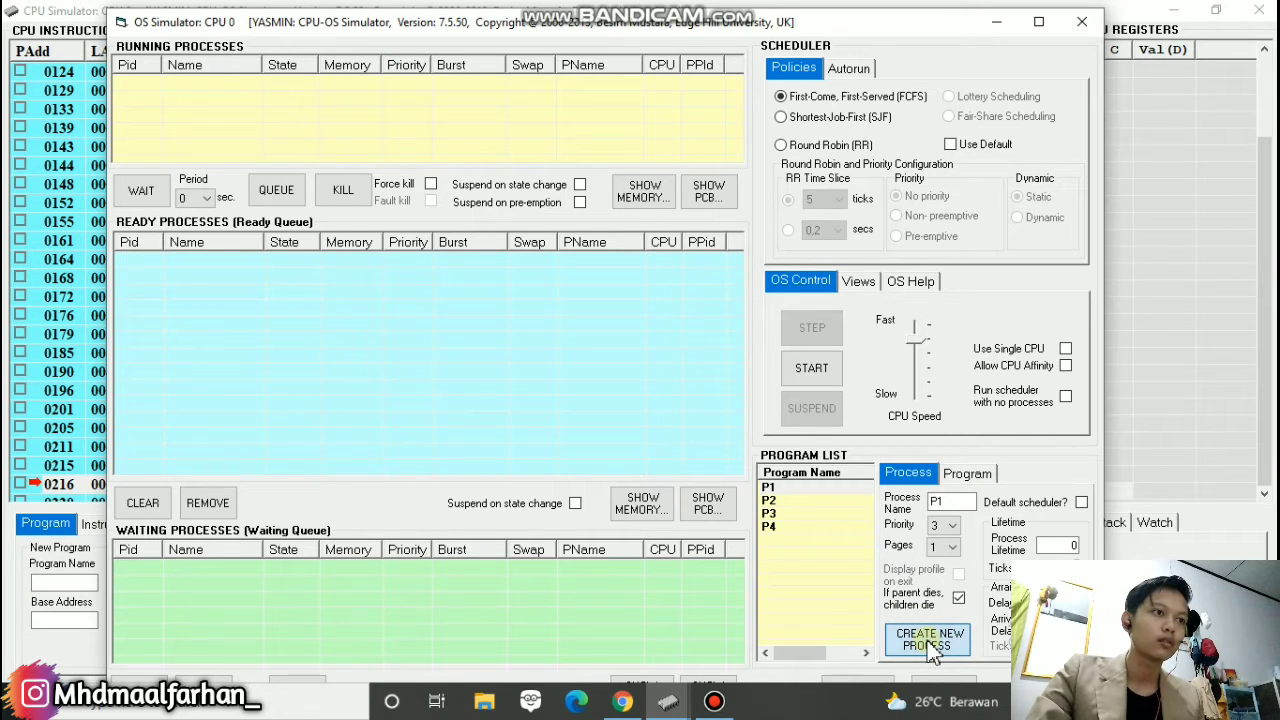
{"action": "left_click", "coordinate": [930, 645]}
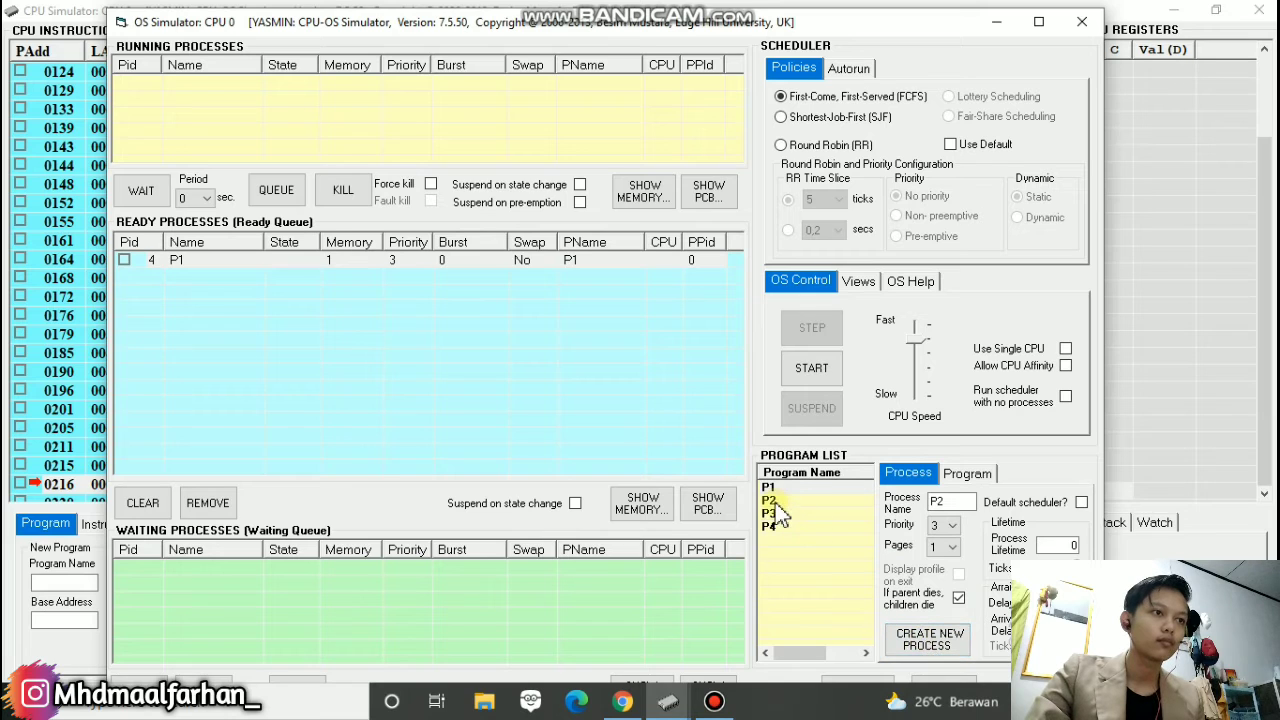
{"action": "left_click", "coordinate": [776, 502]}
{"action": "left_click", "coordinate": [909, 650]}
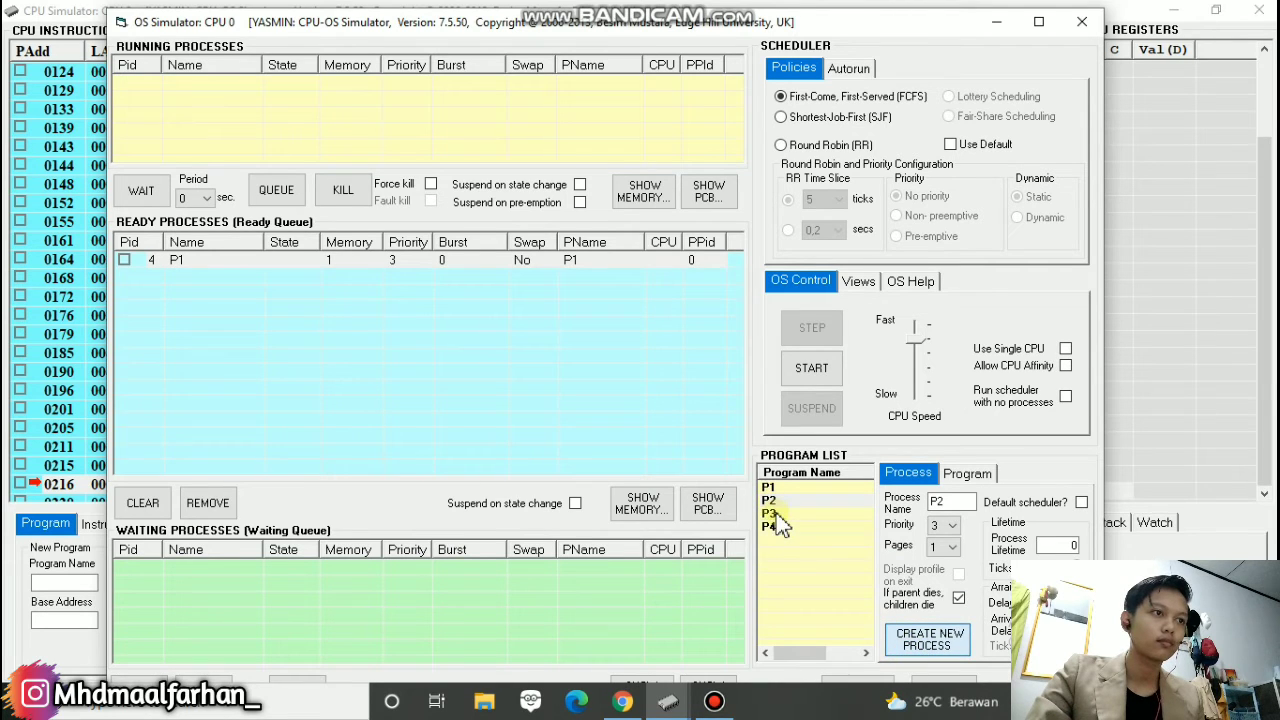
{"action": "left_click", "coordinate": [777, 513]}
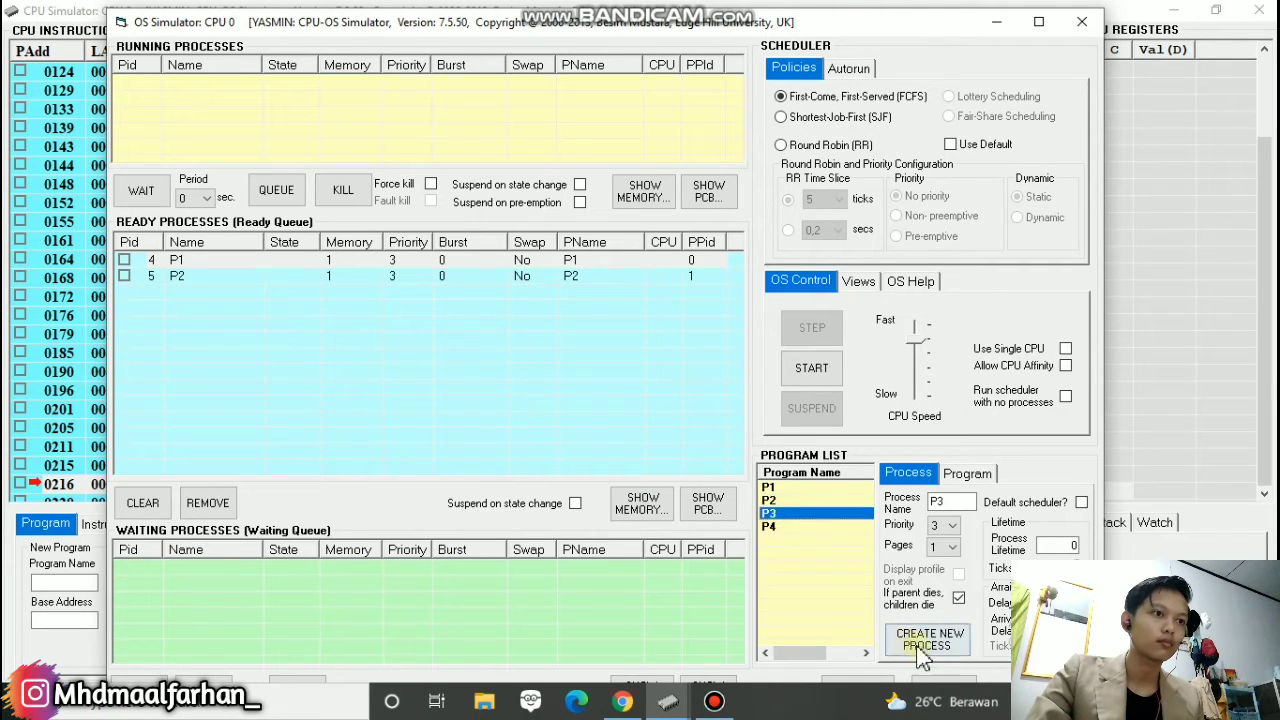
{"action": "left_click", "coordinate": [915, 648]}
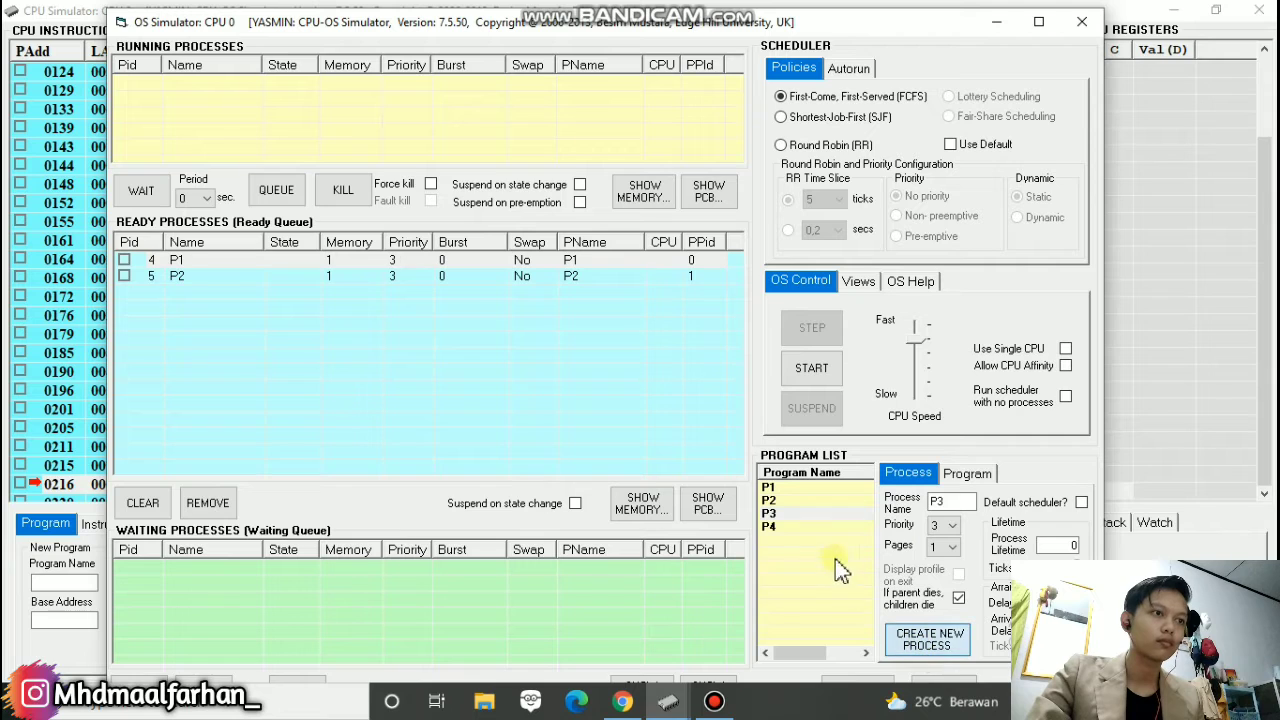
{"action": "left_click", "coordinate": [770, 527]}
{"action": "left_click", "coordinate": [906, 644]}
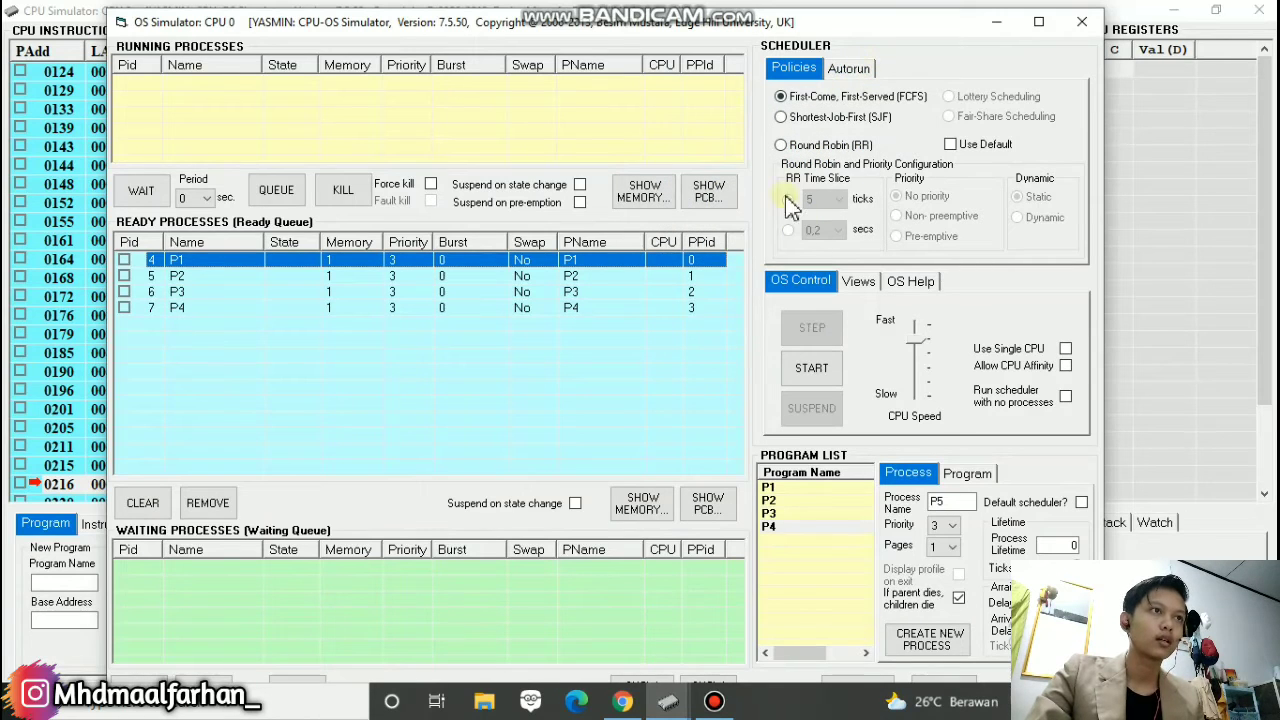
- Set the scheduler to Round Robin with a 10-tick time slice and raise the CPU speed close to Fast
{"action": "left_click", "coordinate": [781, 145]}
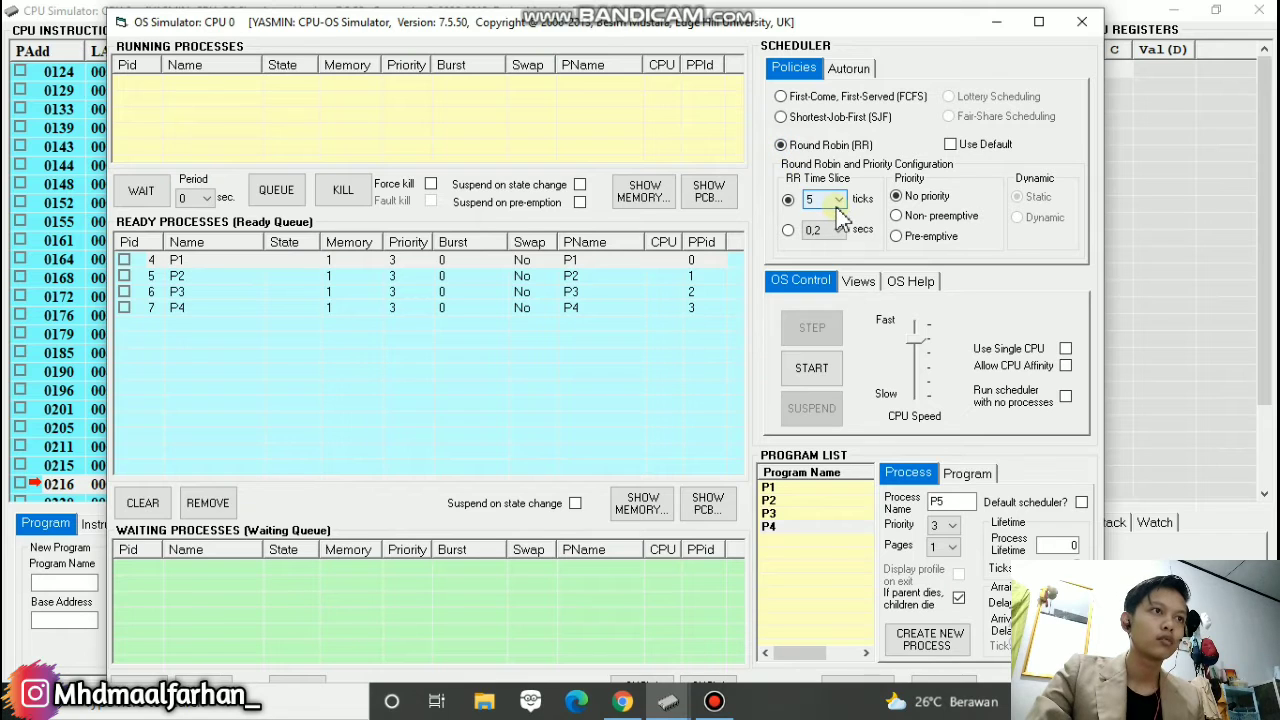
{"action": "left_click", "coordinate": [837, 208]}
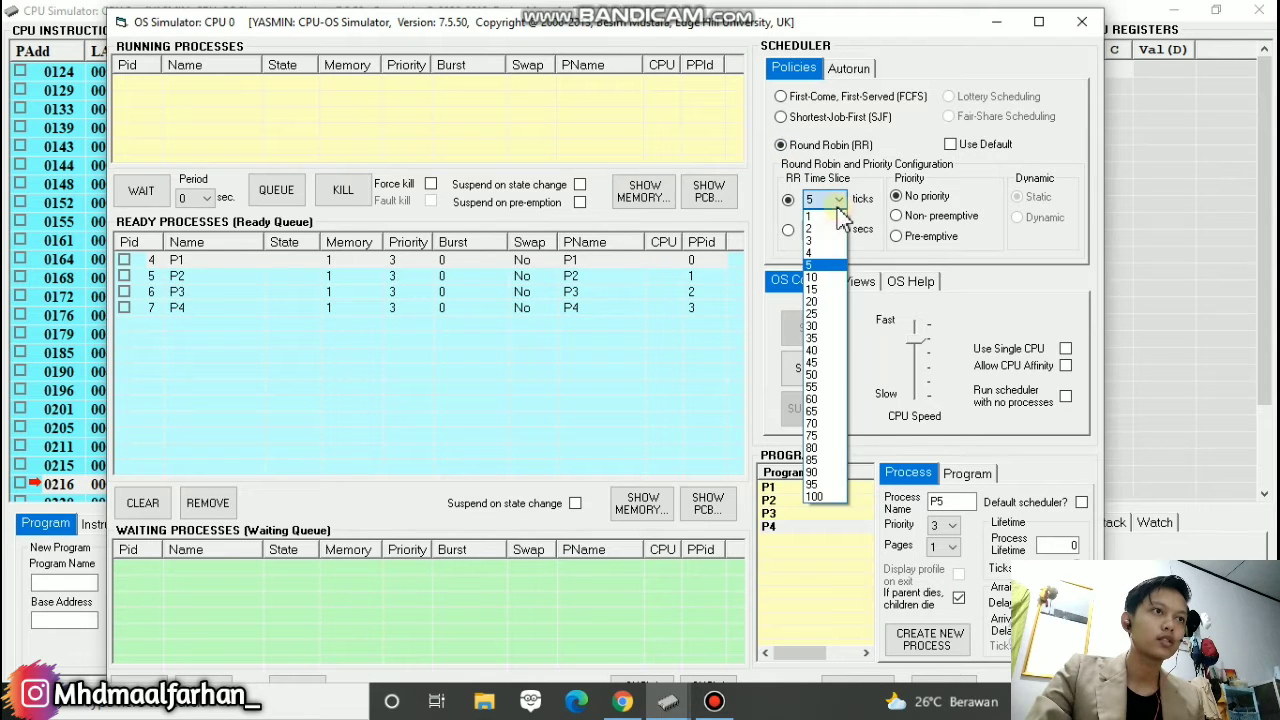
{"action": "left_click", "coordinate": [828, 281]}
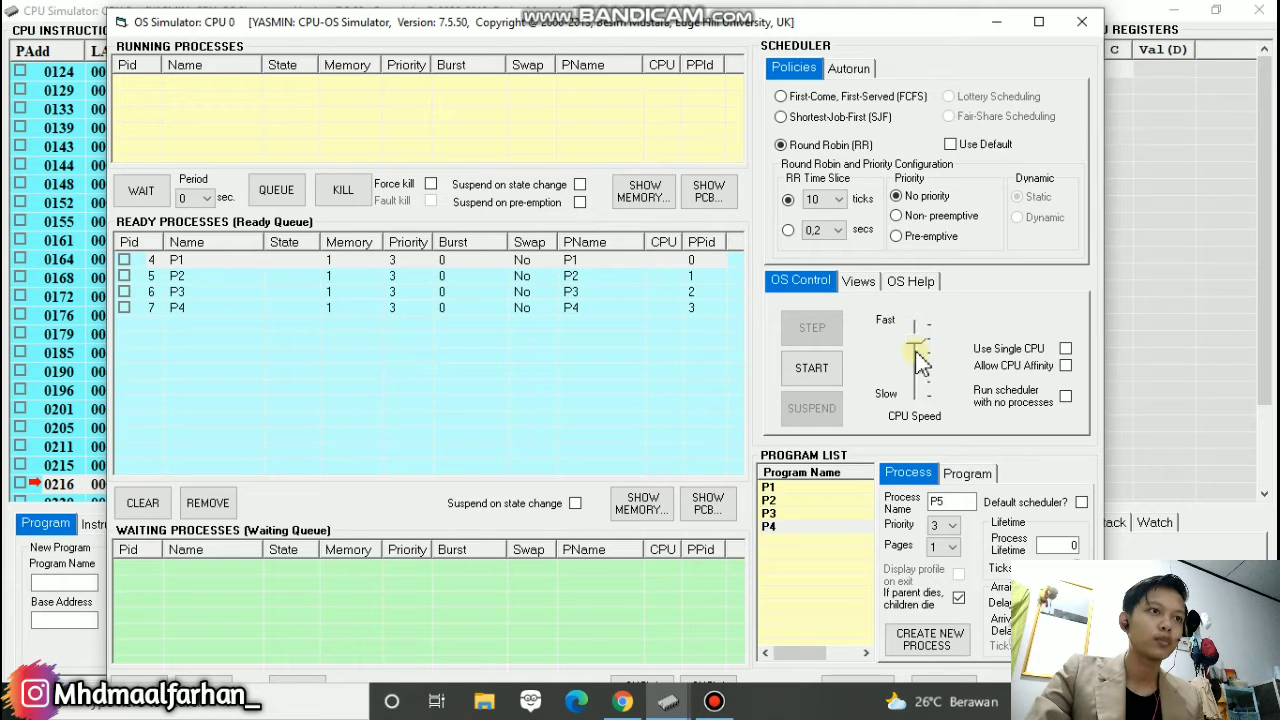
{"action": "left_click_drag", "start_coordinate": [918, 345], "coordinate": [928, 318]}
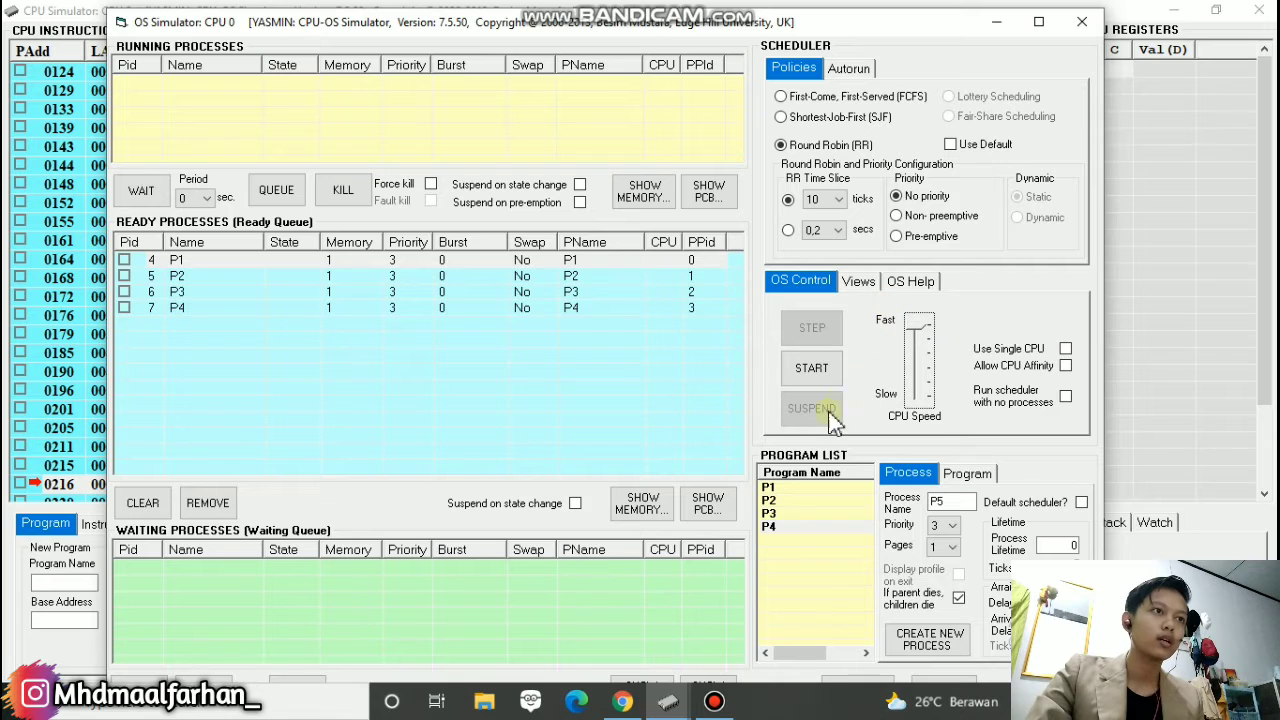
- Start the scheduler with the System Resources view open and moved aside, and release resource R1 from its process to resolve the deadlock
{"action": "left_click", "coordinate": [826, 372]}
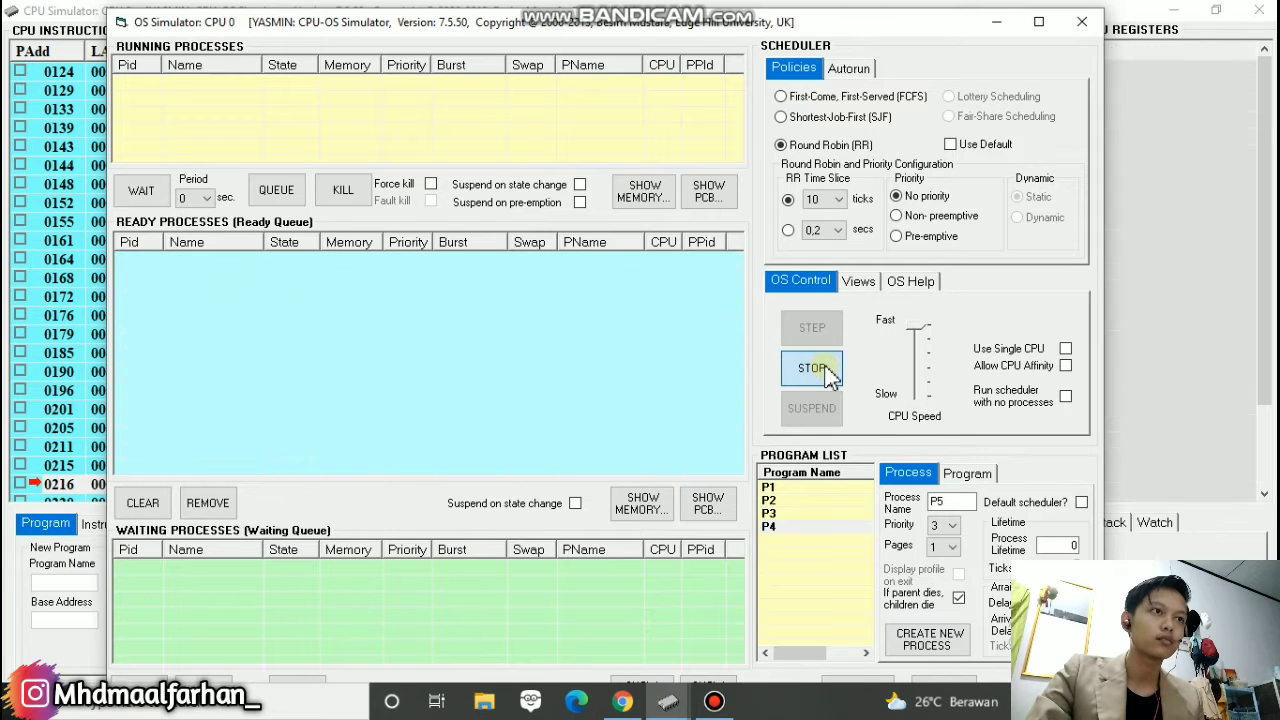
{"action": "left_click", "coordinate": [858, 283]}
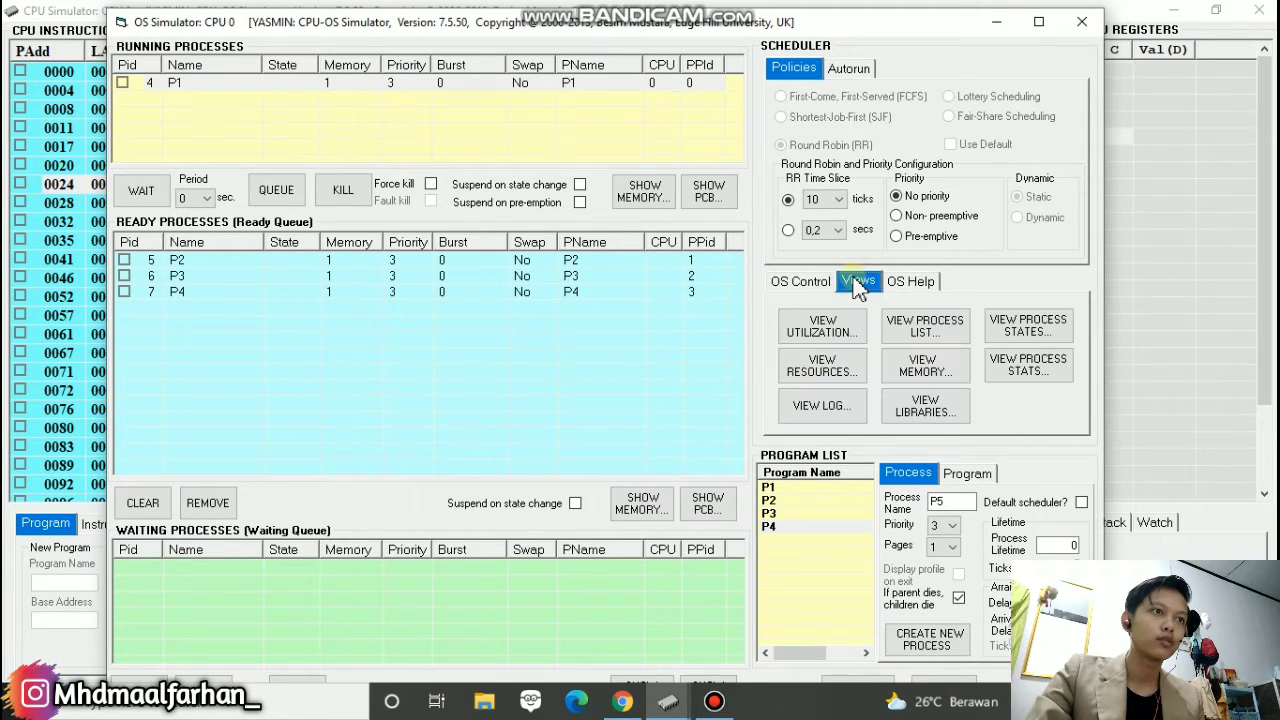
{"action": "left_click", "coordinate": [824, 374]}
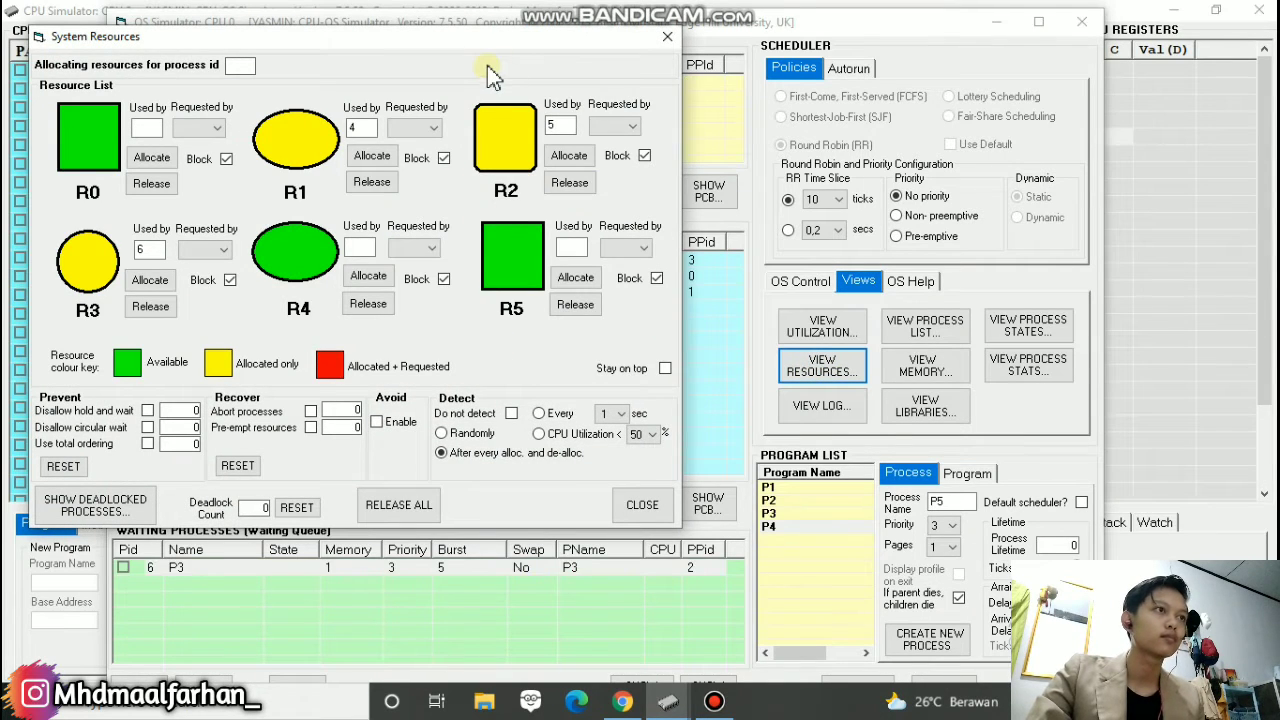
{"action": "left_click_drag", "start_coordinate": [518, 42], "coordinate": [708, 93]}
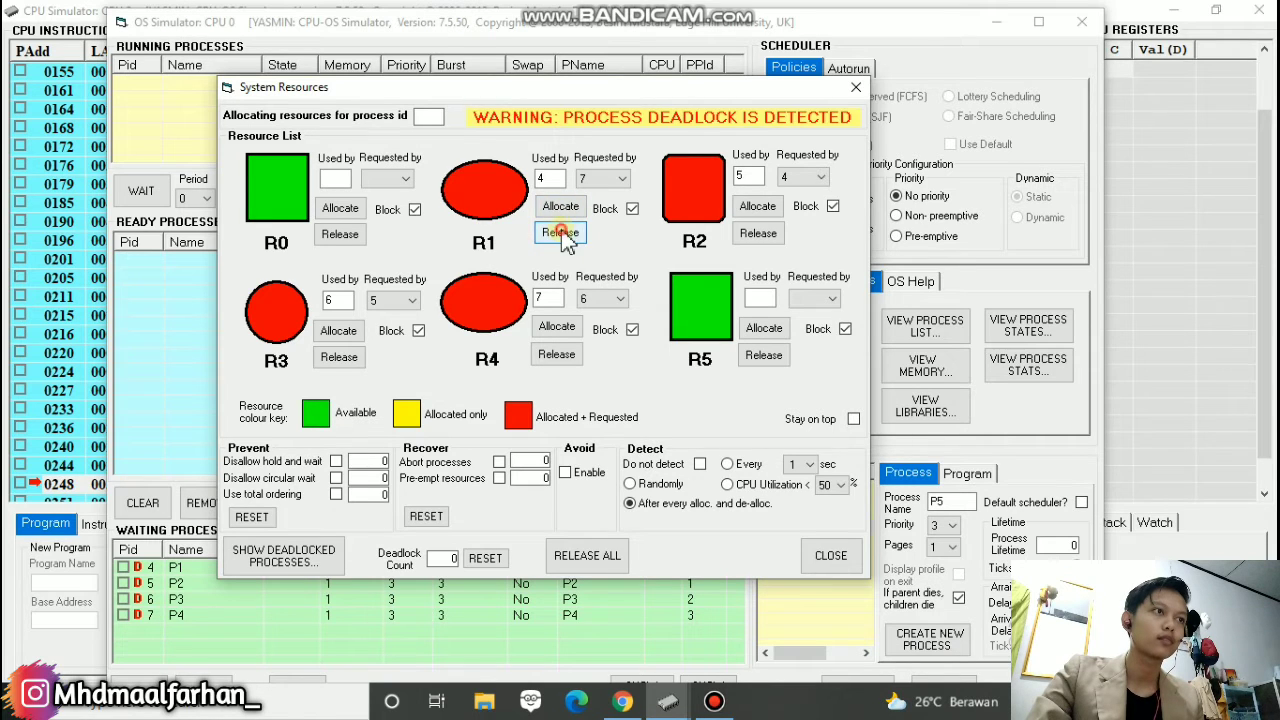
{"action": "left_click", "coordinate": [561, 236]}
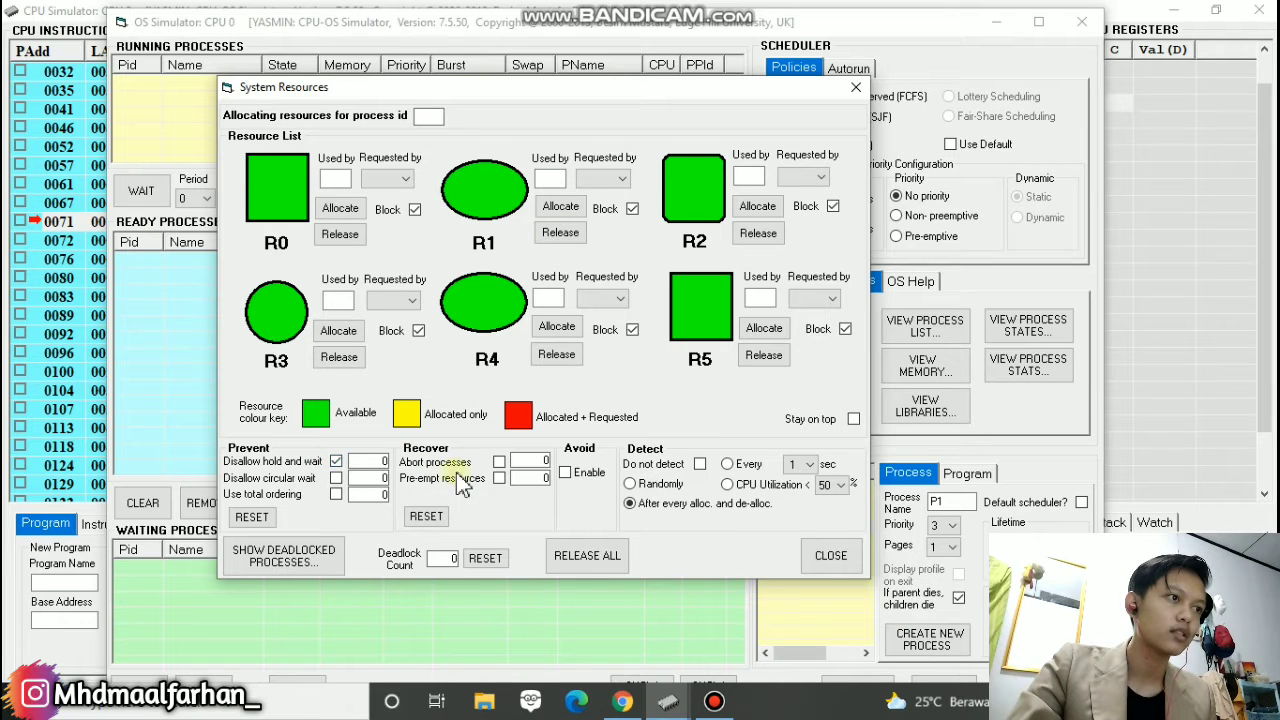
- Close the System Resources view and create a fresh process from each of programs P1 to P4
{"action": "left_click", "coordinate": [830, 556]}
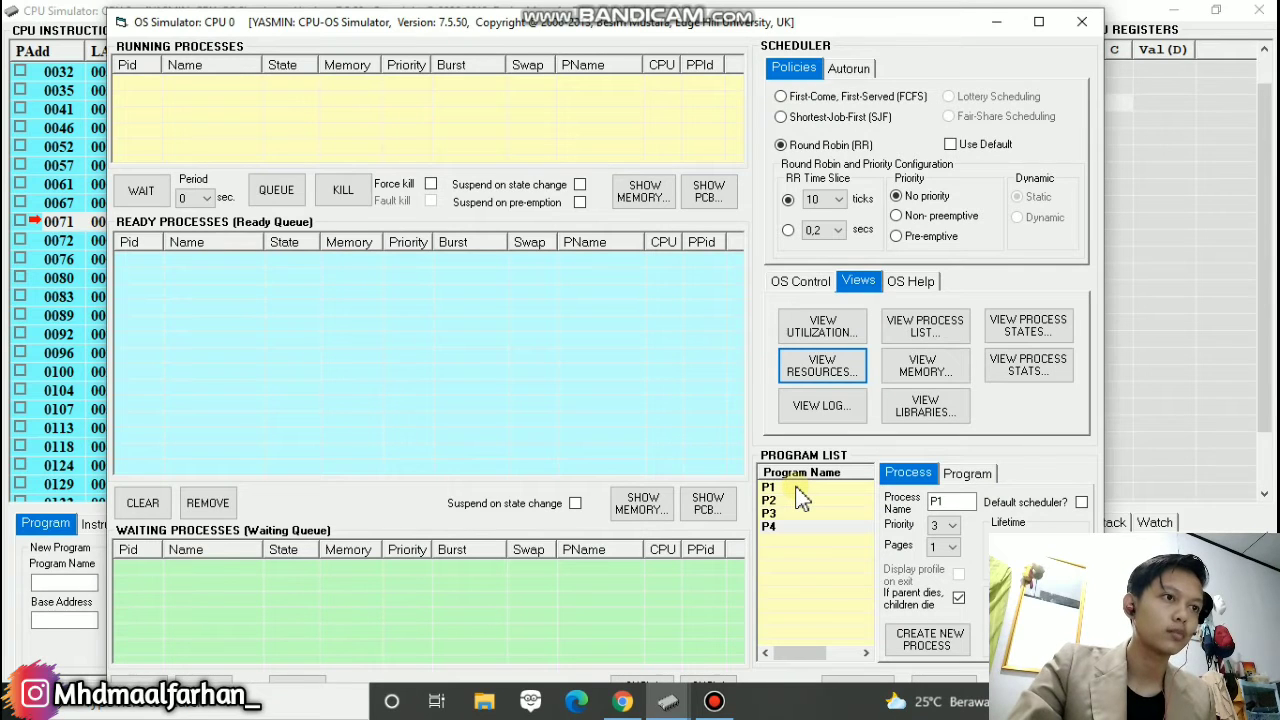
{"action": "left_click", "coordinate": [795, 487]}
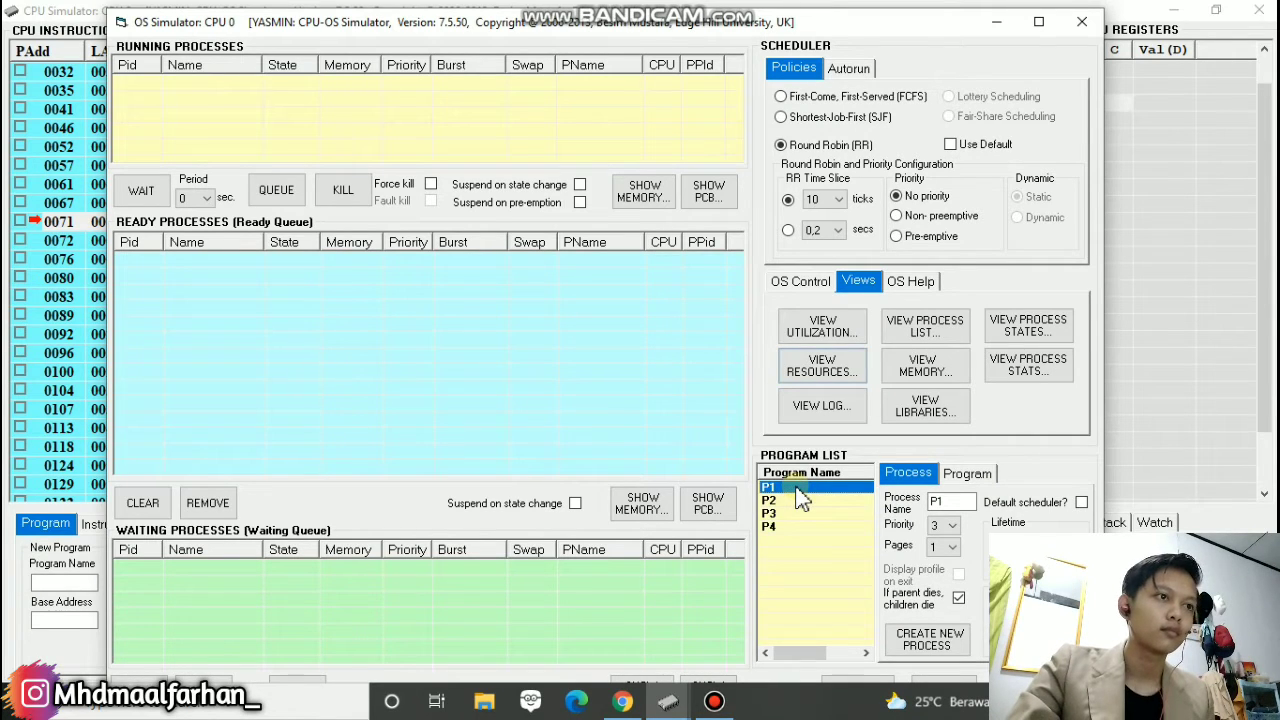
{"action": "left_click", "coordinate": [790, 502]}
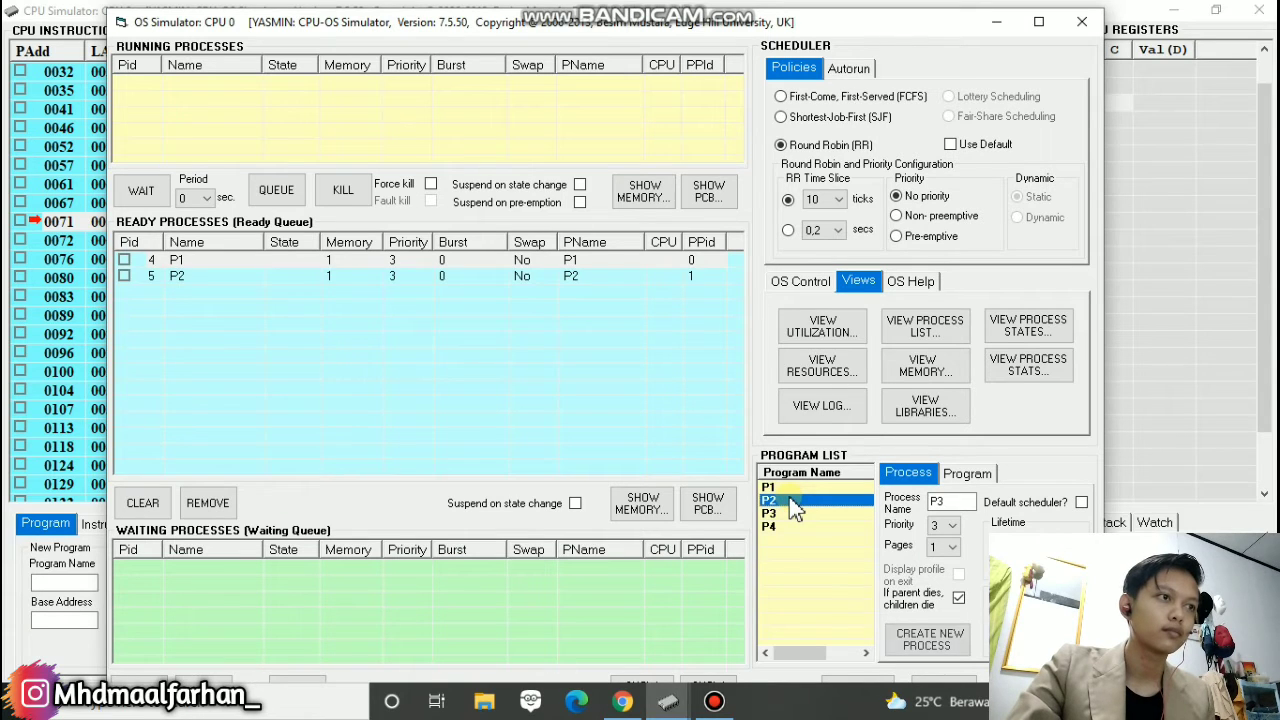
{"action": "left_click", "coordinate": [773, 514]}
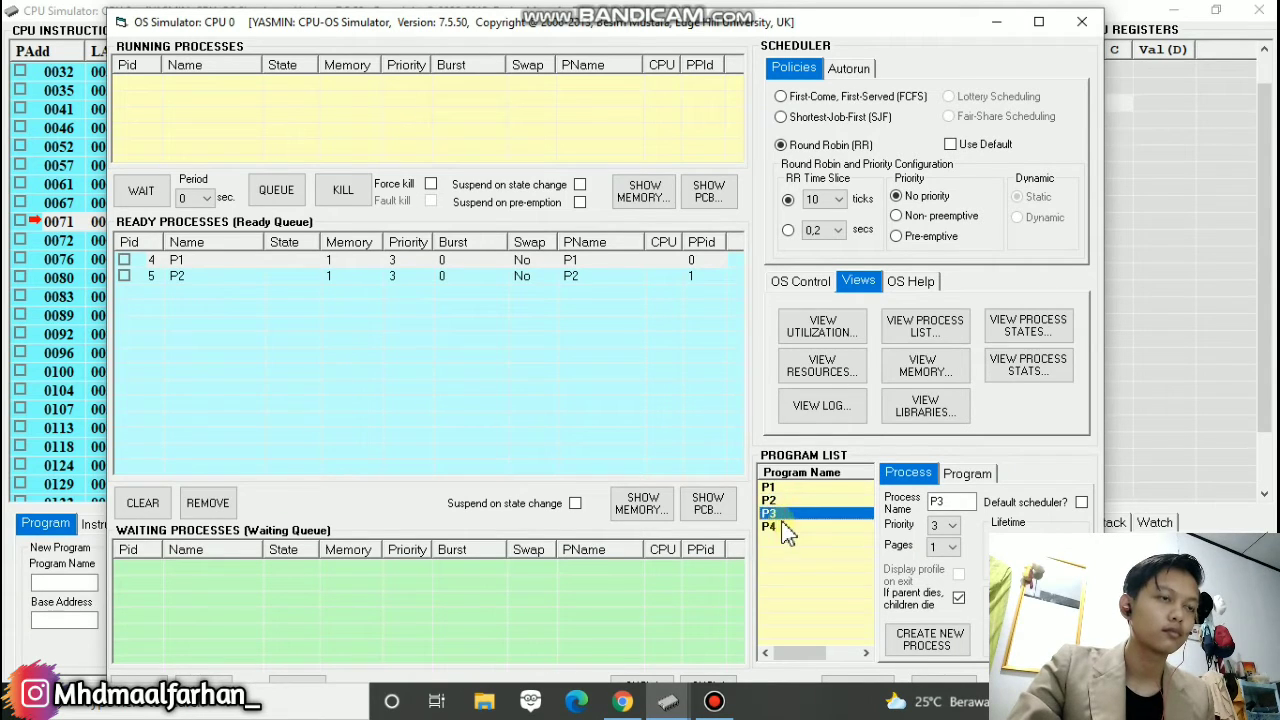
{"action": "left_click", "coordinate": [785, 528]}
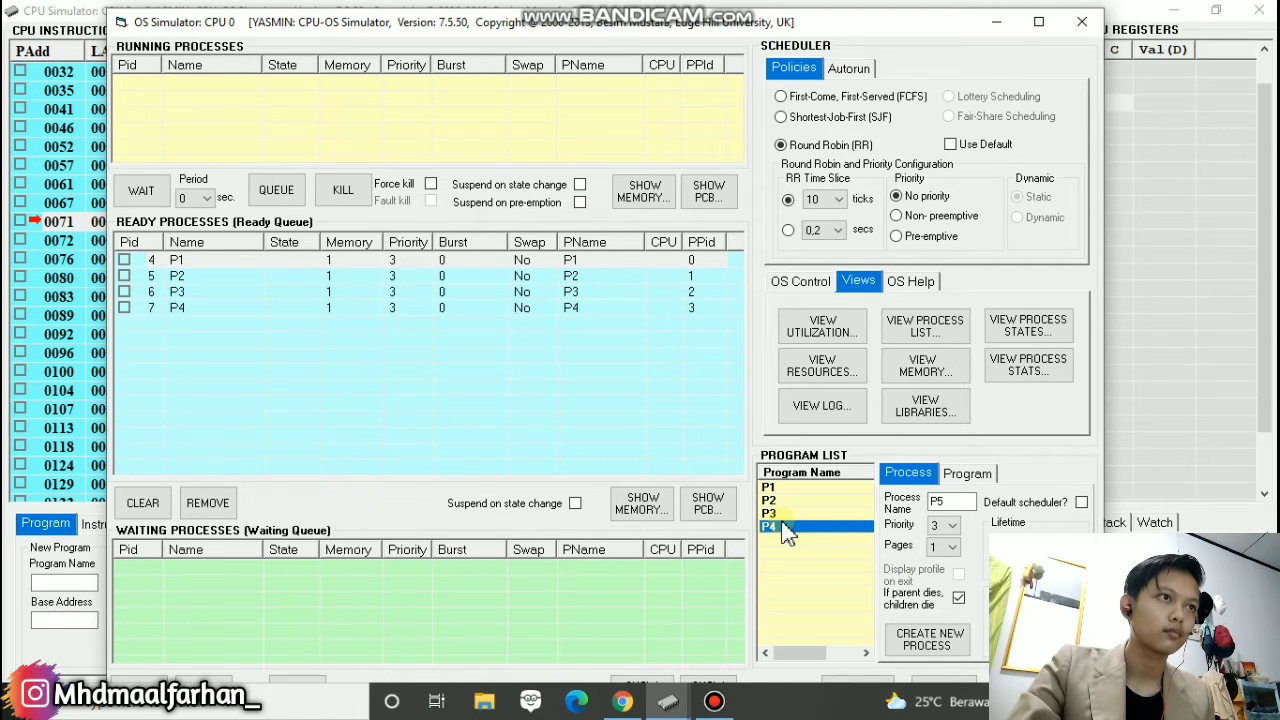
- Start the scheduler and open the System Resources view to observe the run with hold and wait disallowed
{"action": "left_click", "coordinate": [802, 283]}
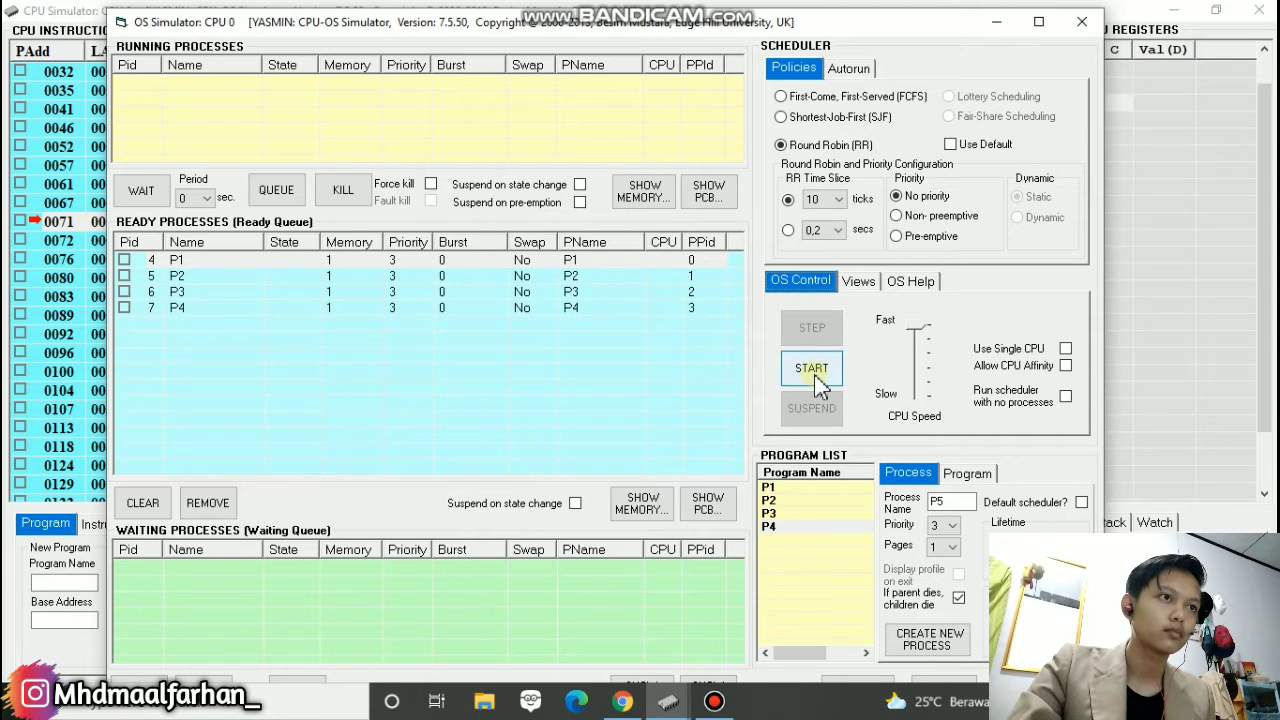
{"action": "left_click", "coordinate": [815, 385]}
{"action": "left_click", "coordinate": [858, 282]}
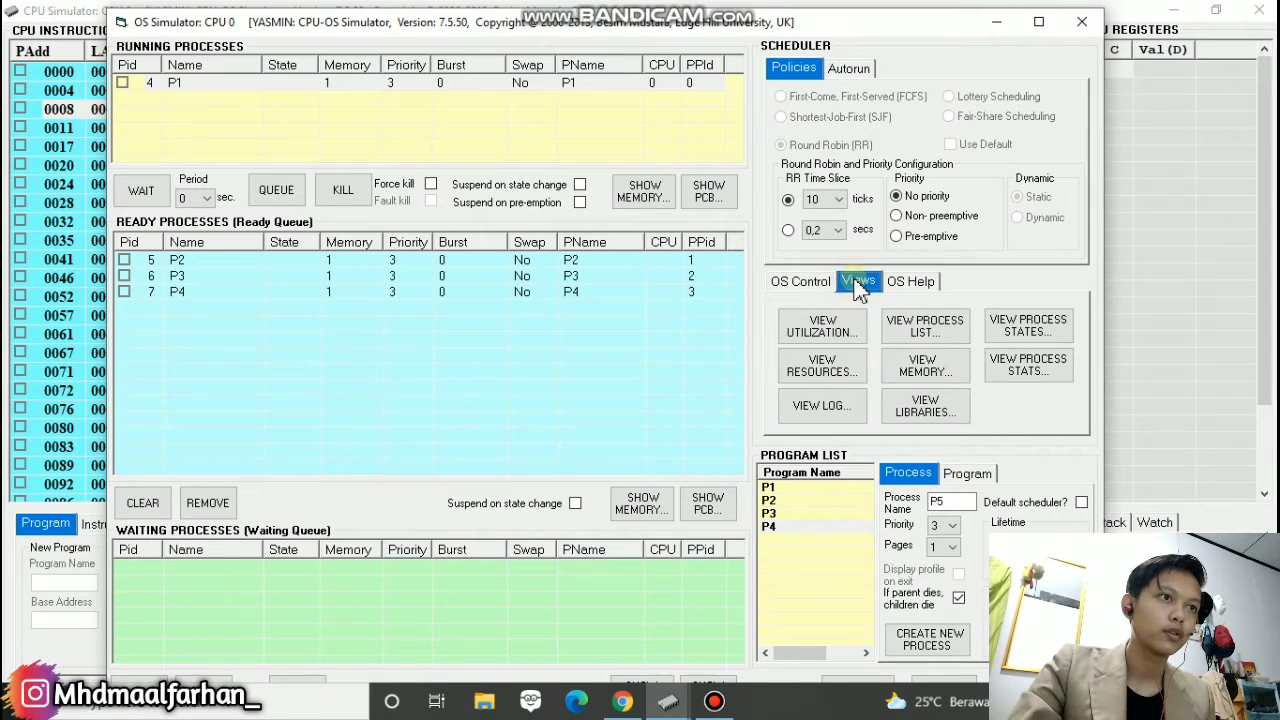
{"action": "left_click", "coordinate": [840, 362]}
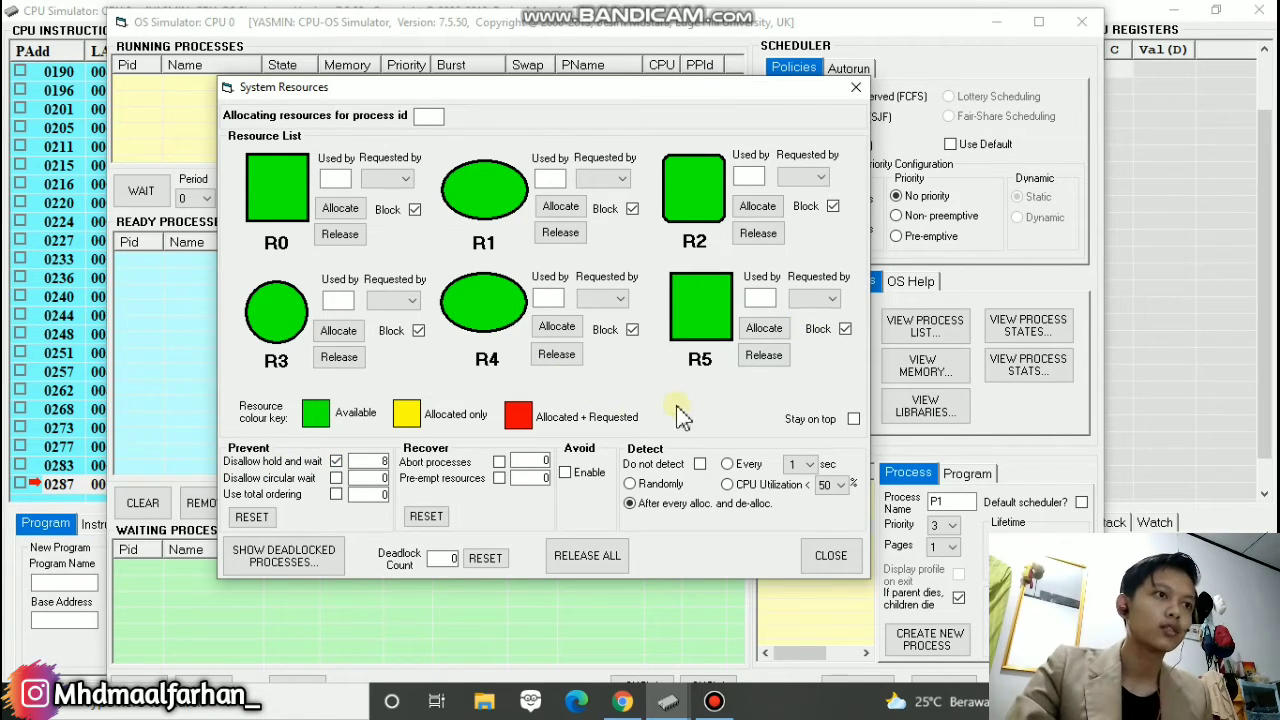
- Switch deadlock prevention from Disallow hold and wait to Disallow circular wait, and return to the OS controls
{"action": "left_click", "coordinate": [336, 477]}
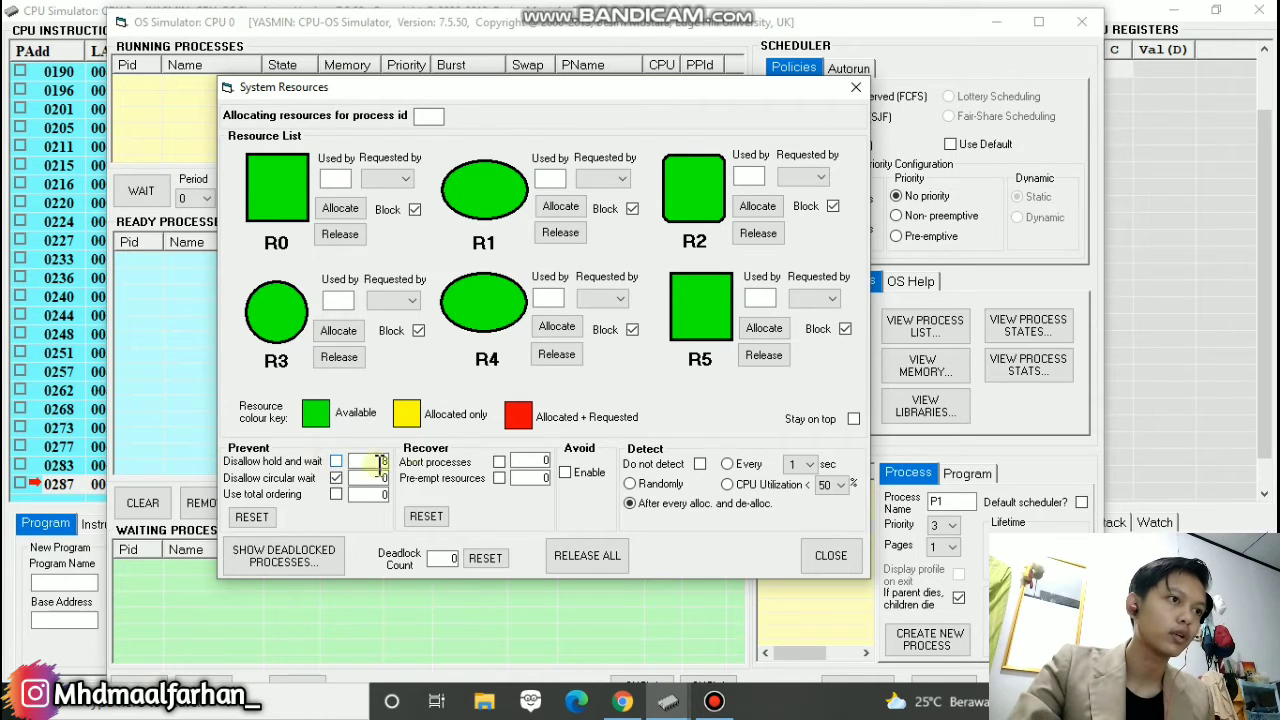
{"action": "left_click", "coordinate": [846, 562]}
{"action": "left_click", "coordinate": [811, 385]}
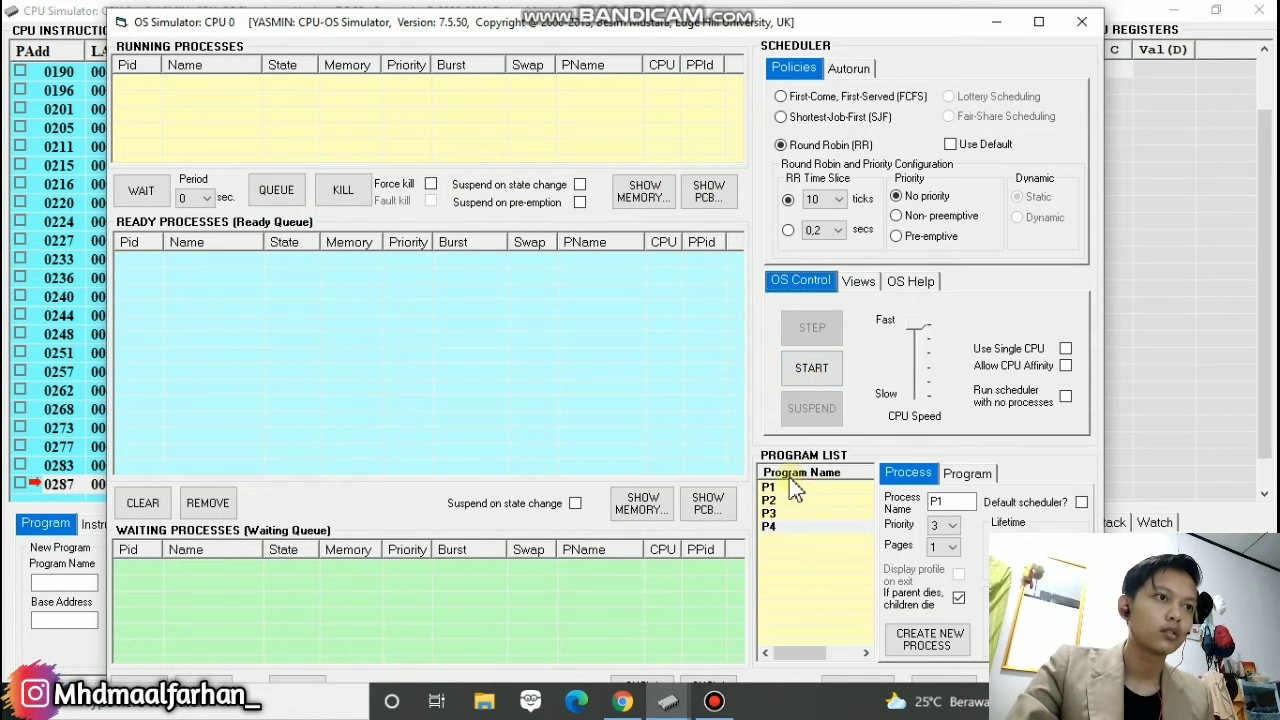
- Create processes from programs P1 to P4 for the circular-wait prevention test and start the scheduler
{"action": "left_click", "coordinate": [783, 488]}
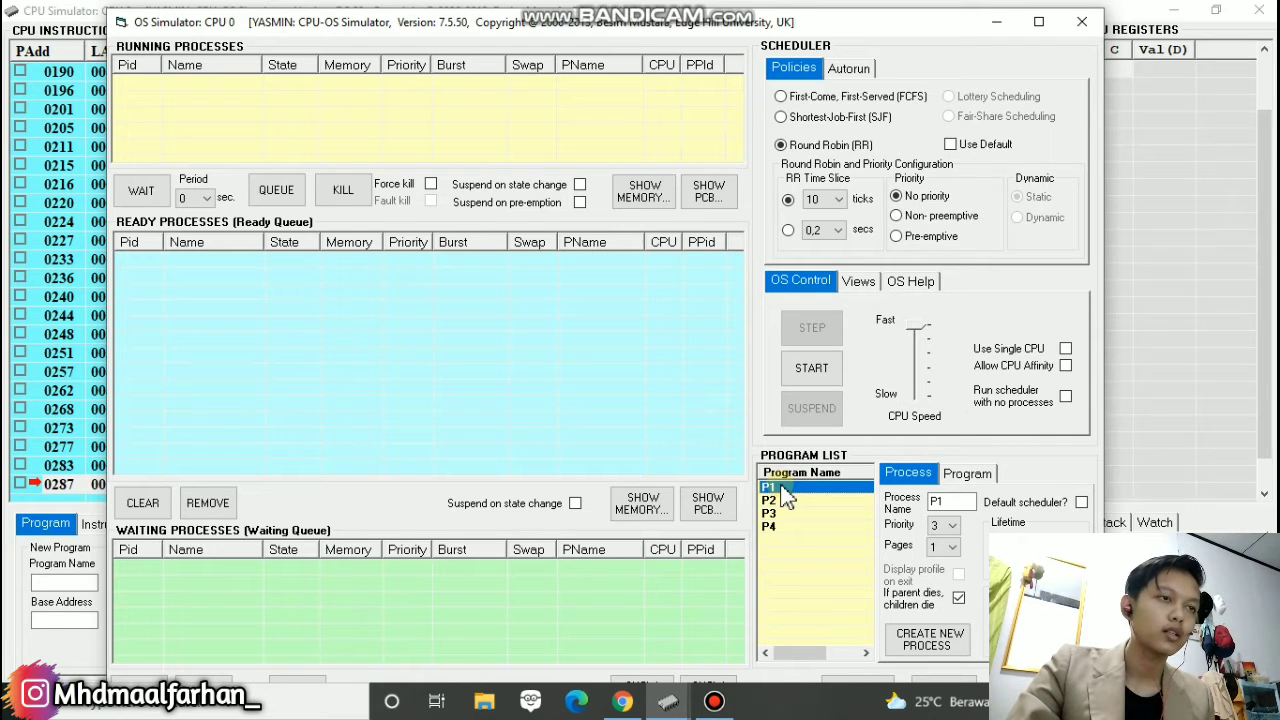
{"action": "double_click", "coordinate": [783, 488]}
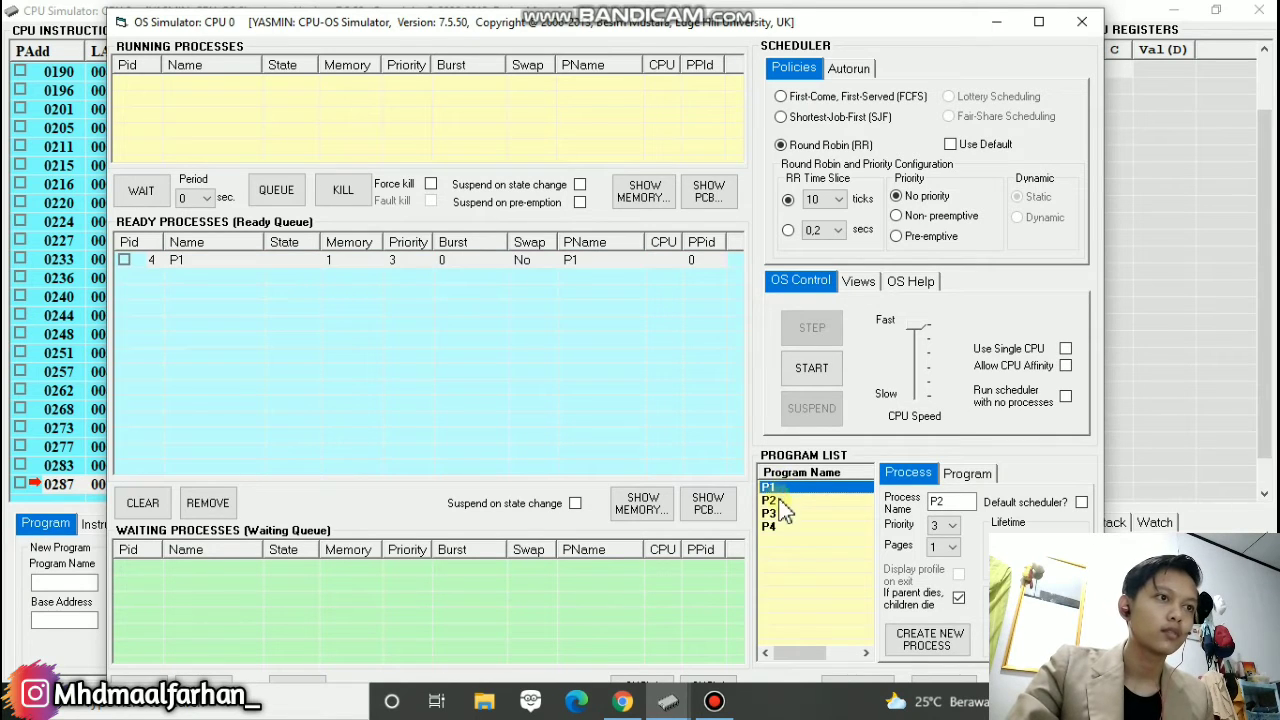
{"action": "left_click", "coordinate": [781, 501]}
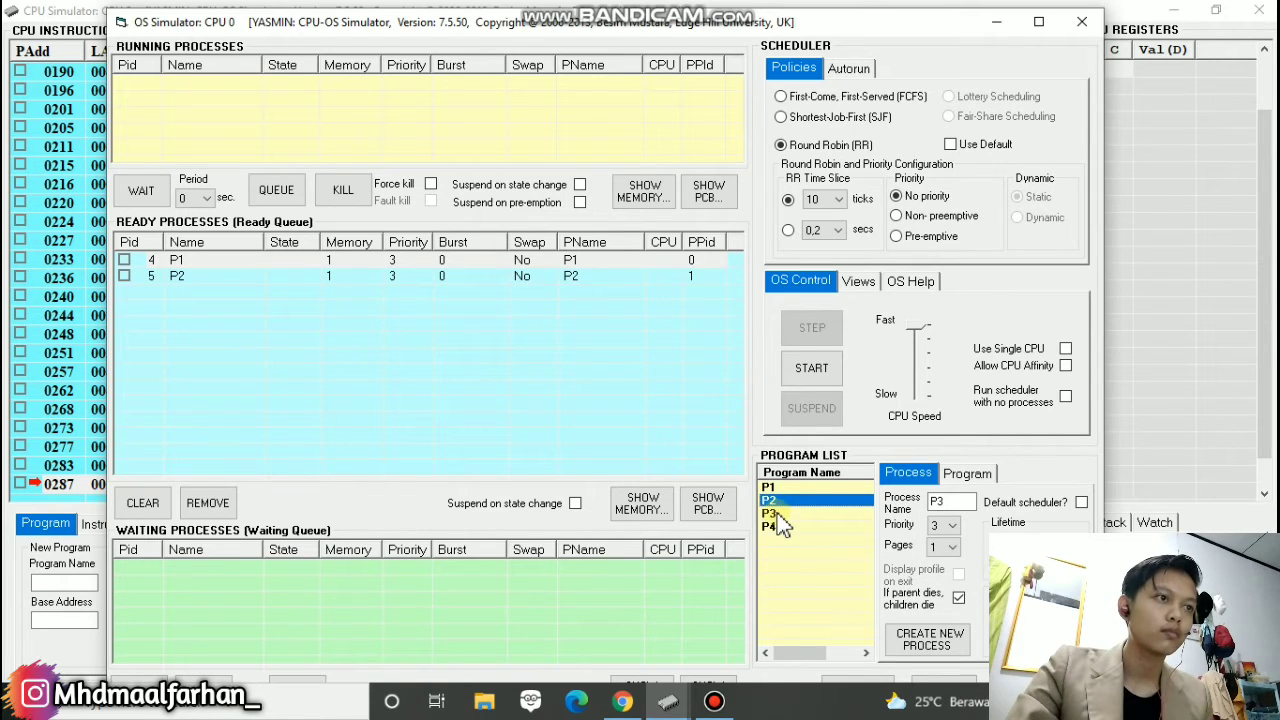
{"action": "left_click", "coordinate": [779, 514]}
{"action": "double_click", "coordinate": [777, 514]}
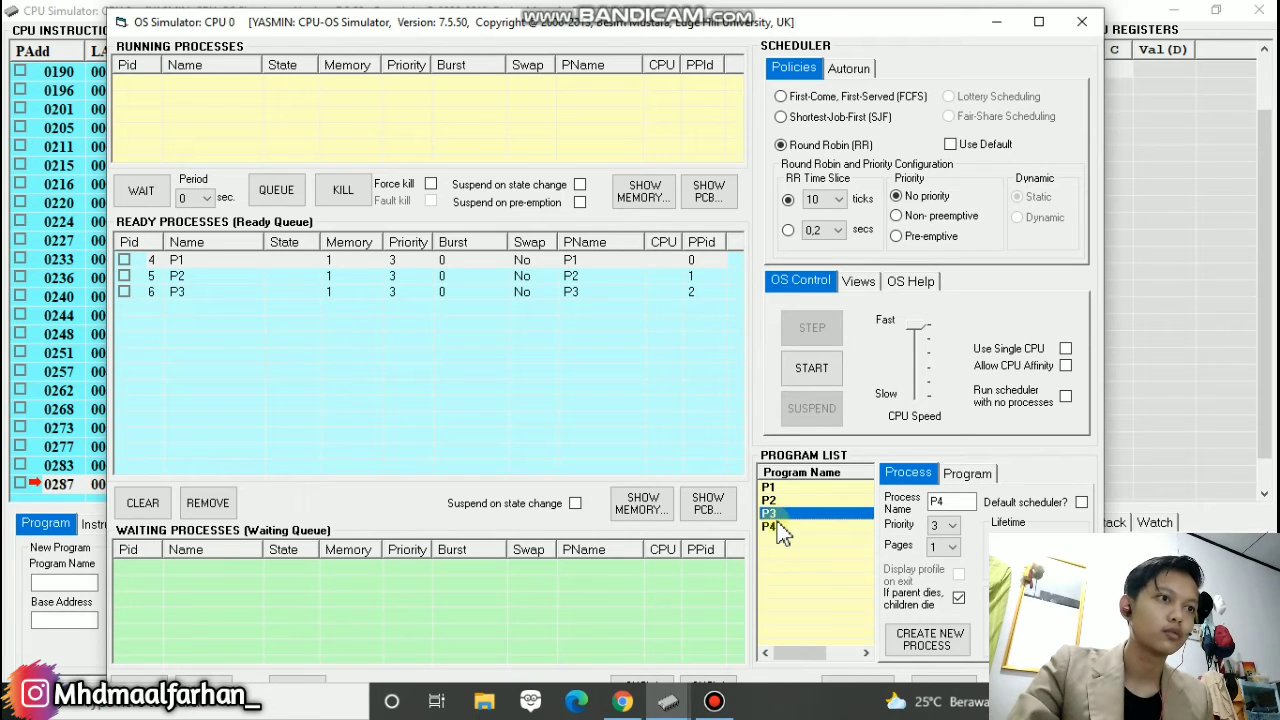
{"action": "left_click", "coordinate": [775, 527]}
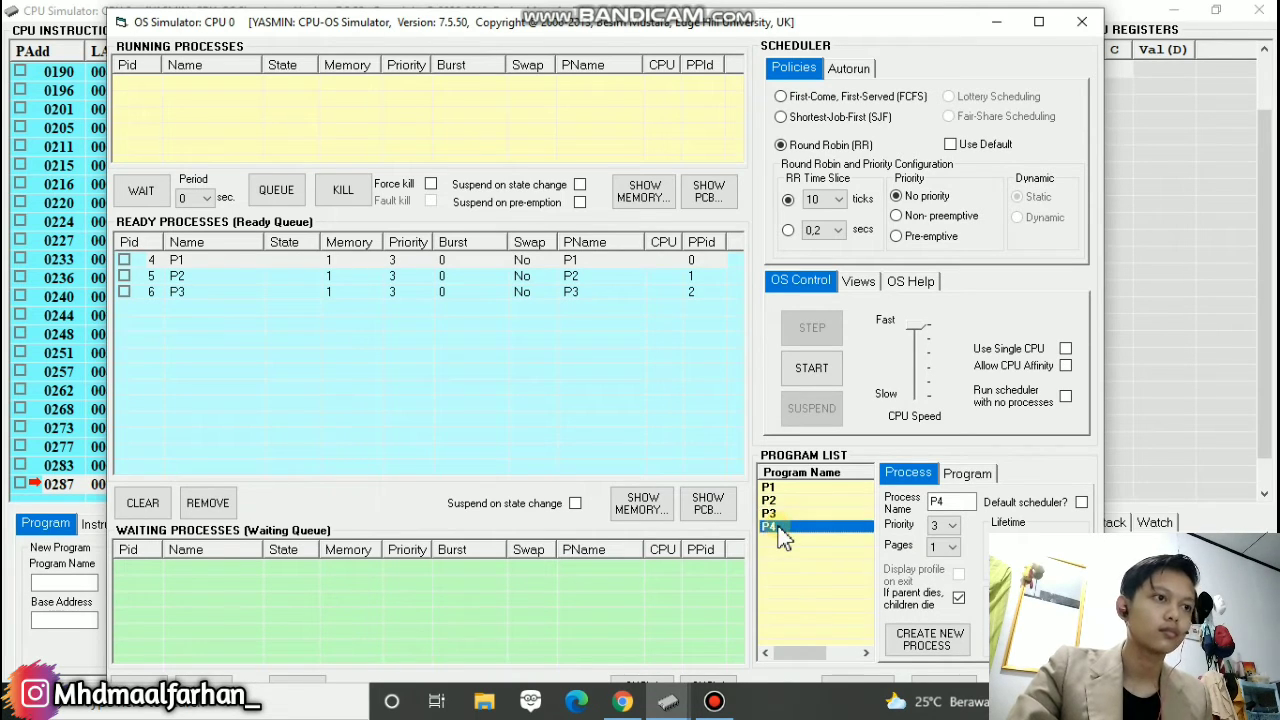
{"action": "double_click", "coordinate": [779, 529]}
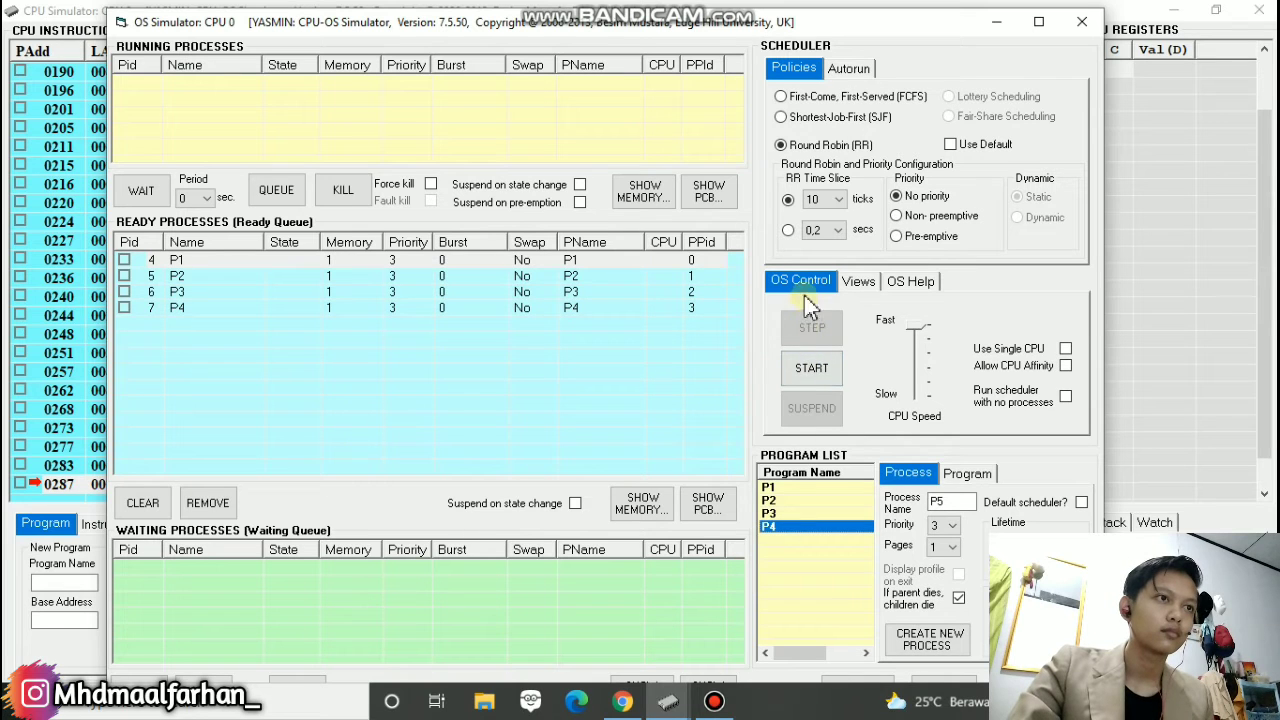
{"action": "left_click", "coordinate": [811, 370]}
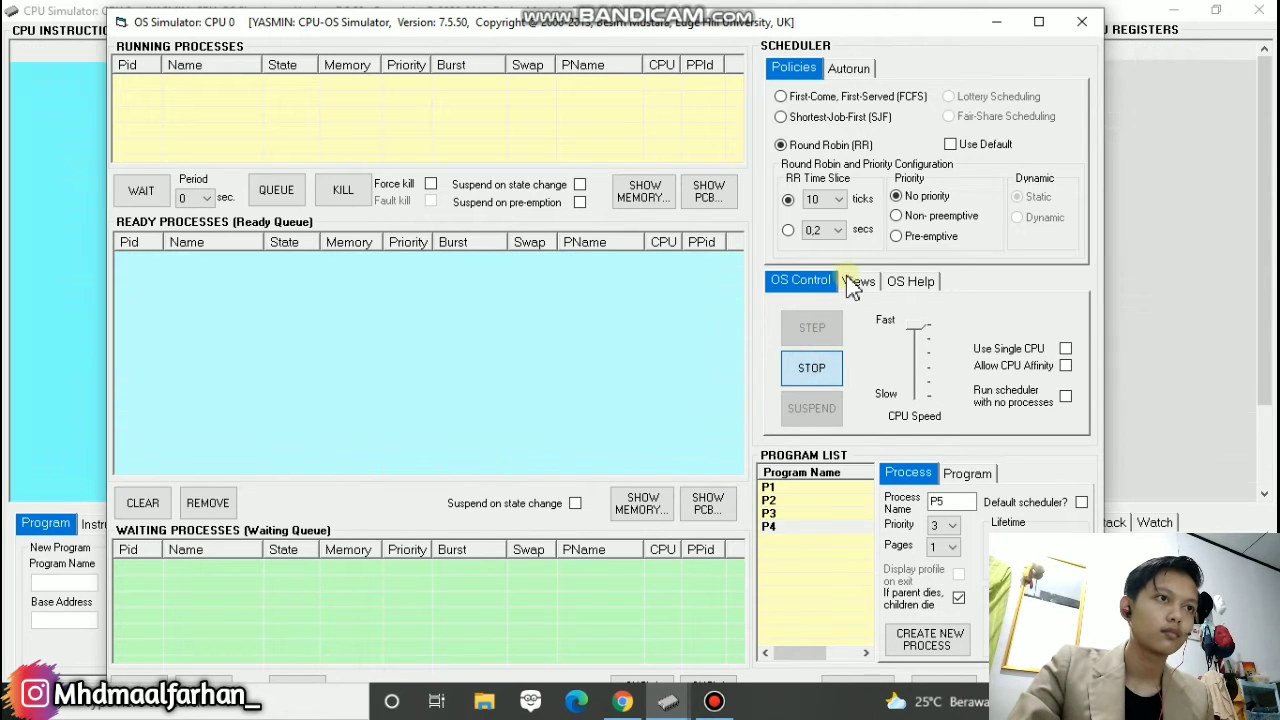
- Open the System Resources view during the circular-wait run and release resource R1 to break the deadlock
{"action": "left_click", "coordinate": [848, 277]}
{"action": "left_click", "coordinate": [825, 368]}
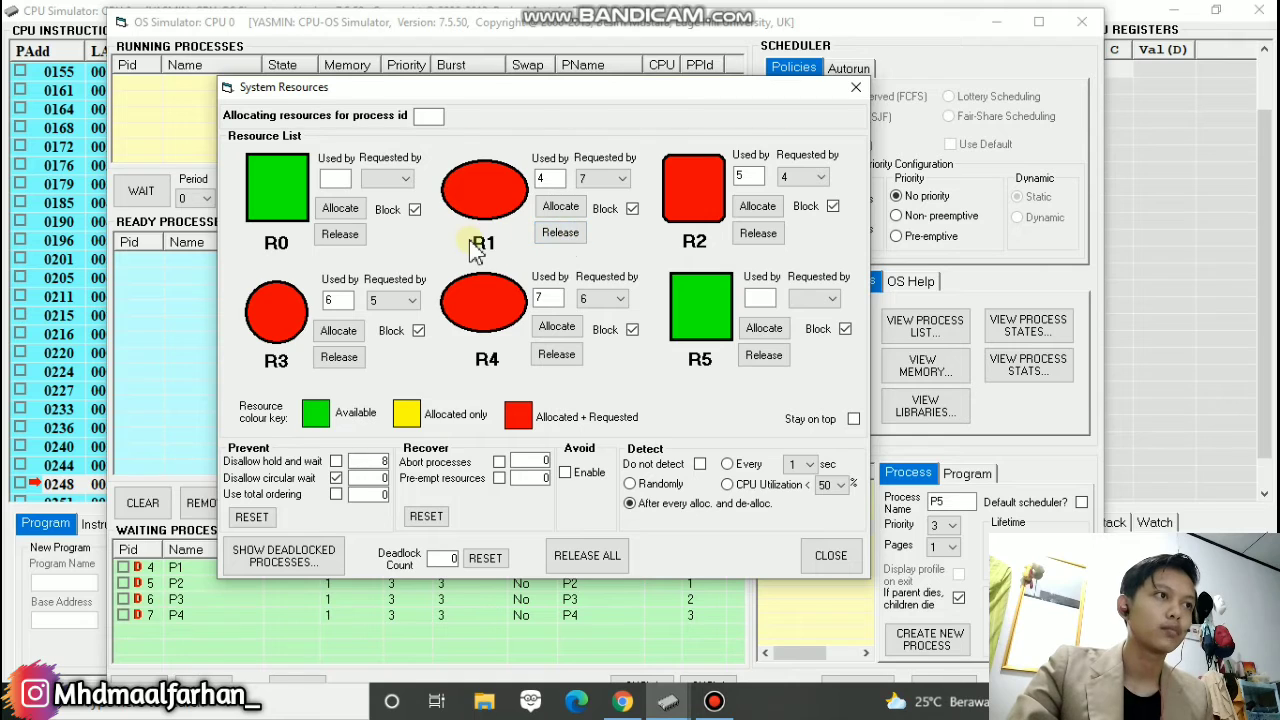
{"action": "left_click", "coordinate": [560, 232]}
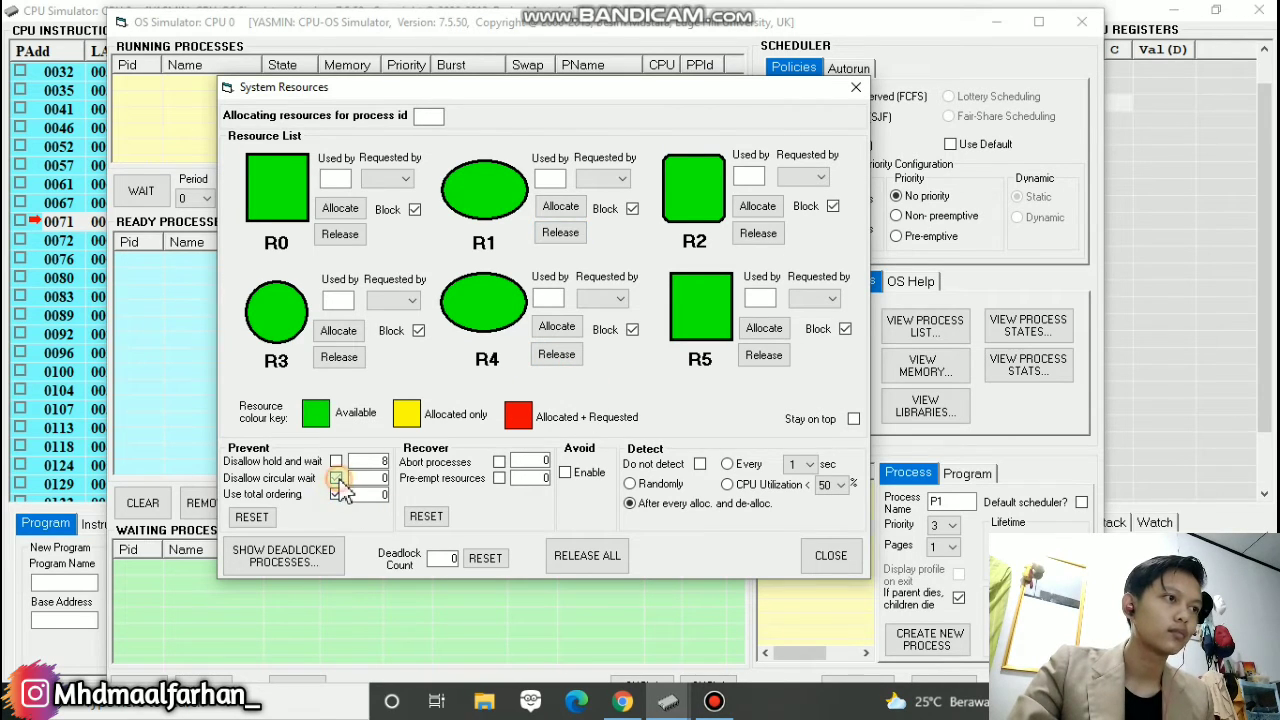
- Close the System Resources view with Use total ordering as the prevention method, and create a process from each of programs P1 to P4
{"action": "left_click", "coordinate": [830, 556]}
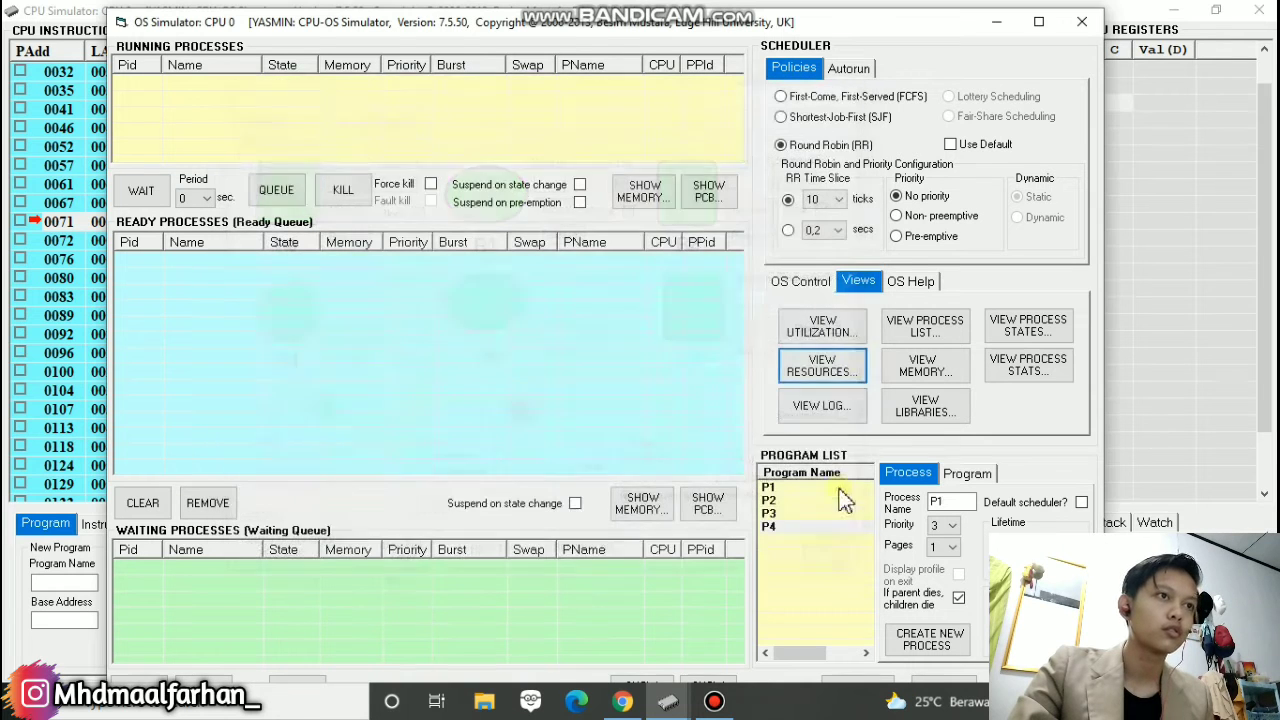
{"action": "double_click", "coordinate": [777, 488]}
{"action": "left_click", "coordinate": [778, 499]}
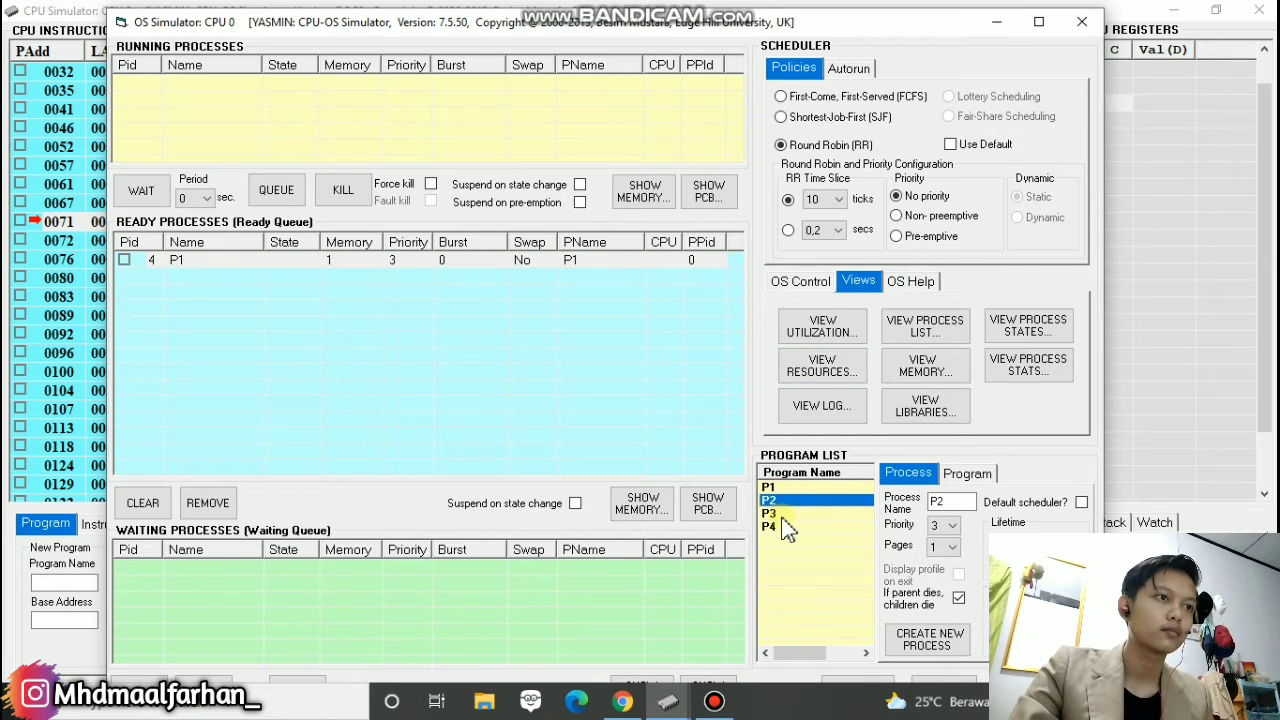
{"action": "double_click", "coordinate": [781, 505]}
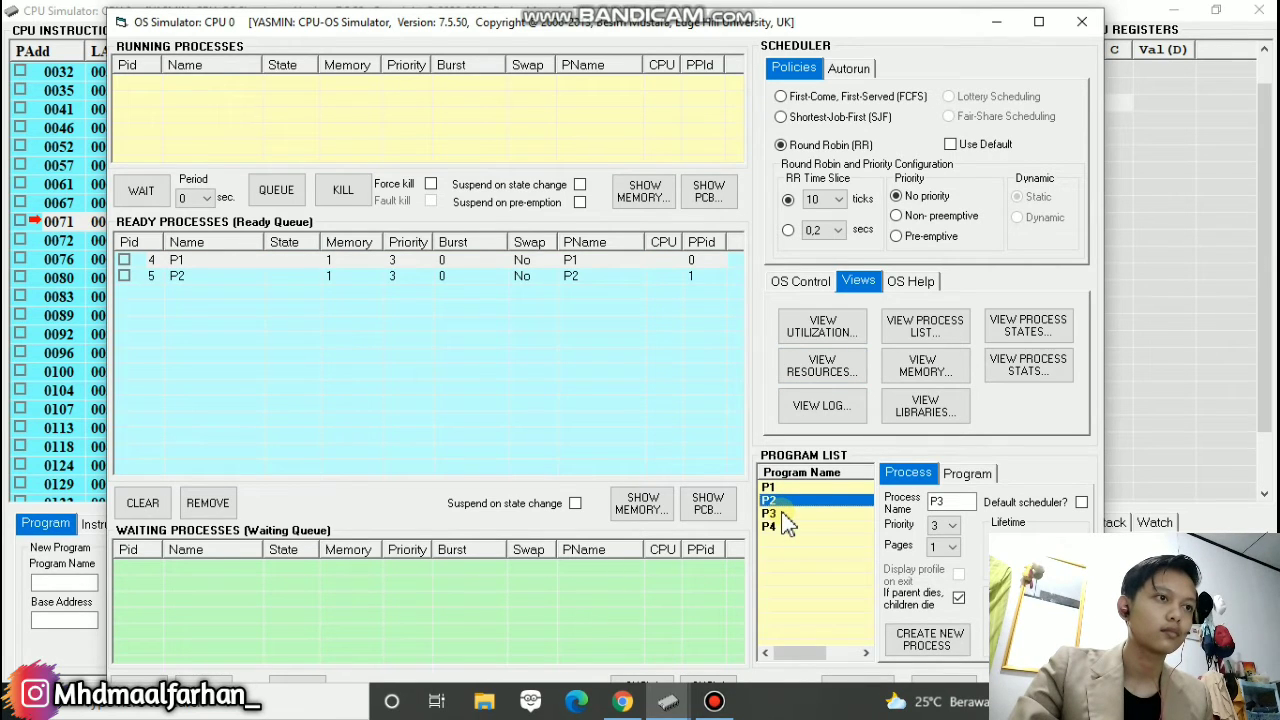
{"action": "left_click", "coordinate": [780, 513]}
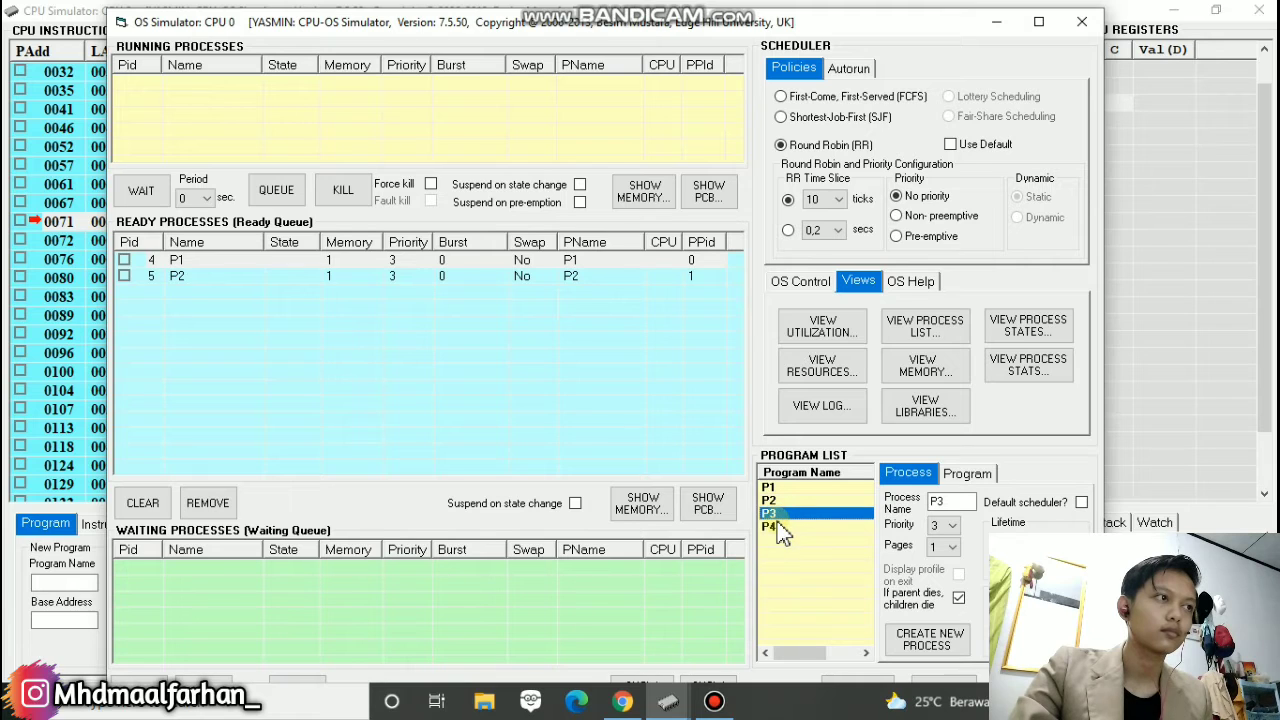
{"action": "left_click", "coordinate": [778, 523]}
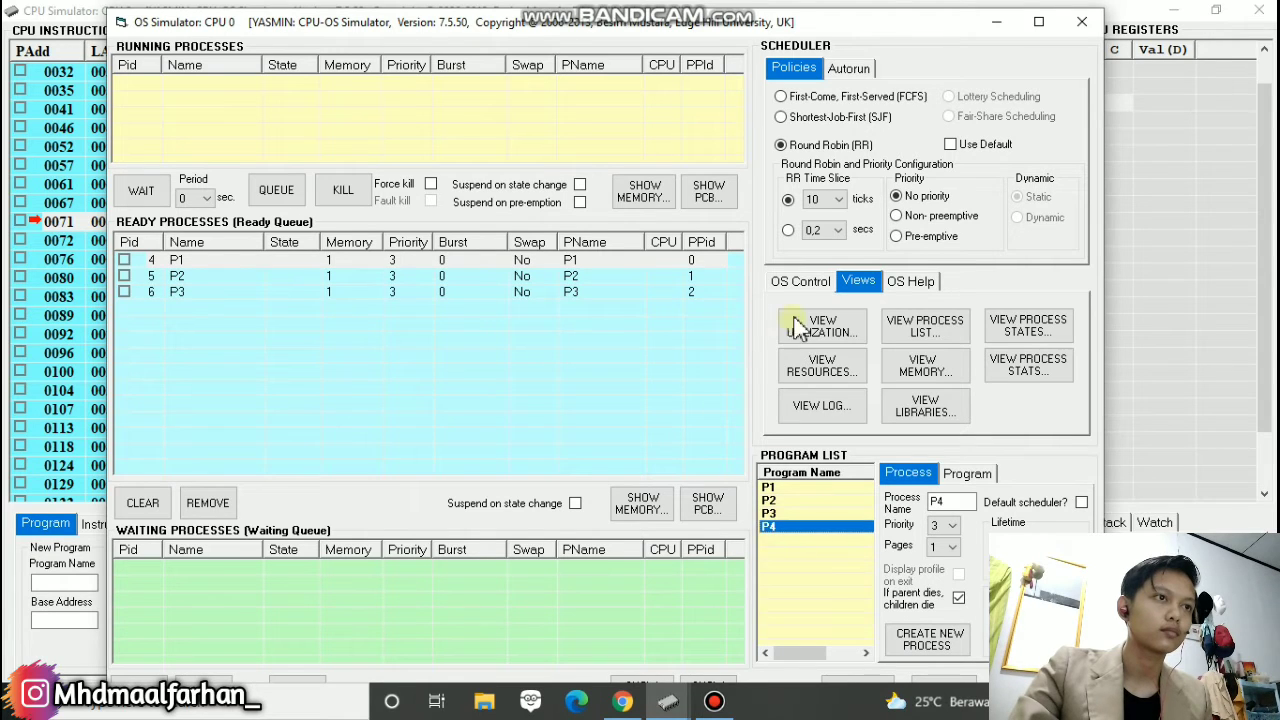
- Start the scheduler and open the System Resources view to observe the run with total ordering enabled
{"action": "left_click", "coordinate": [806, 284]}
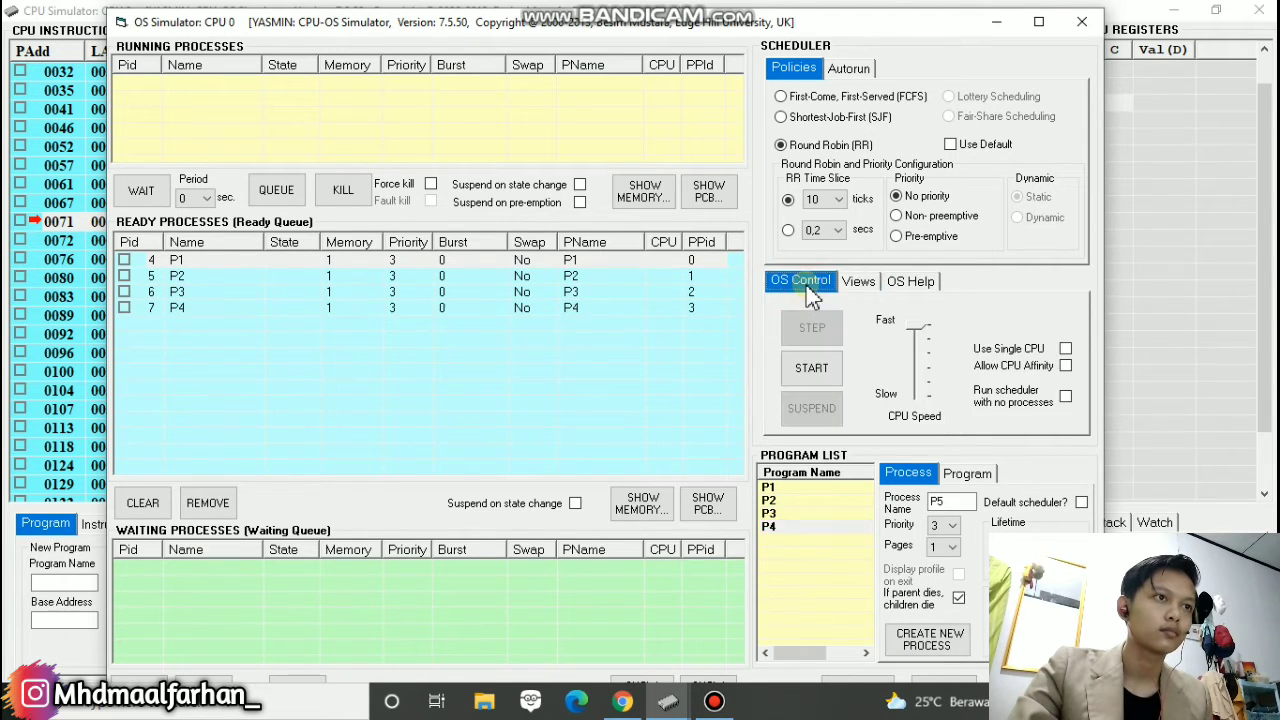
{"action": "left_click", "coordinate": [826, 372]}
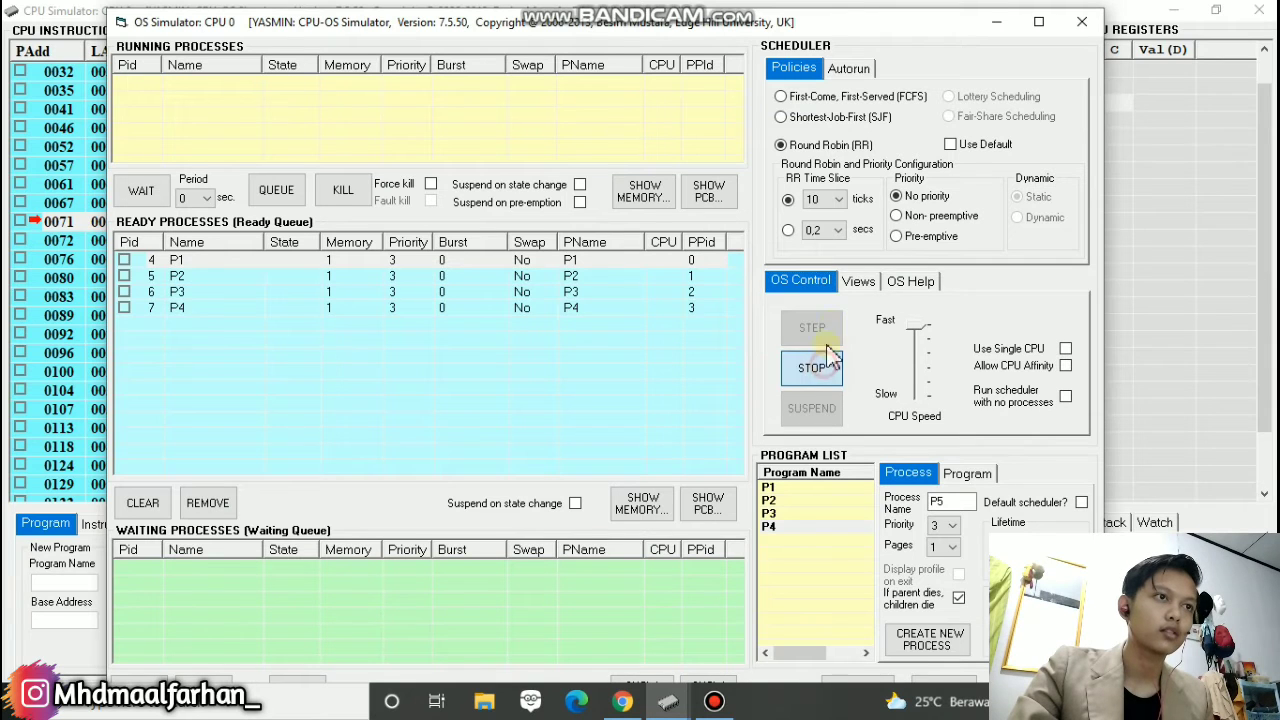
{"action": "left_click", "coordinate": [853, 288]}
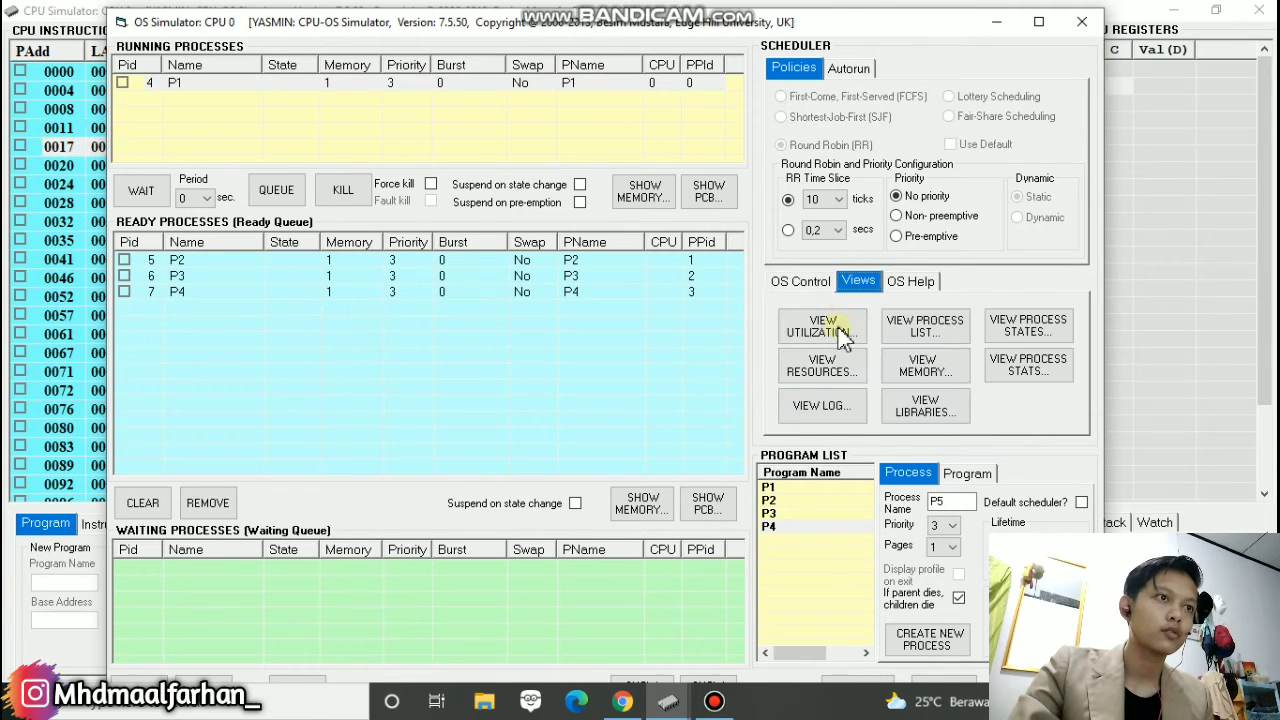
{"action": "left_click", "coordinate": [821, 366]}
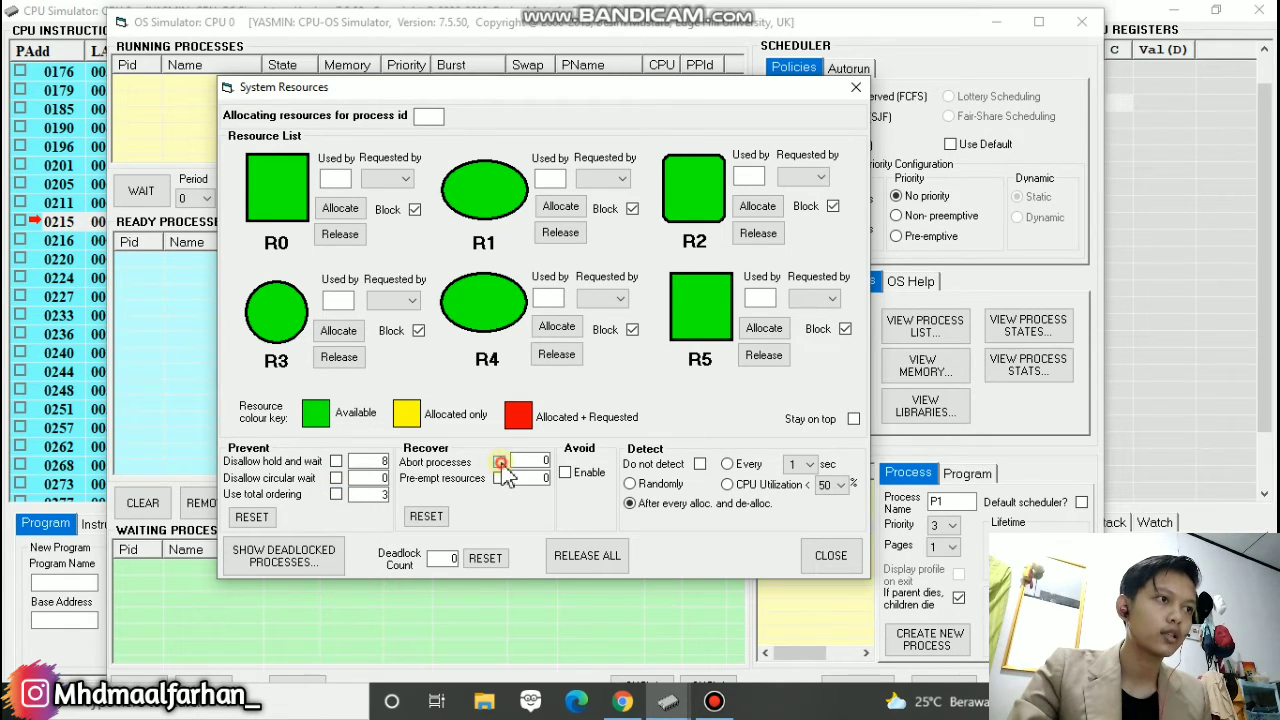
- Close the System Resources view with Abort processes as the recovery method, and create a process from each of programs P1 to P4
{"action": "left_click", "coordinate": [838, 557]}
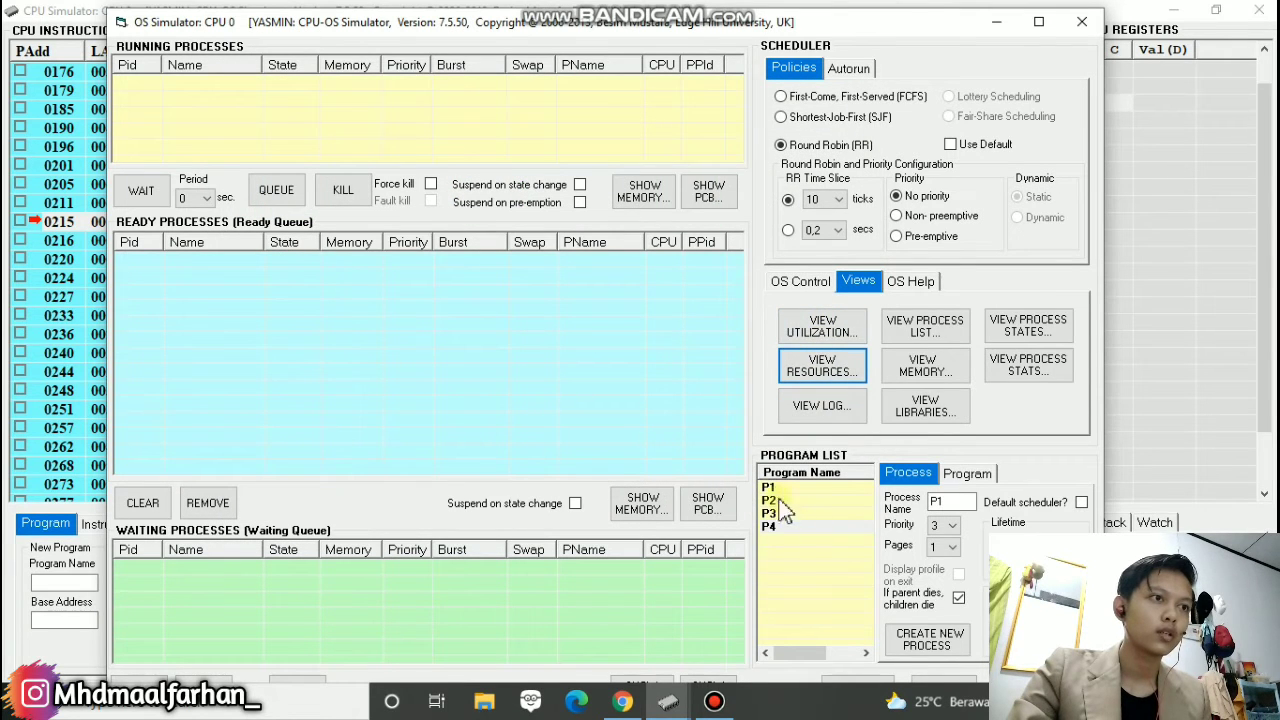
{"action": "left_click", "coordinate": [775, 489]}
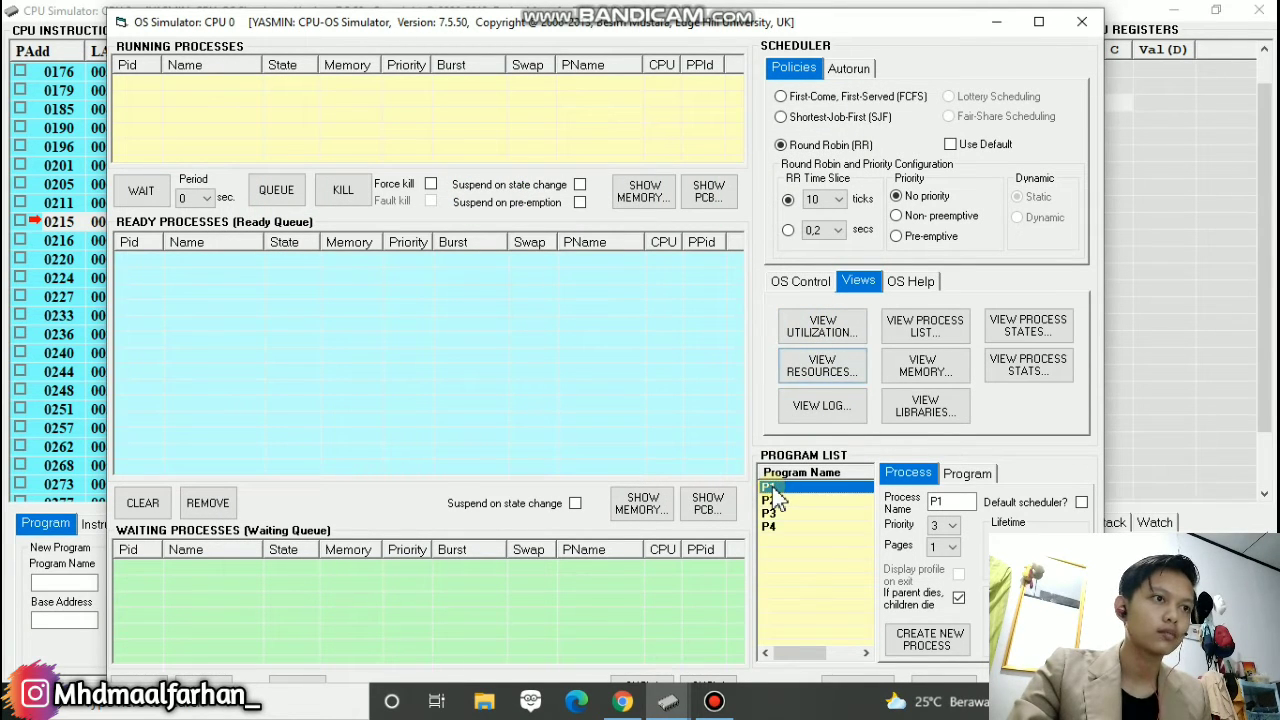
{"action": "double_click", "coordinate": [773, 488]}
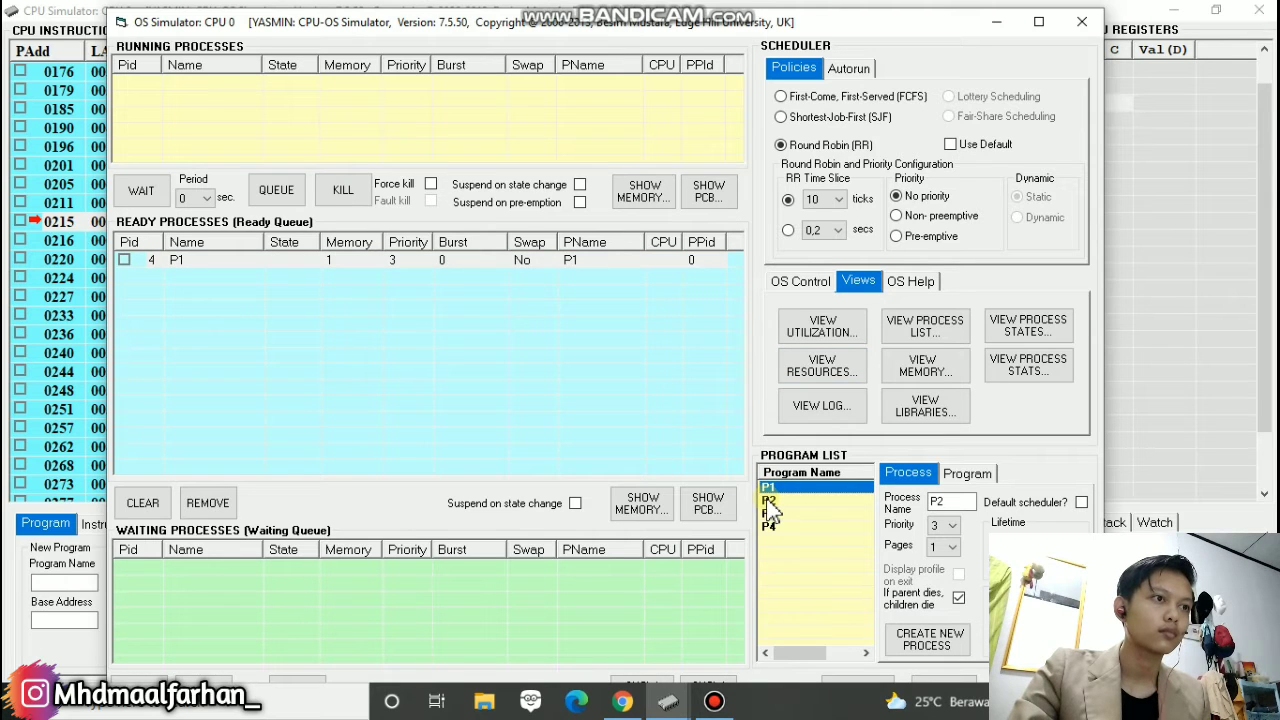
{"action": "left_click", "coordinate": [770, 500]}
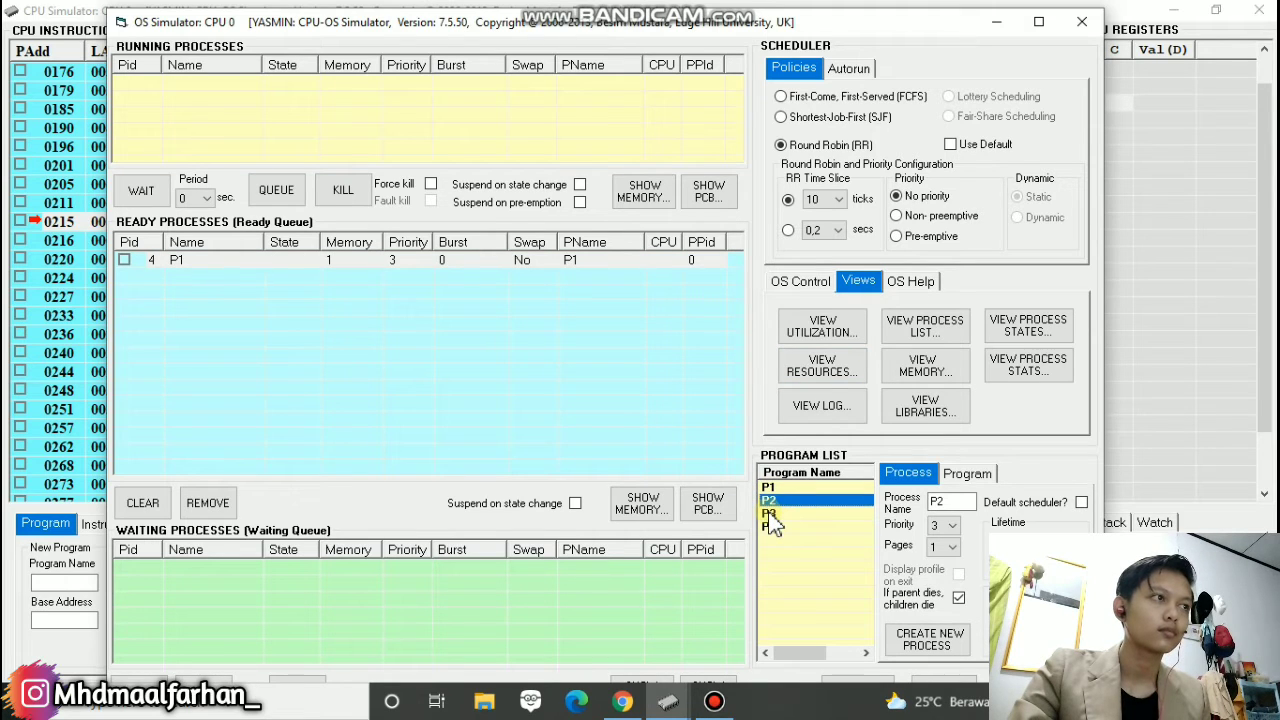
{"action": "key", "text": "Return"}
{"action": "left_click", "coordinate": [770, 514]}
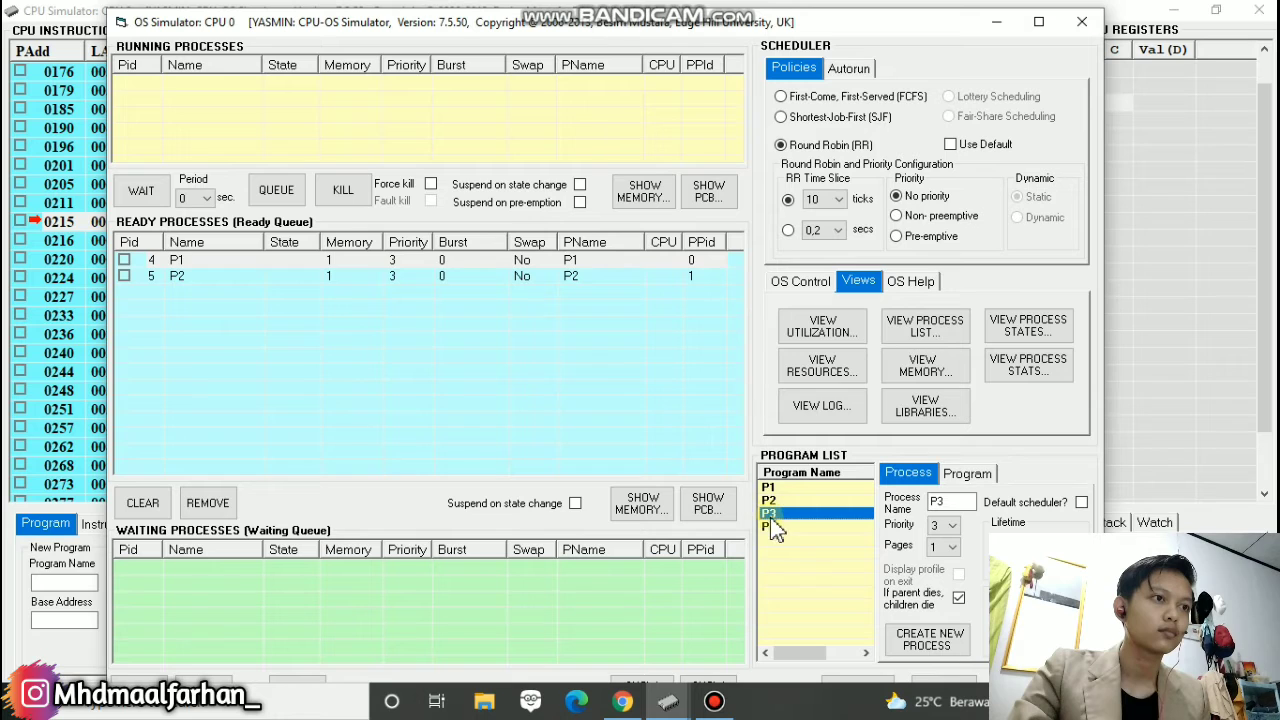
{"action": "left_click", "coordinate": [772, 527]}
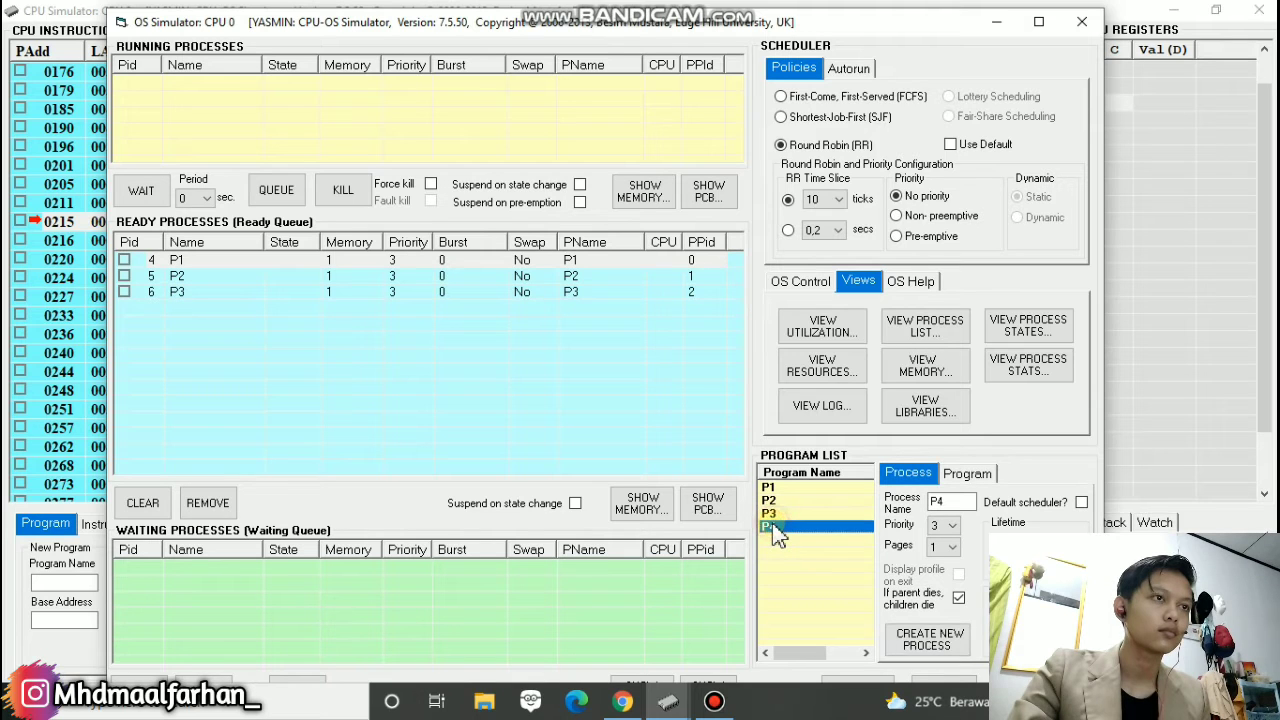
{"action": "key", "text": "Return"}
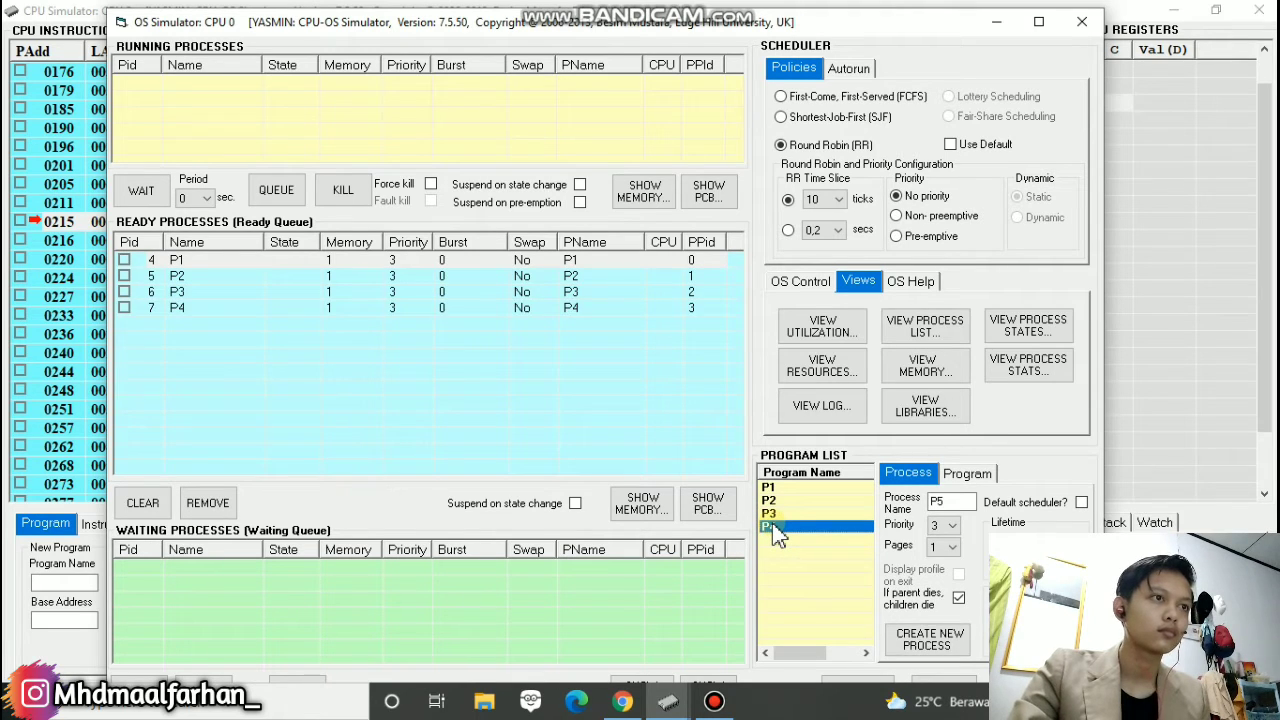
- Start the scheduler and open the System Resources view to observe deadlock recovery by aborting processes
{"action": "left_click", "coordinate": [805, 284]}
{"action": "left_click", "coordinate": [812, 367]}
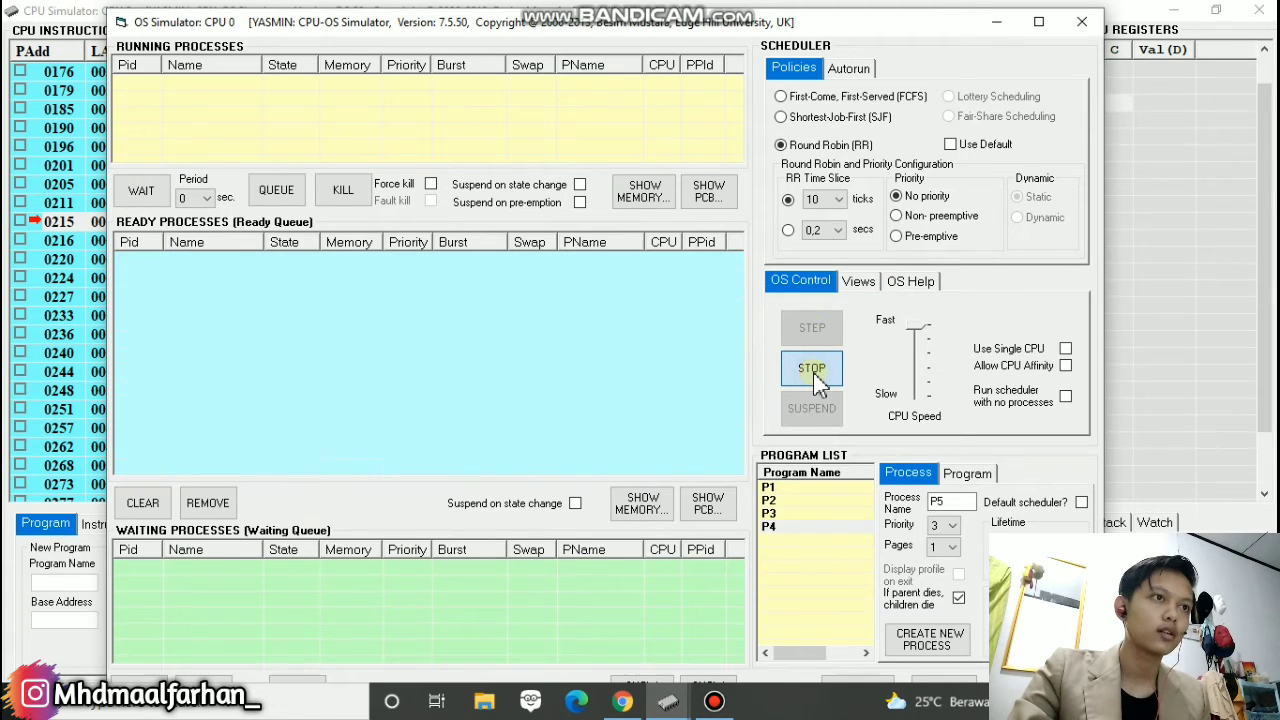
{"action": "left_click", "coordinate": [858, 284]}
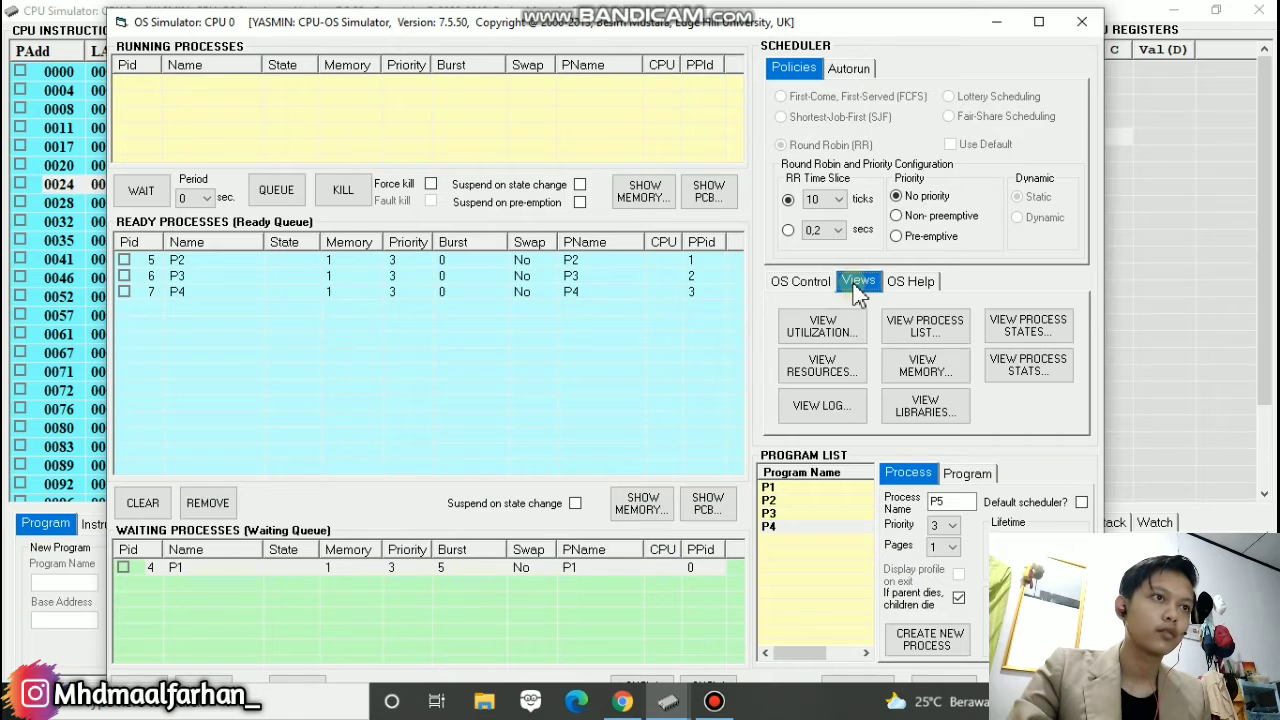
{"action": "left_click", "coordinate": [826, 372]}
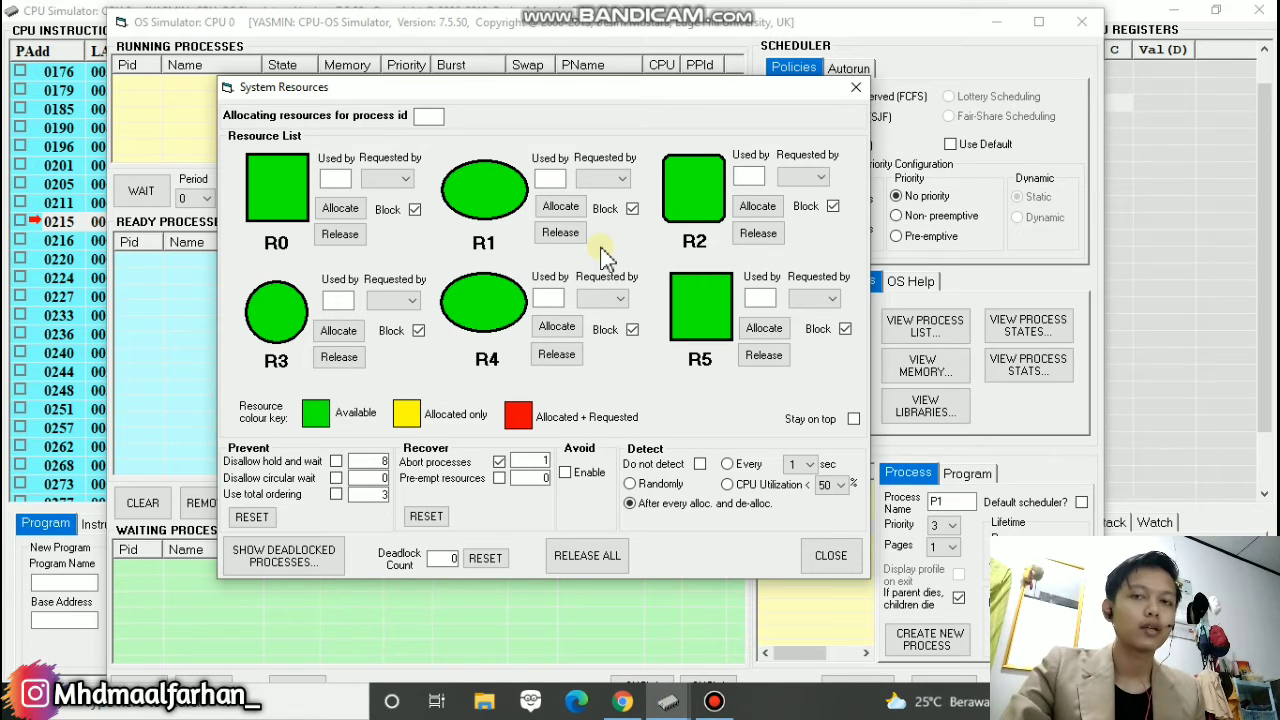
- Switch deadlock recovery from Abort processes to Pre-empt resources, and create a process from each of programs P1 to P4
{"action": "left_click", "coordinate": [499, 478]}
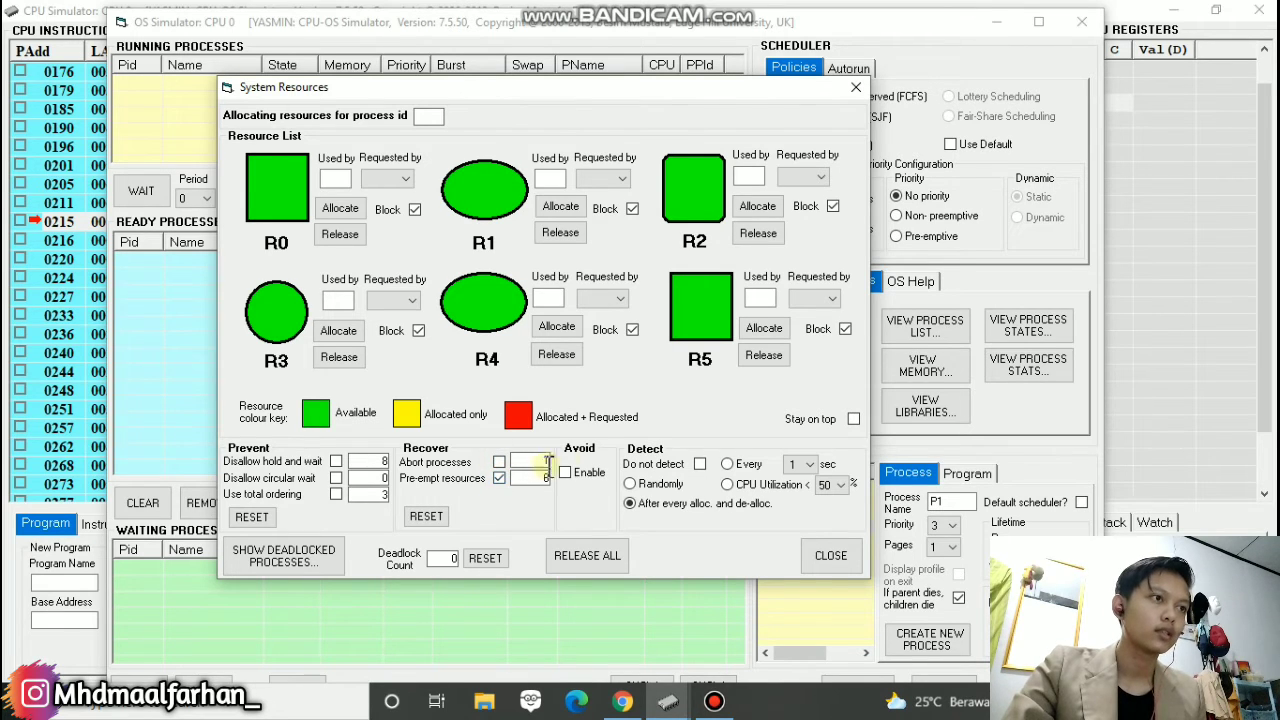
{"action": "left_click", "coordinate": [822, 557]}
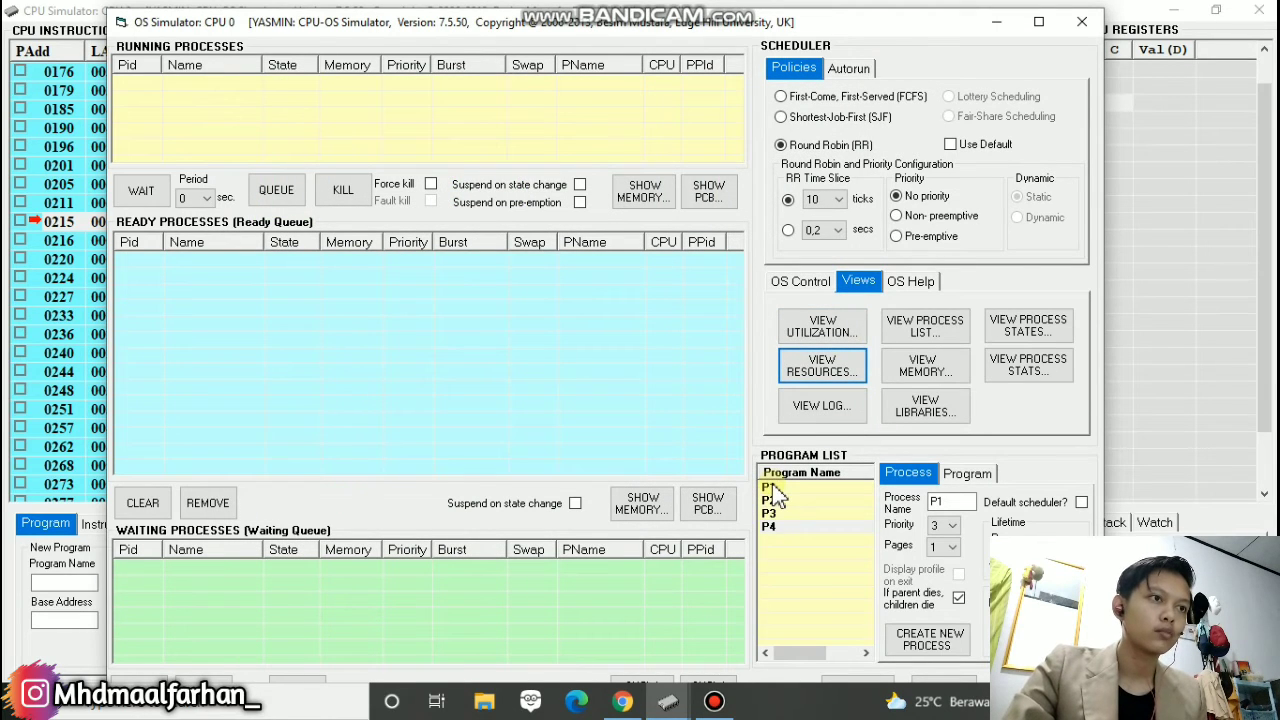
{"action": "left_click", "coordinate": [773, 487]}
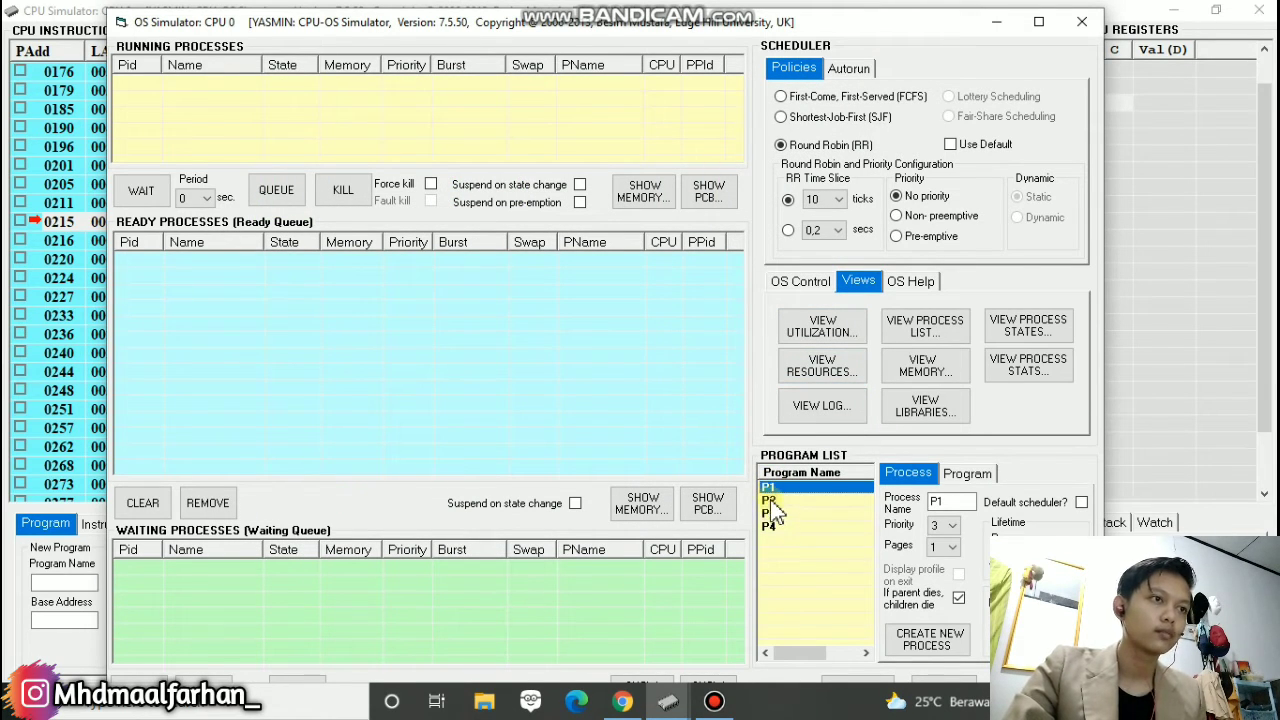
{"action": "left_click", "coordinate": [930, 639]}
{"action": "left_click", "coordinate": [774, 500]}
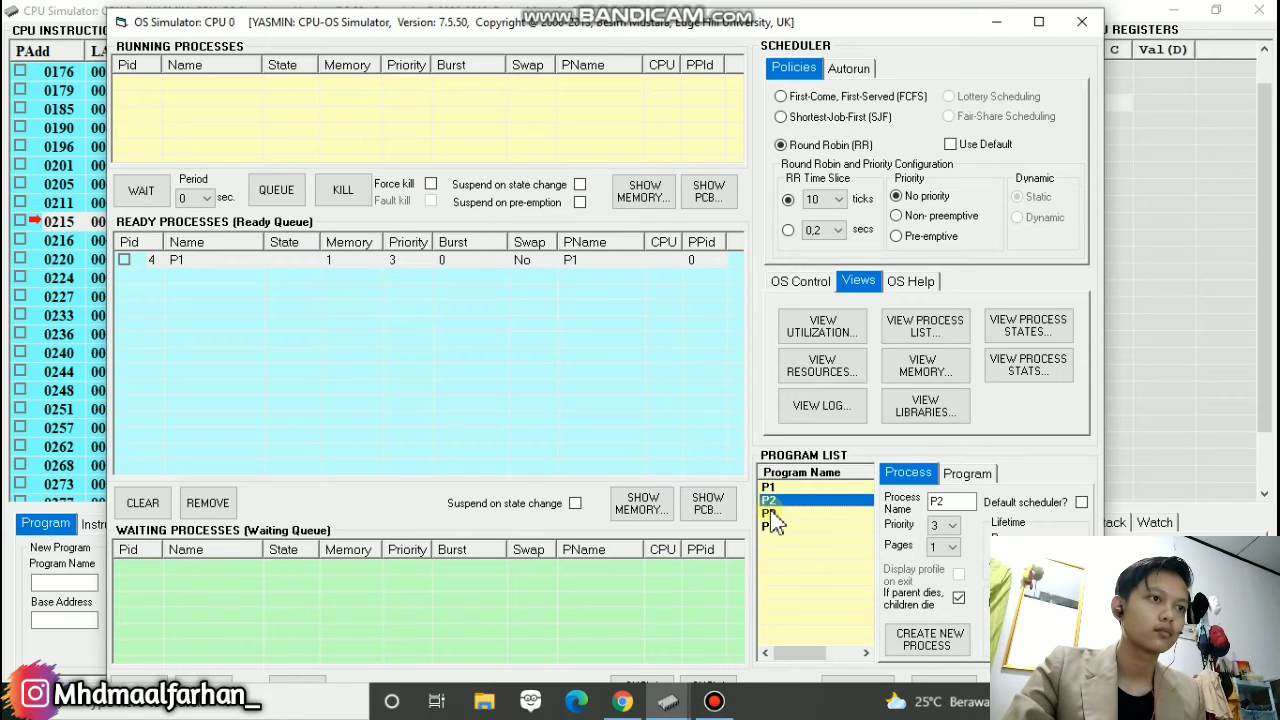
{"action": "left_click", "coordinate": [930, 639]}
{"action": "left_click", "coordinate": [771, 513]}
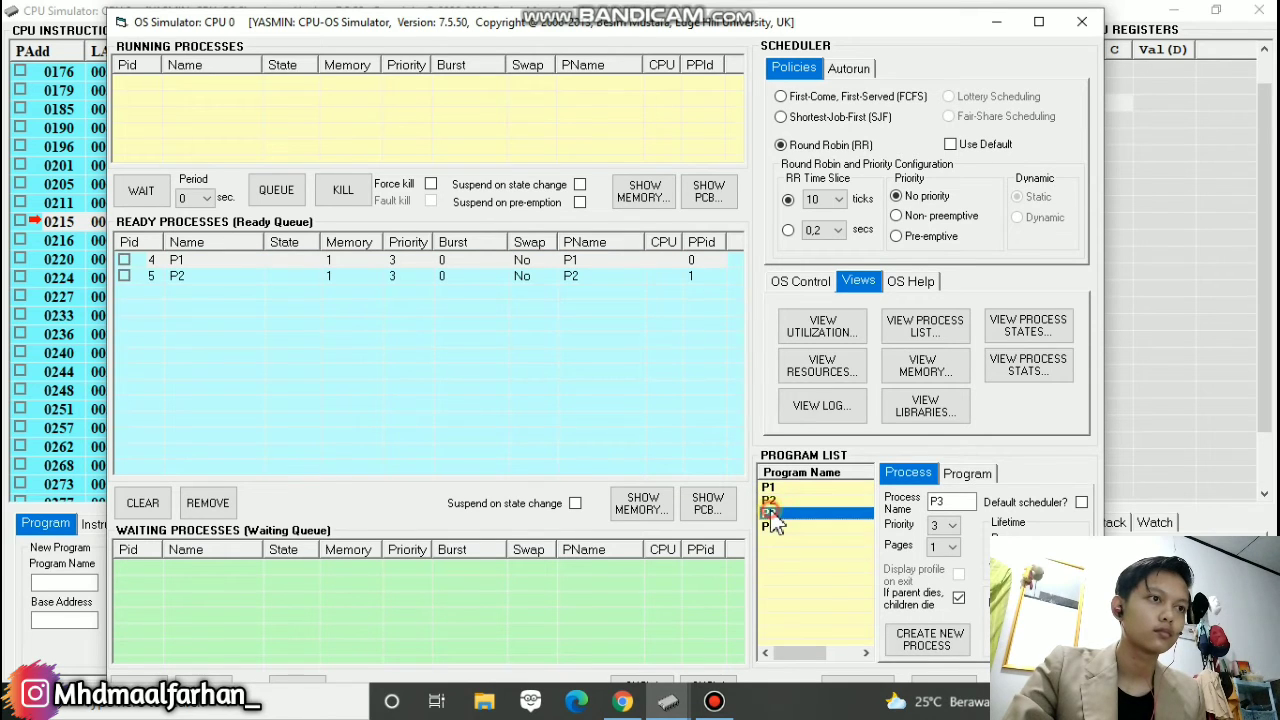
{"action": "key", "text": "Return"}
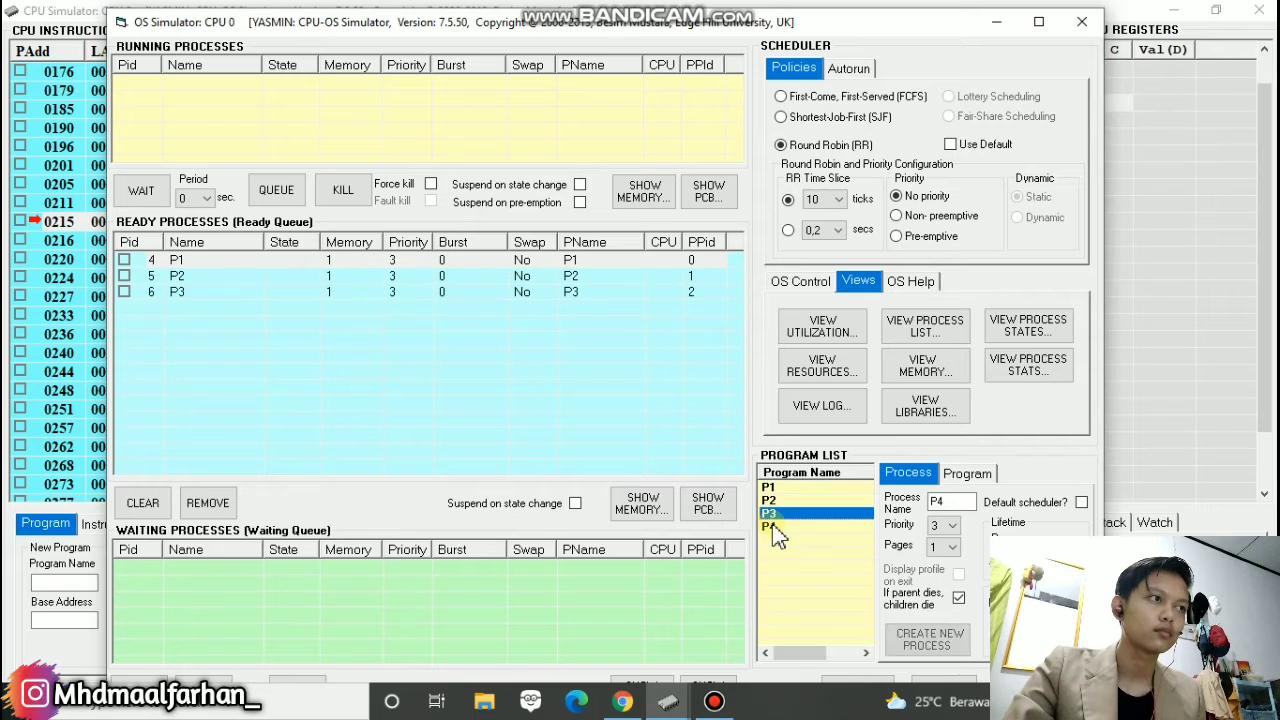
{"action": "left_click", "coordinate": [771, 527]}
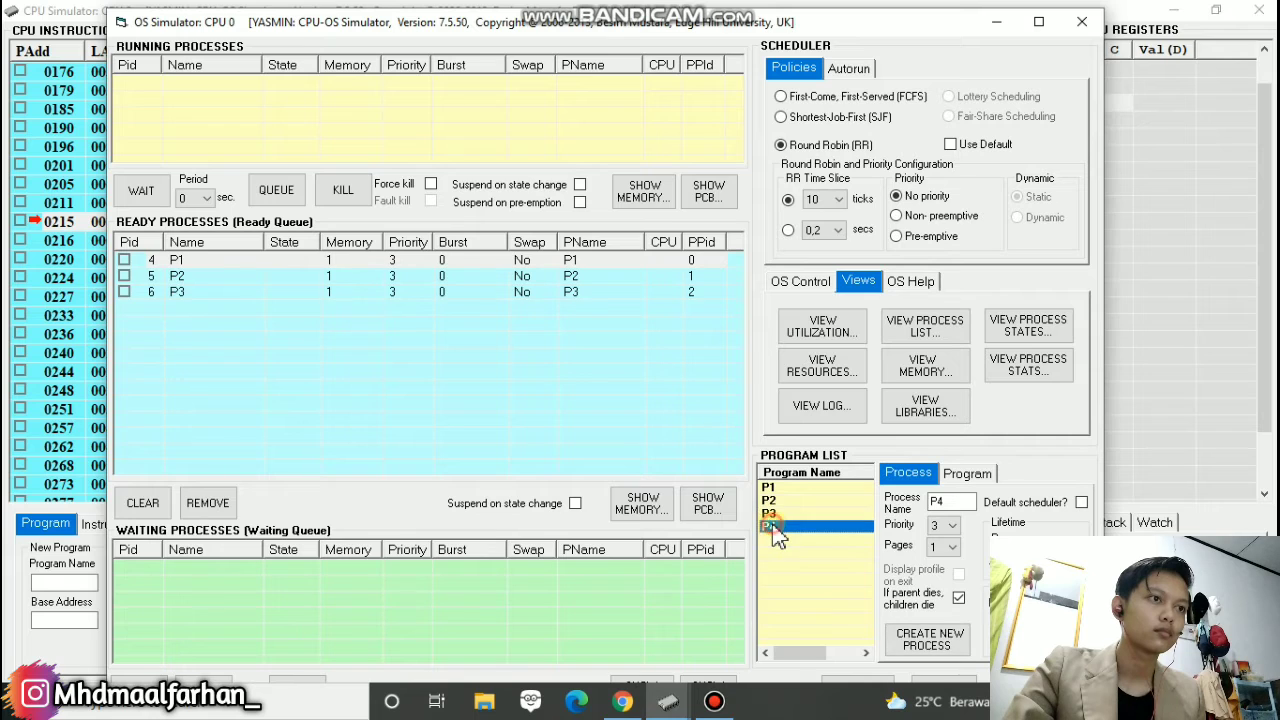
{"action": "key", "text": "Return"}
- Start the scheduler and open the System Resources view to observe deadlock recovery by pre-empting resources
{"action": "left_click", "coordinate": [817, 283]}
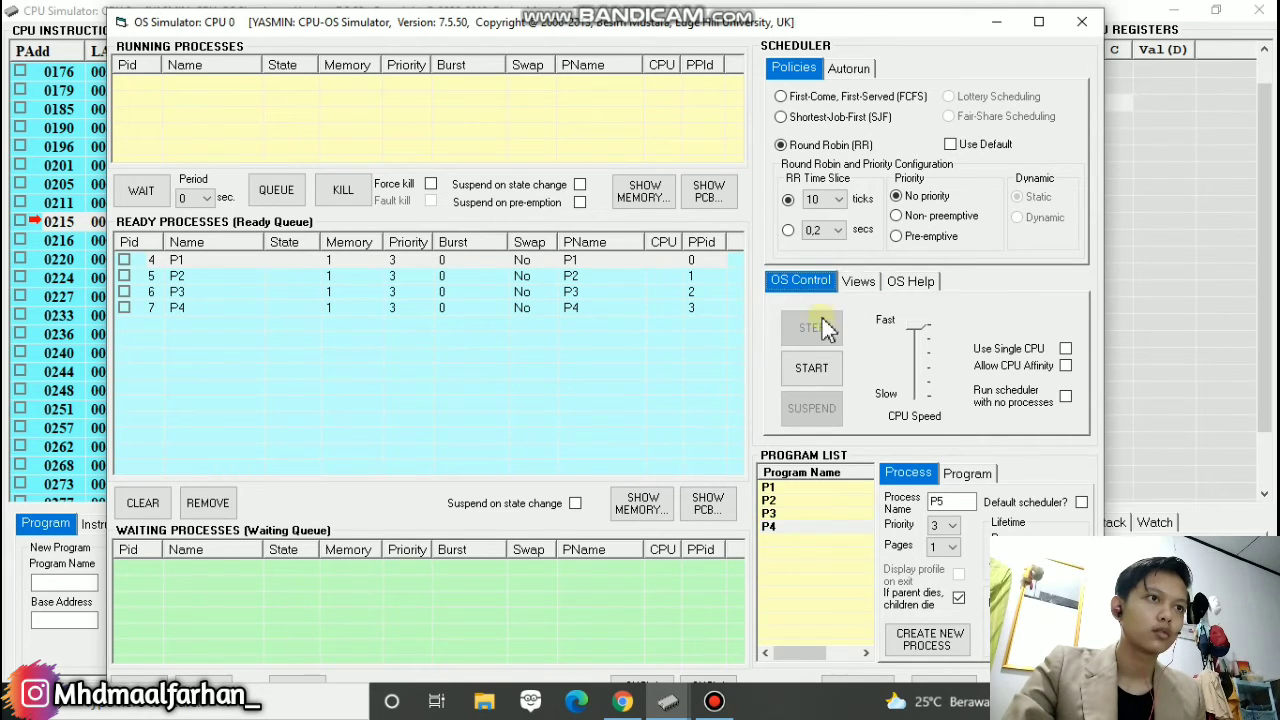
{"action": "left_click", "coordinate": [821, 378]}
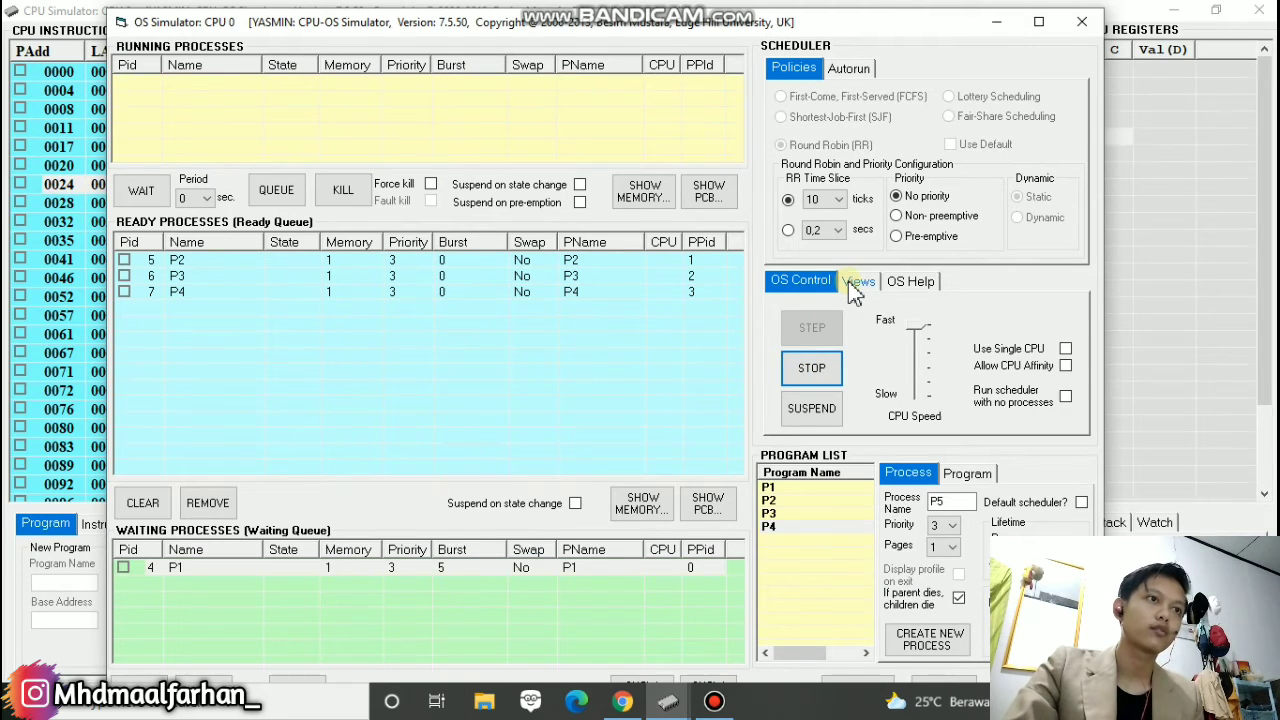
{"action": "left_click", "coordinate": [848, 281]}
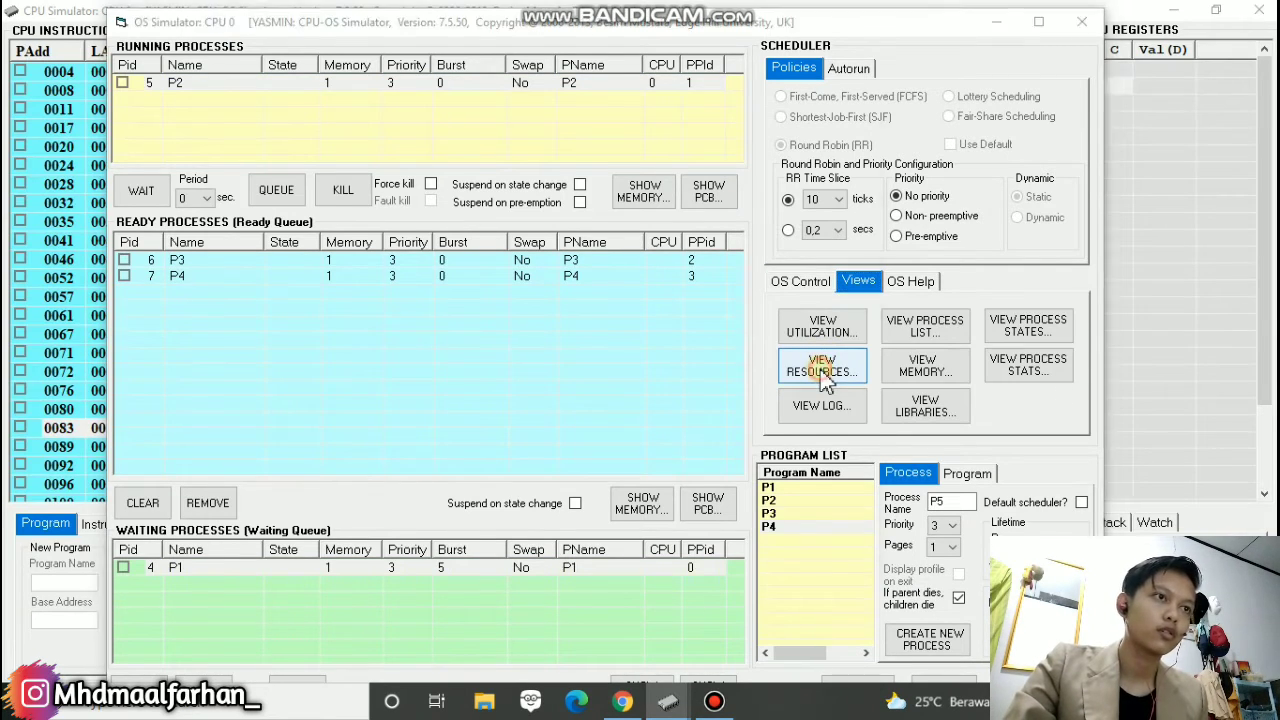
{"action": "left_click", "coordinate": [822, 376]}
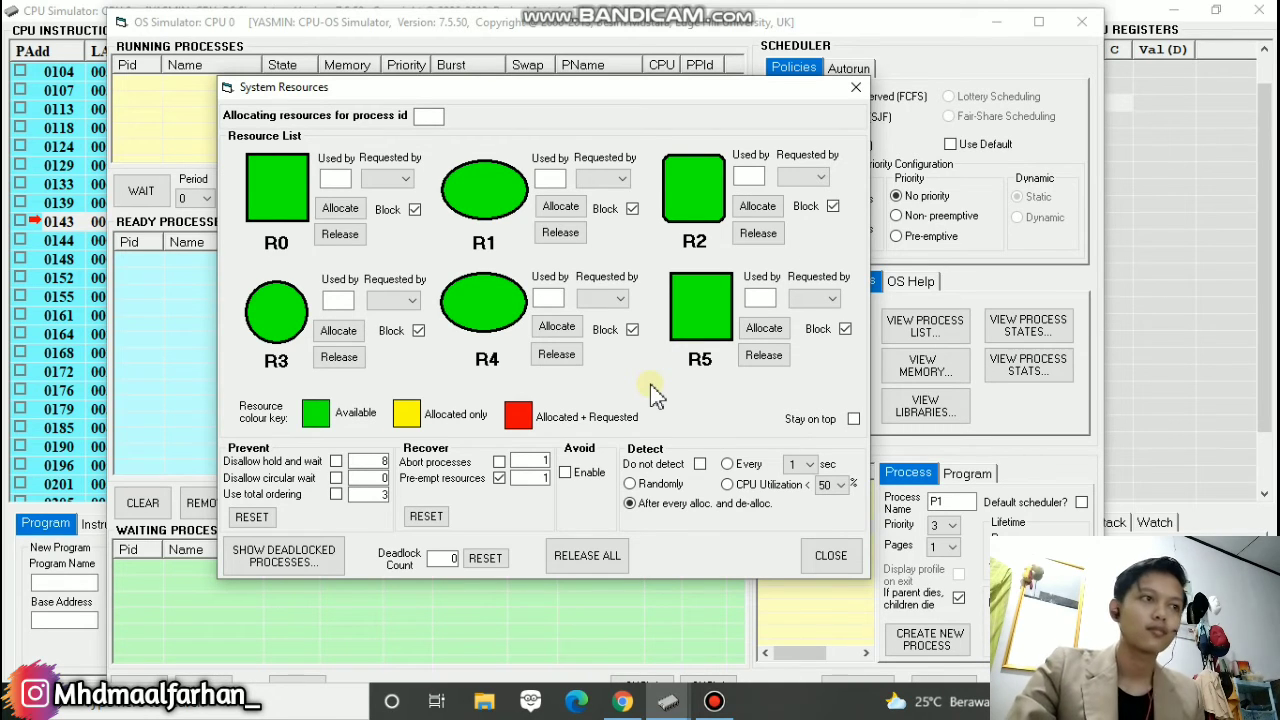
- Disable Pre-empt resources recovery, set deadlock detection to Do not detect, and create a process from each of programs P1 to P4
{"action": "left_click", "coordinate": [497, 478]}
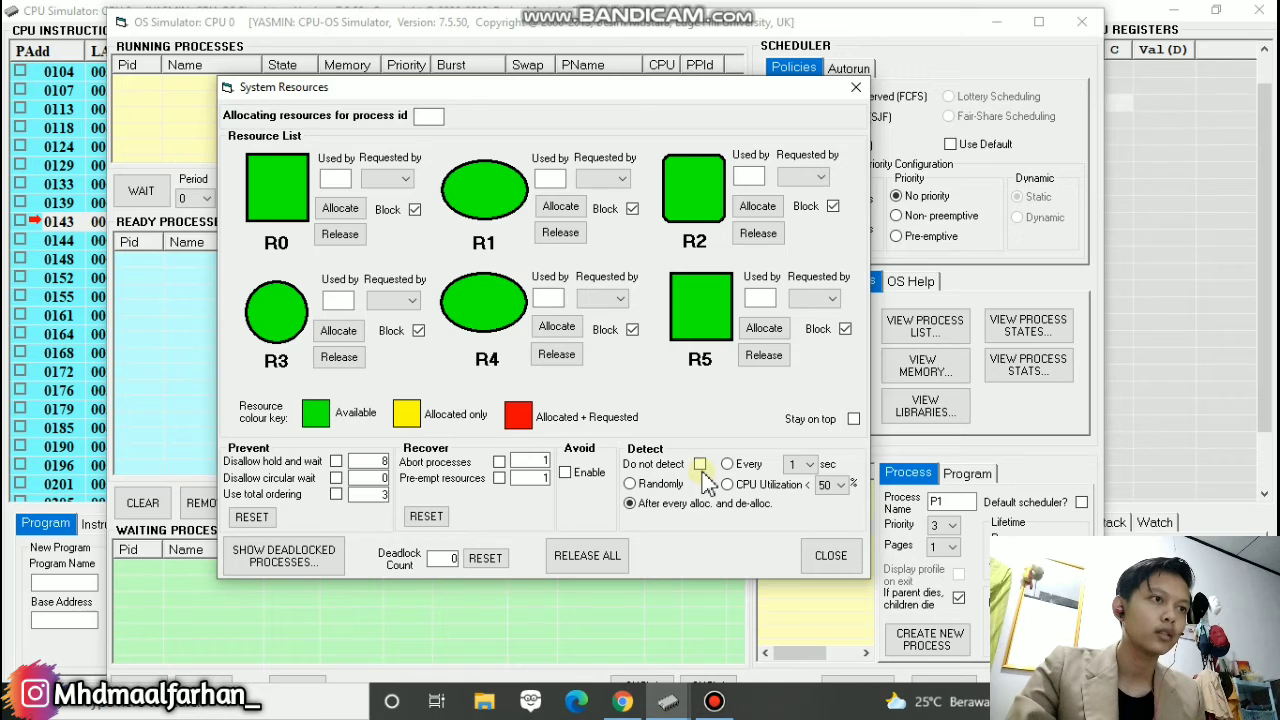
{"action": "left_click", "coordinate": [830, 556]}
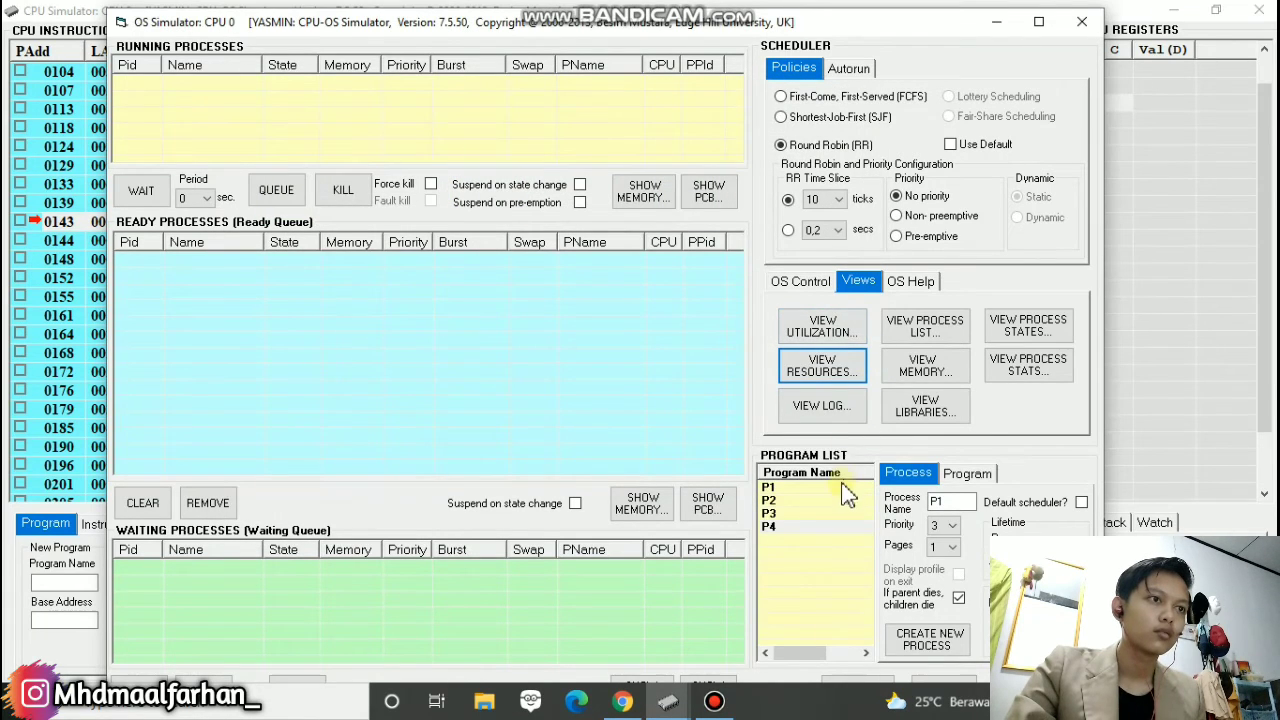
{"action": "left_click", "coordinate": [784, 488]}
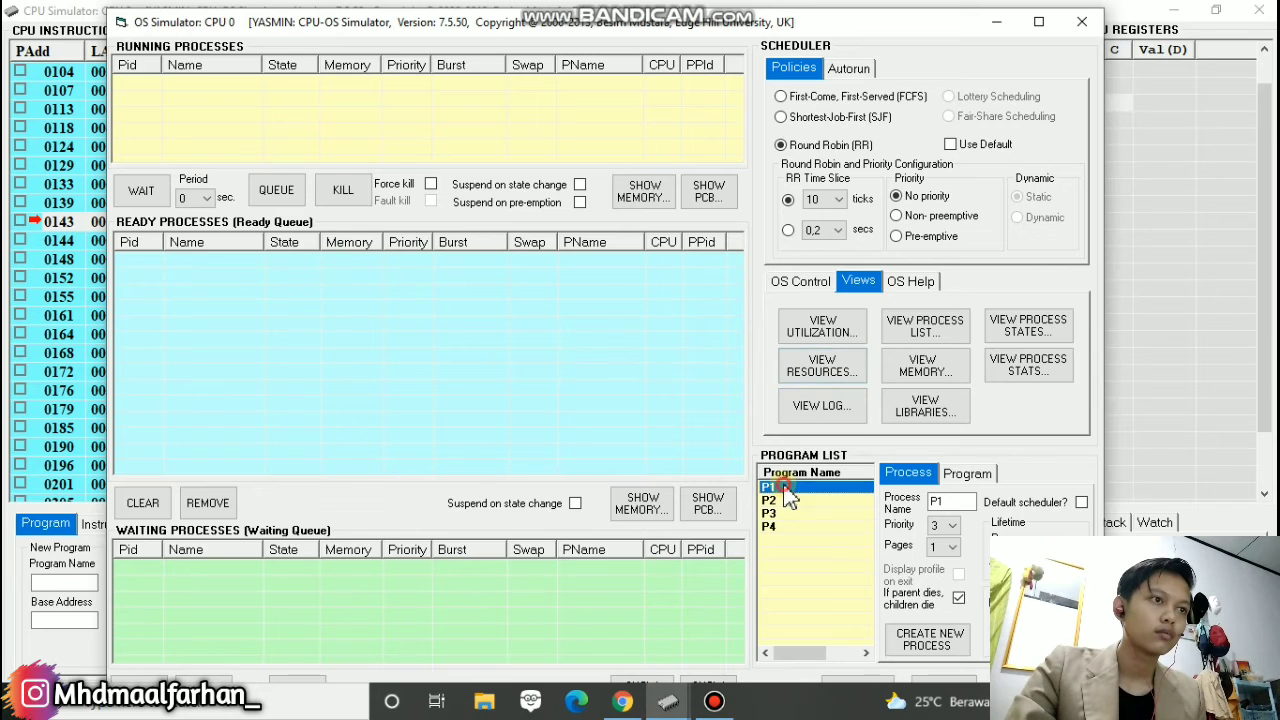
{"action": "double_click", "coordinate": [784, 487]}
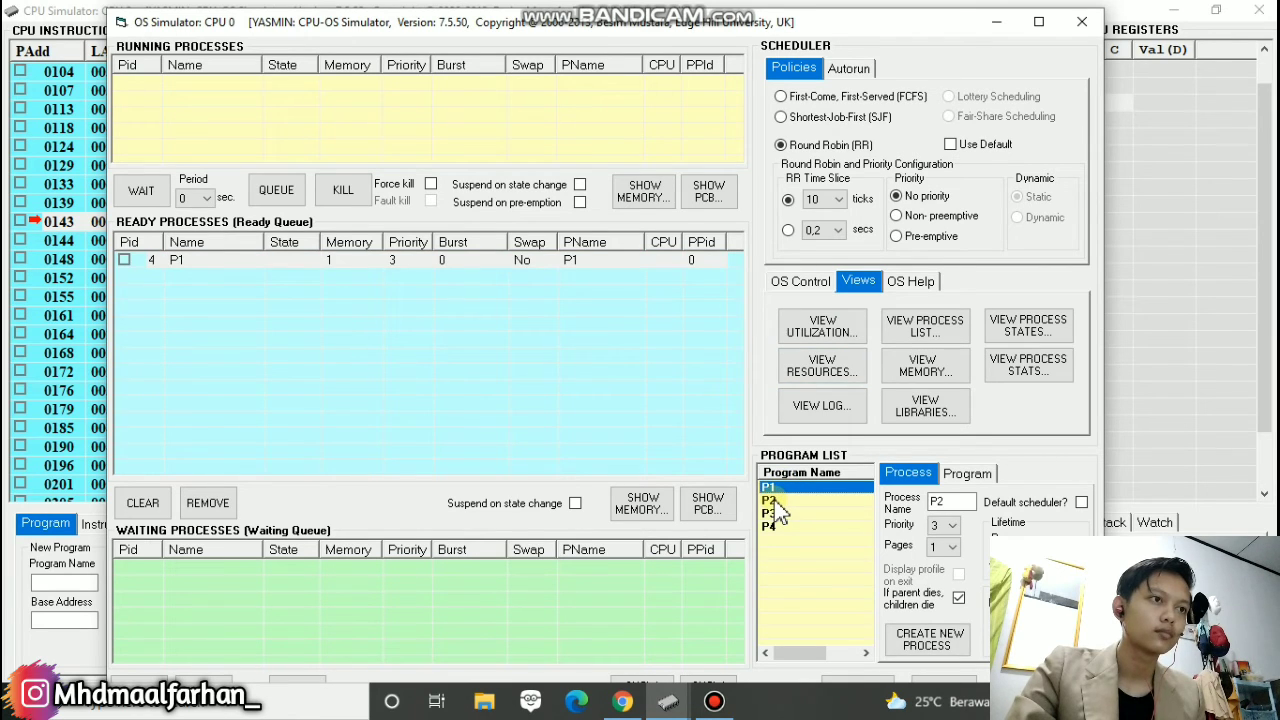
{"action": "left_click", "coordinate": [776, 501]}
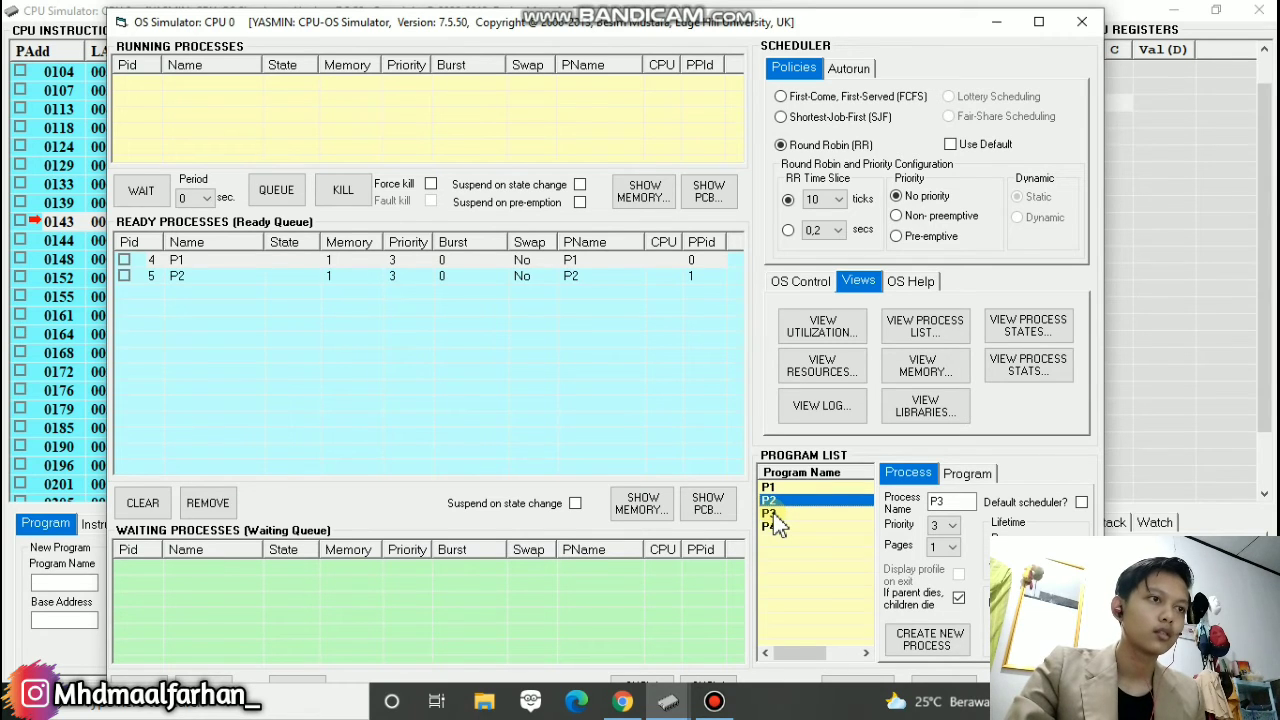
{"action": "left_click", "coordinate": [772, 514]}
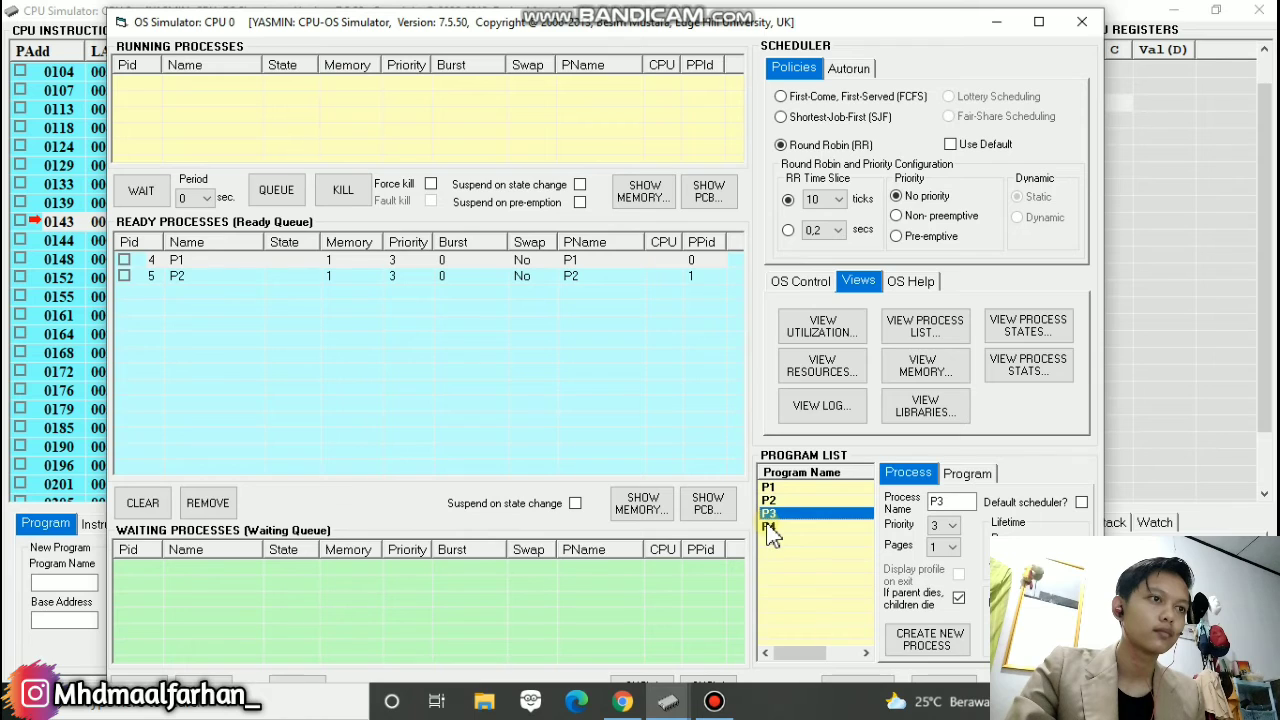
{"action": "left_click", "coordinate": [768, 527]}
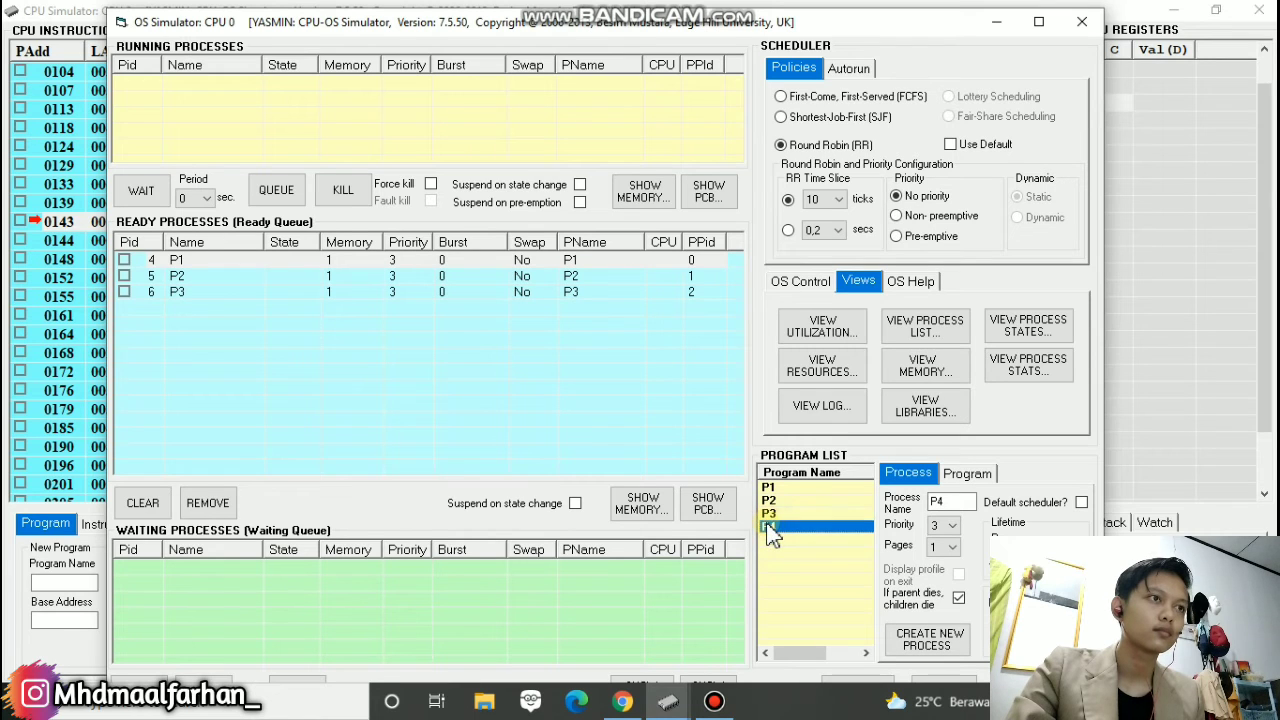
{"action": "double_click", "coordinate": [768, 527]}
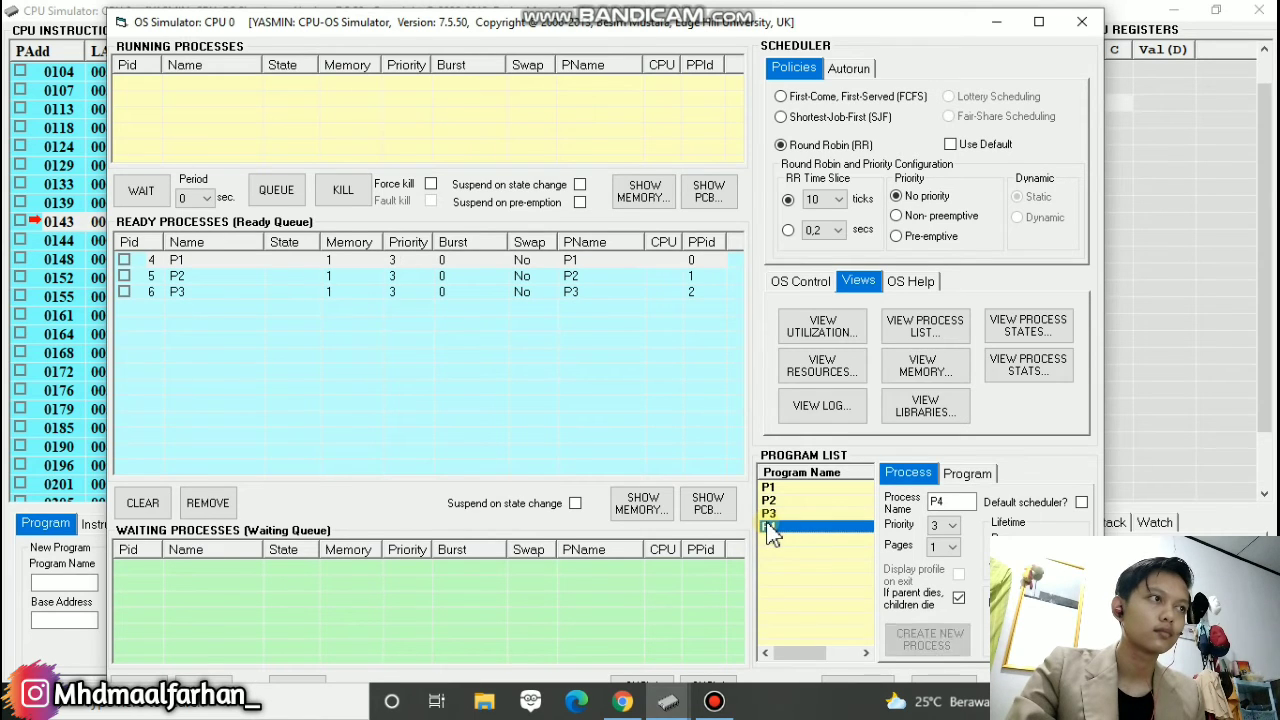
- Start the scheduler and release all allocated resources in the System Resources view once the processes deadlock
{"action": "left_click", "coordinate": [816, 288]}
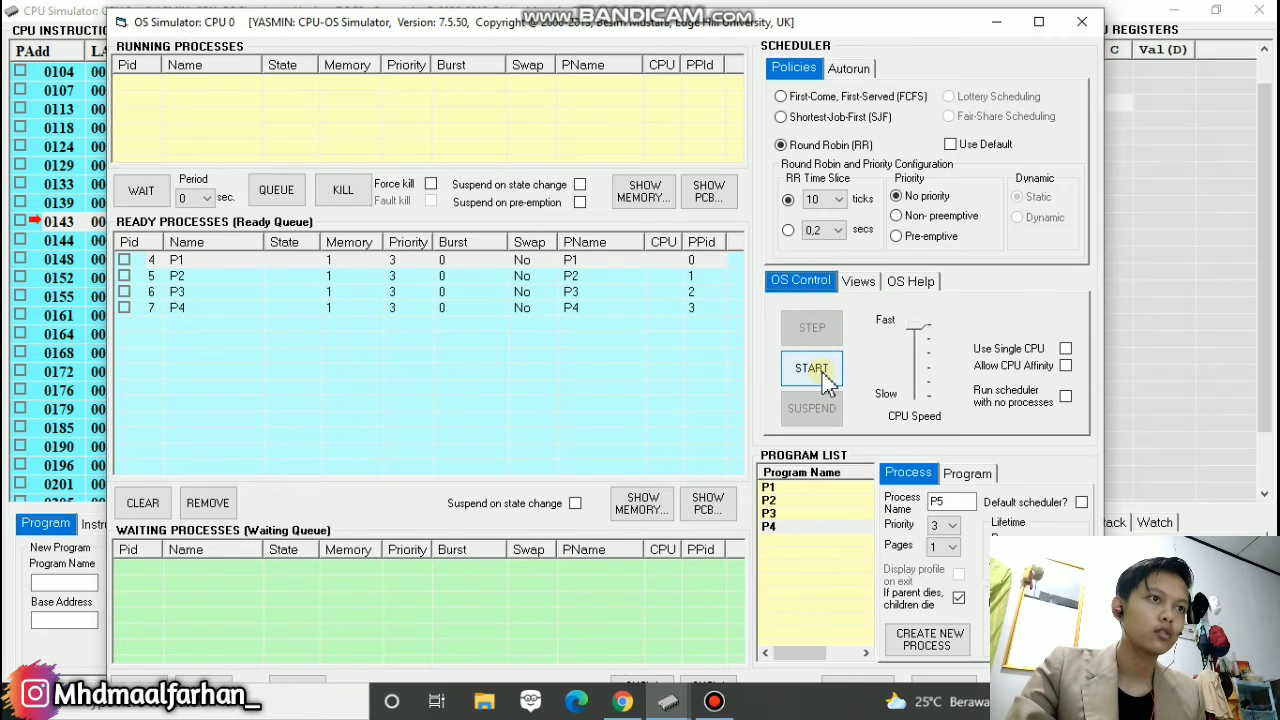
{"action": "left_click", "coordinate": [811, 367]}
{"action": "left_click", "coordinate": [857, 282]}
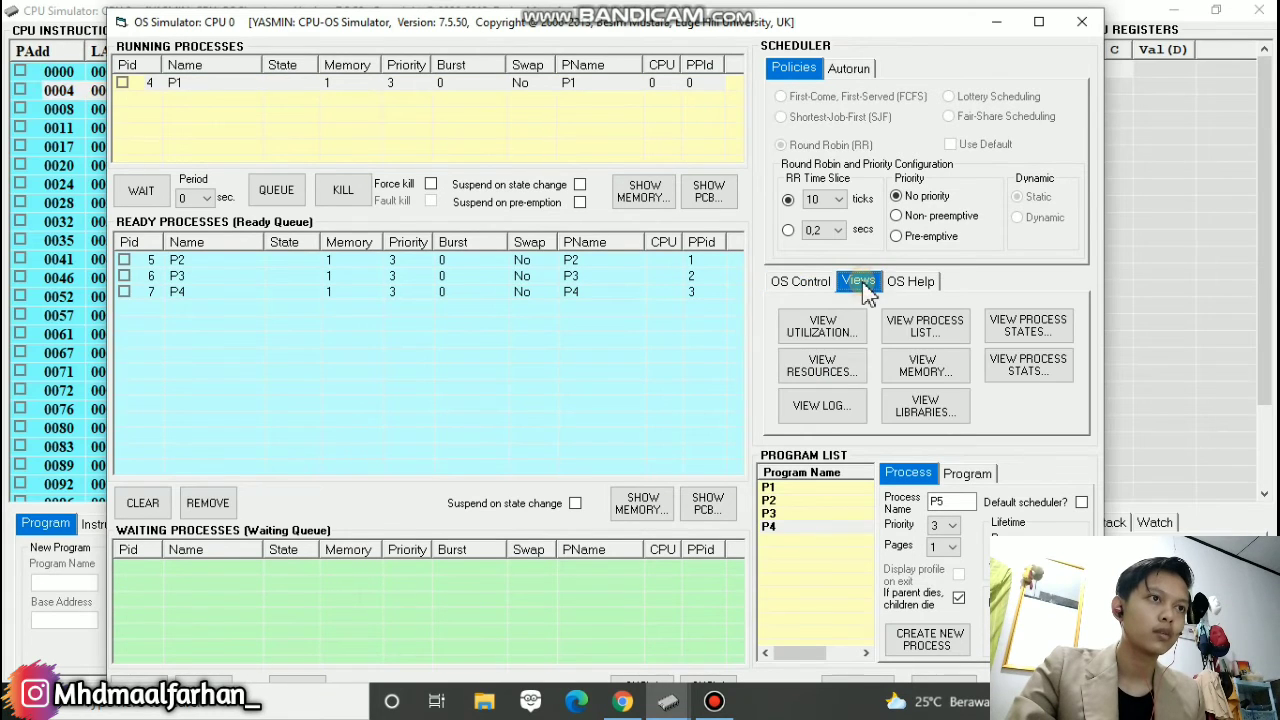
{"action": "left_click", "coordinate": [822, 366]}
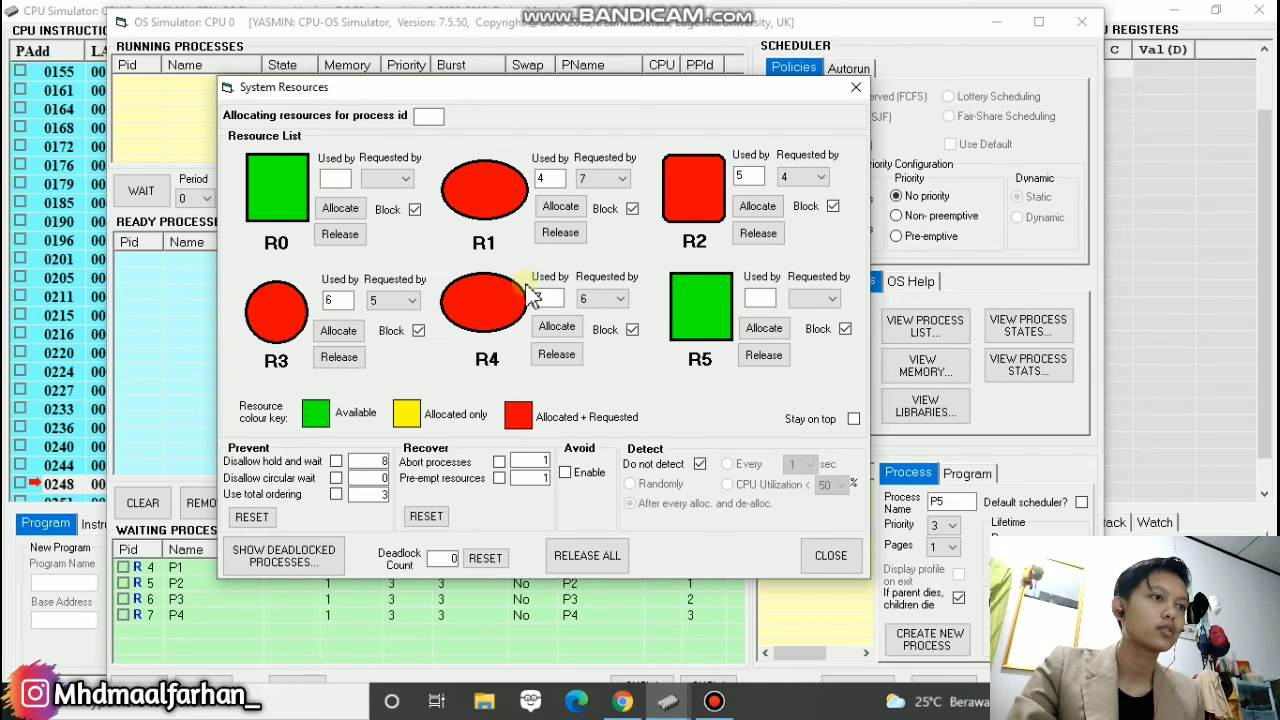
{"action": "left_click", "coordinate": [588, 556]}
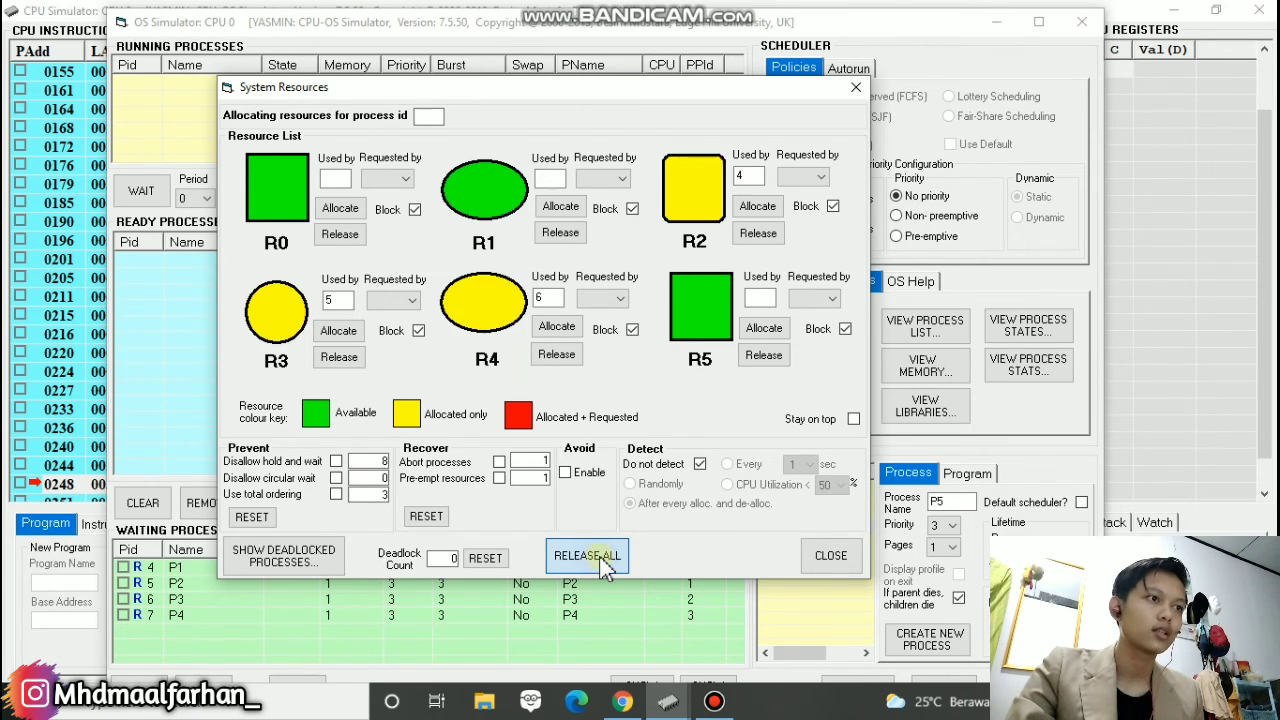